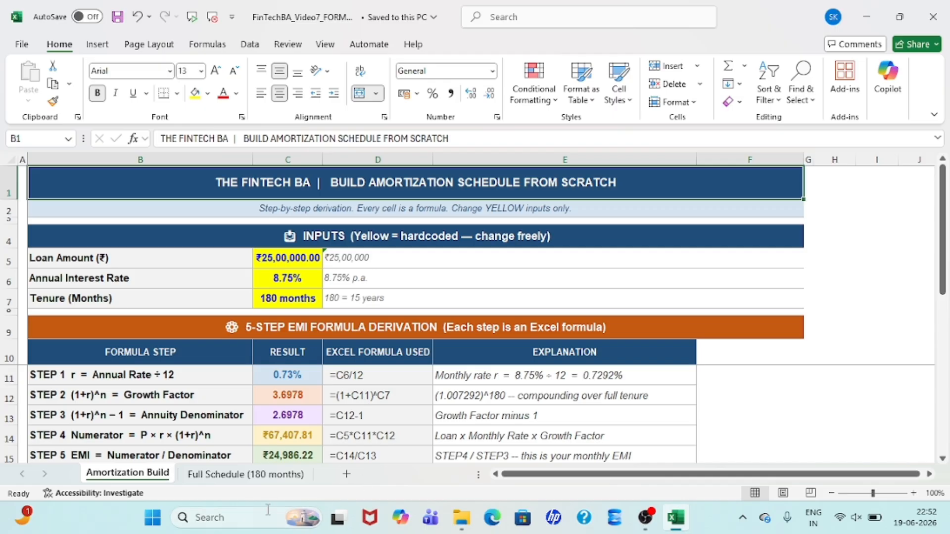
Look over the Amortization Build inputs and EMI derivation table, and the column layout of the Full Schedule (180 months) sheet
{"action": "scroll", "coordinate": [303, 414], "scroll_direction": "down", "scroll_amount": 1}
{"action": "scroll", "coordinate": [303, 414], "scroll_direction": "down", "scroll_amount": 1}
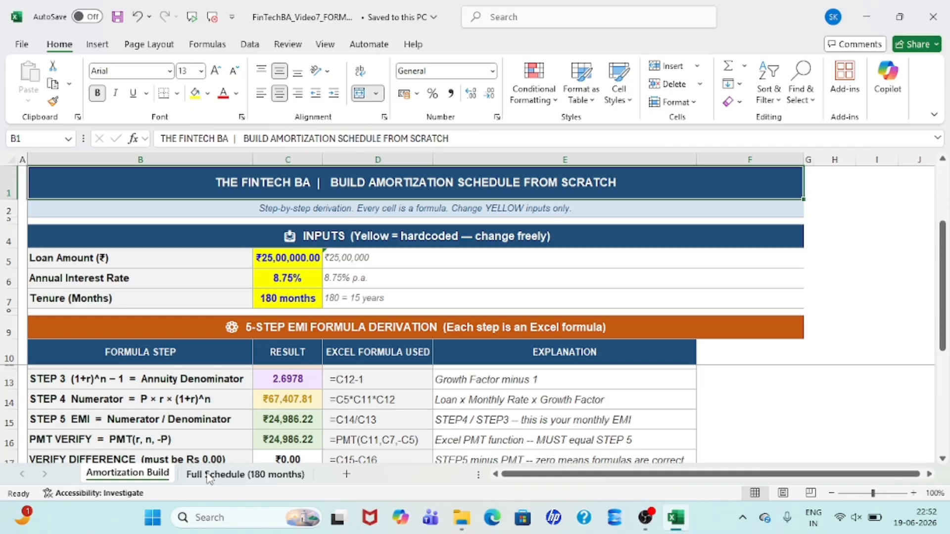
{"action": "left_click", "coordinate": [208, 475]}
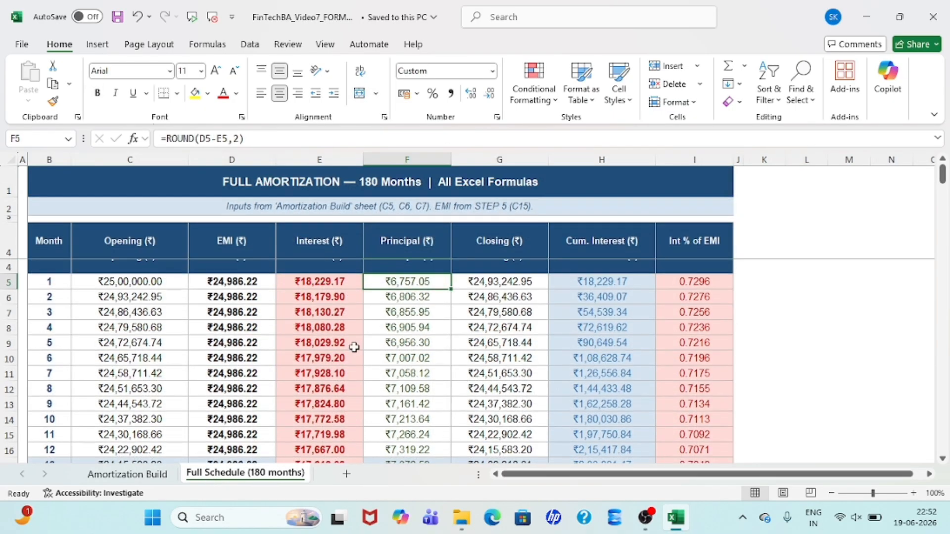
{"action": "left_click", "coordinate": [585, 265]}
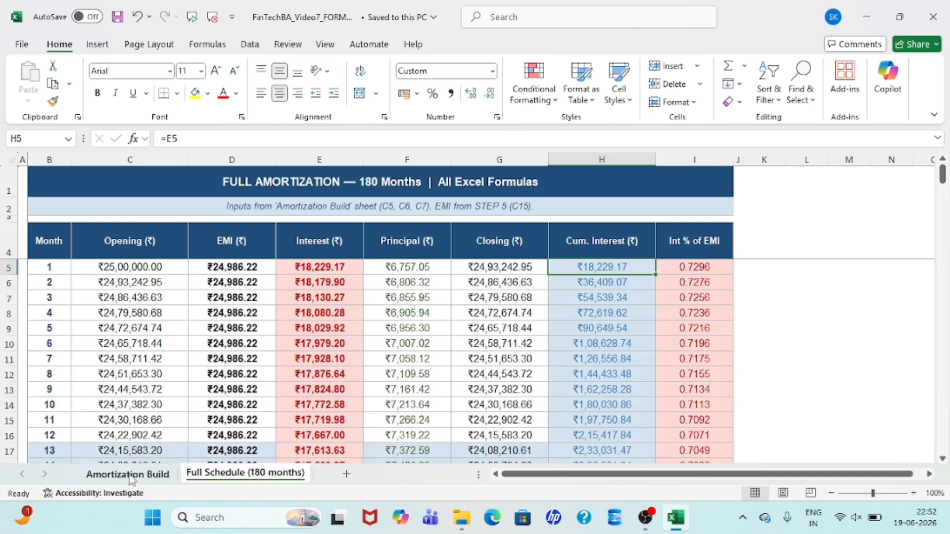
{"action": "left_click", "coordinate": [130, 475]}
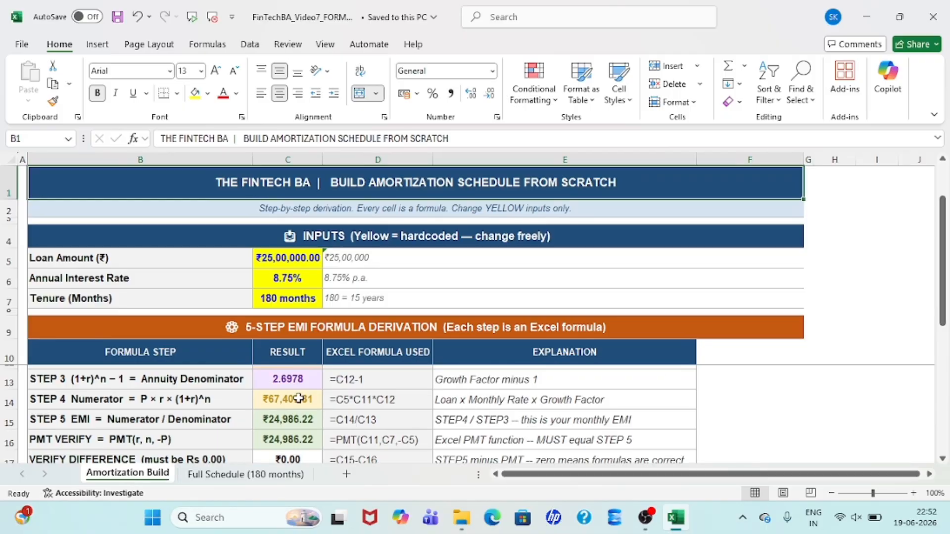
{"action": "scroll", "coordinate": [298, 398], "scroll_direction": "down", "scroll_amount": 1}
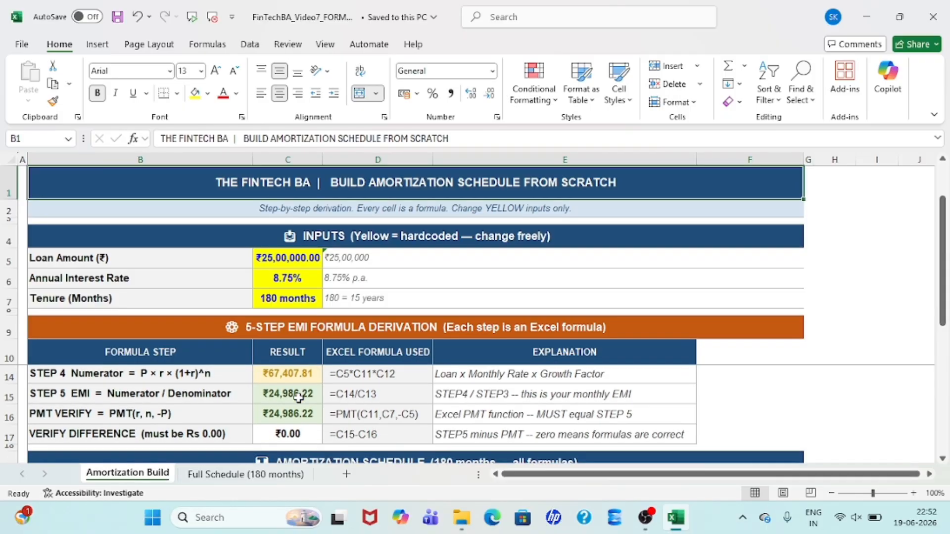
{"action": "scroll", "coordinate": [298, 398], "scroll_direction": "up", "scroll_amount": 3}
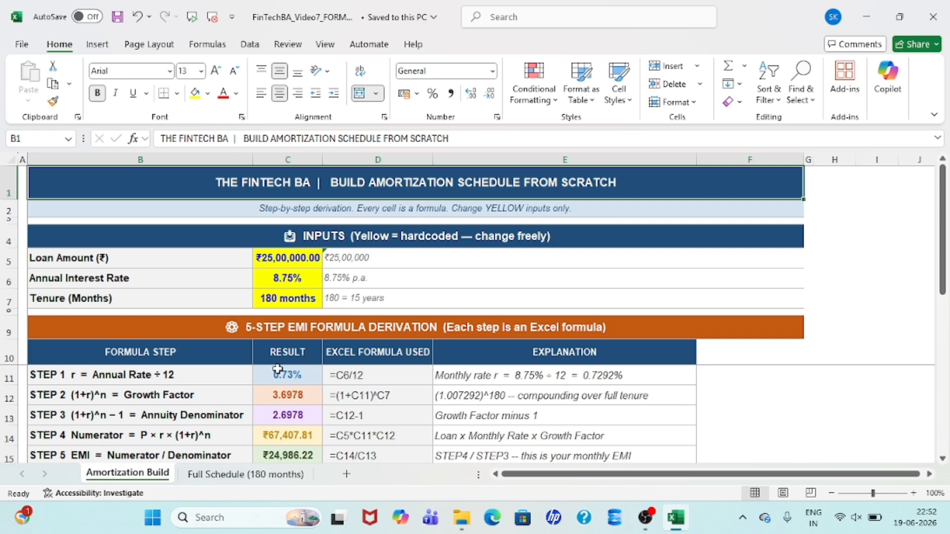
Examine the formulas behind the monthly rate and the growth factor in the EMI derivation table
{"action": "left_click", "coordinate": [357, 376]}
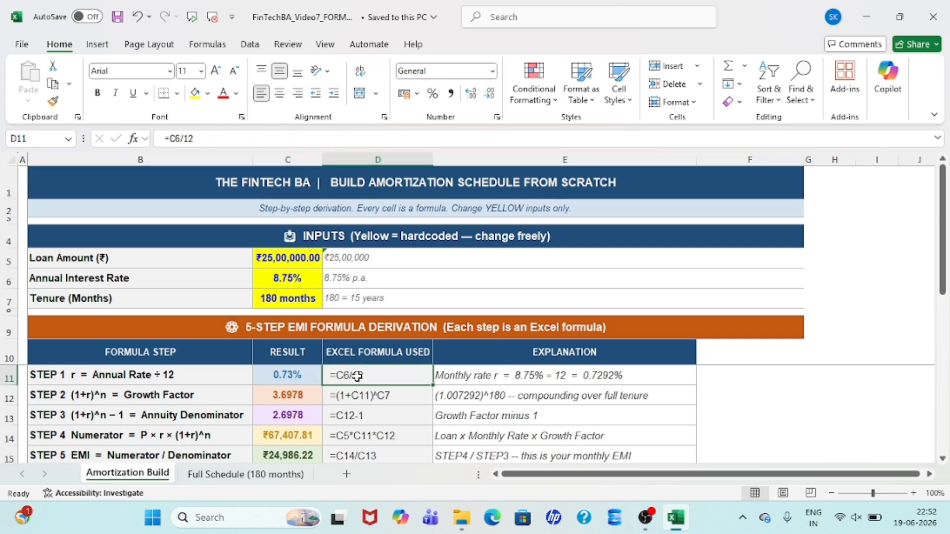
{"action": "key", "text": "Down"}
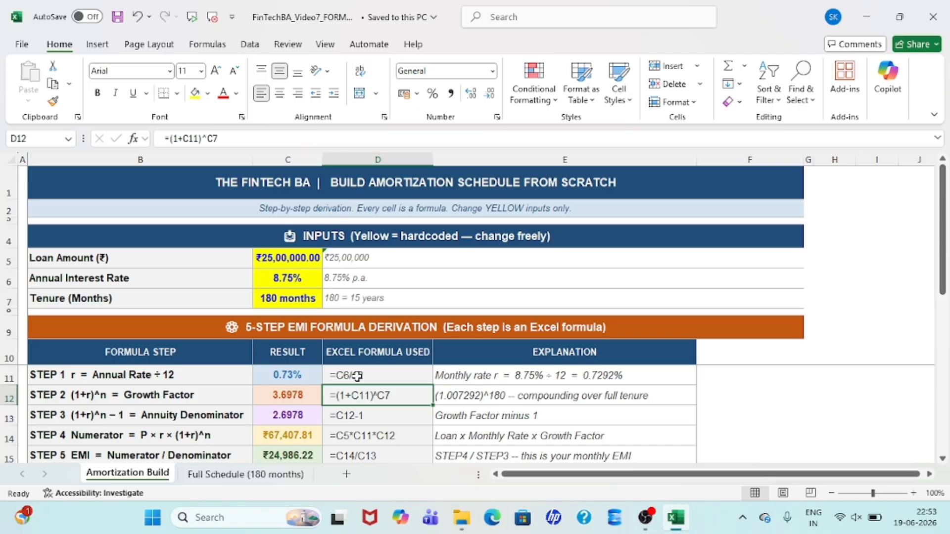
{"action": "key", "text": "Left"}
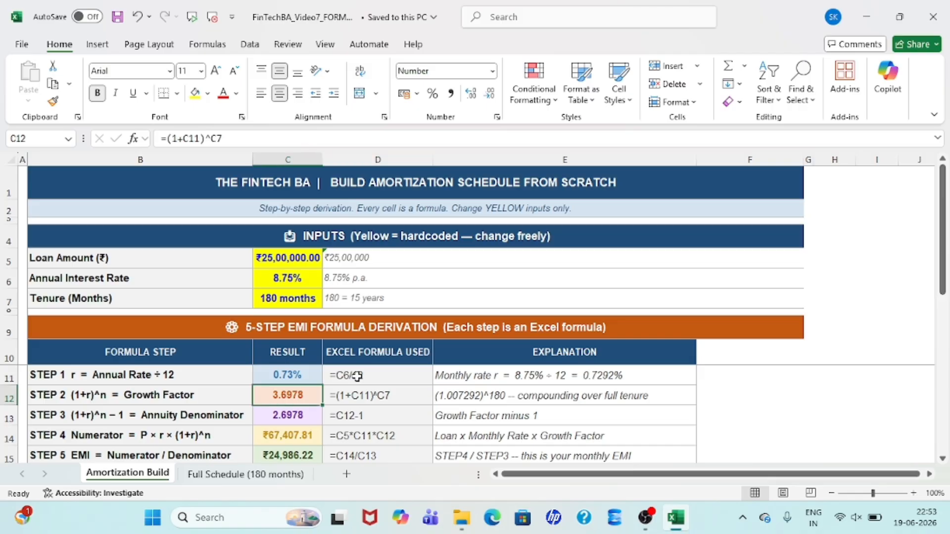
{"action": "key", "text": "F2"}
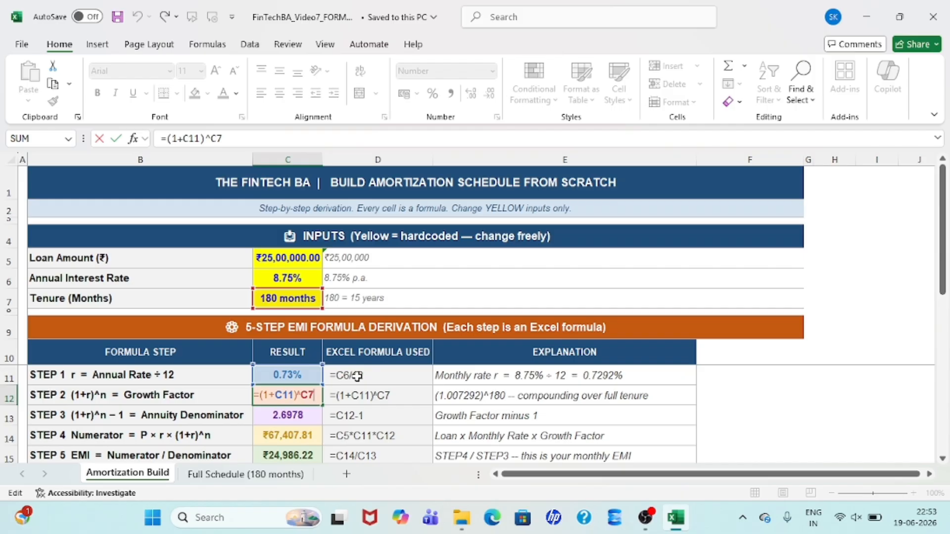
{"action": "key", "text": "Return"}
{"action": "key", "text": "Up"}
{"action": "key", "text": "Right"}
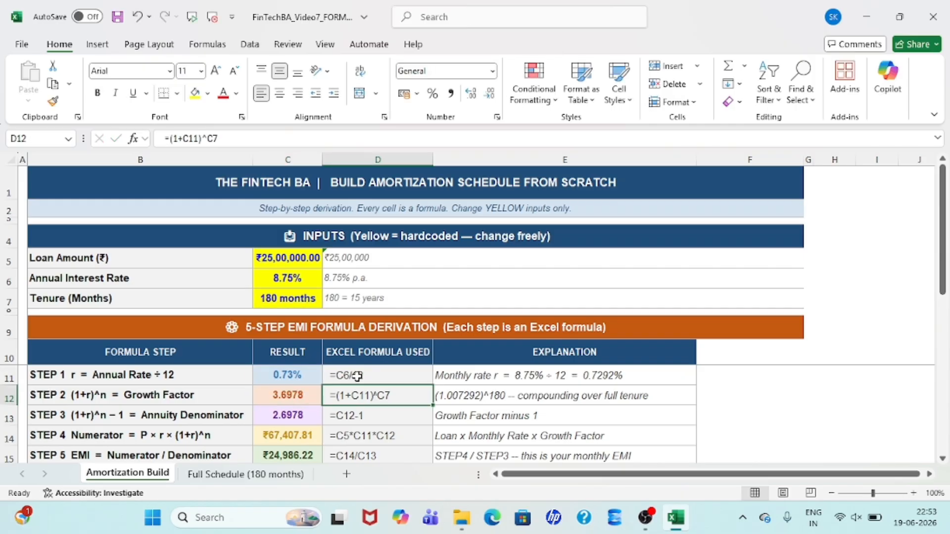
Examine the annuity denominator formula in C13 and the remaining derivation formulas down to the verification difference row
{"action": "key", "text": "Down"}
{"action": "key", "text": "Left"}
{"action": "key", "text": "F2"}
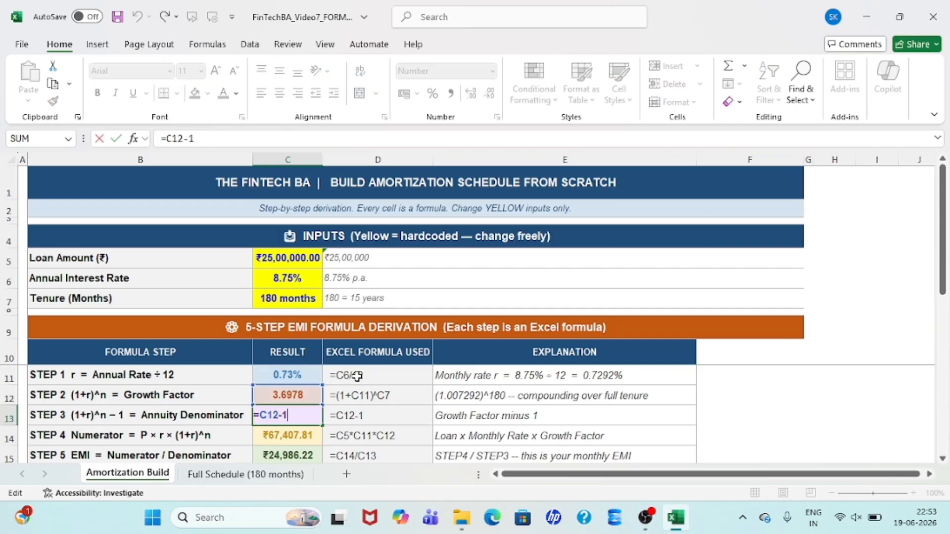
{"action": "key", "text": "Return"}
{"action": "key", "text": "Up"}
{"action": "key", "text": "Right"}
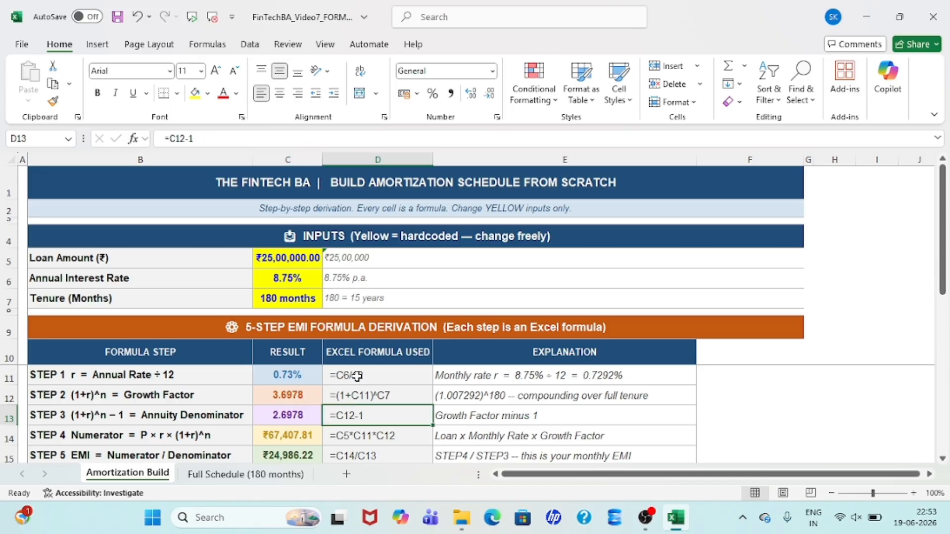
{"action": "key", "text": "Down"}
{"action": "key", "text": "Down"}
{"action": "key", "text": "Down"}
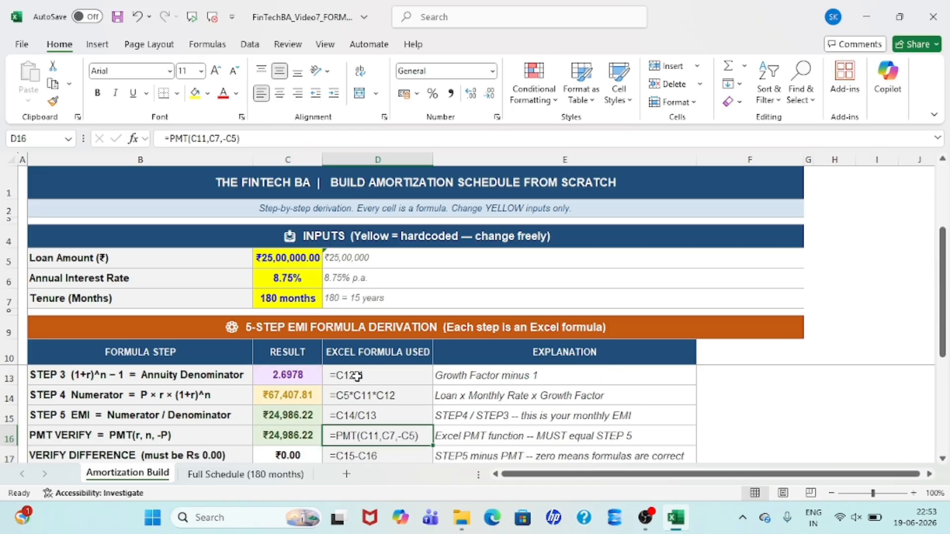
{"action": "key", "text": "Down"}
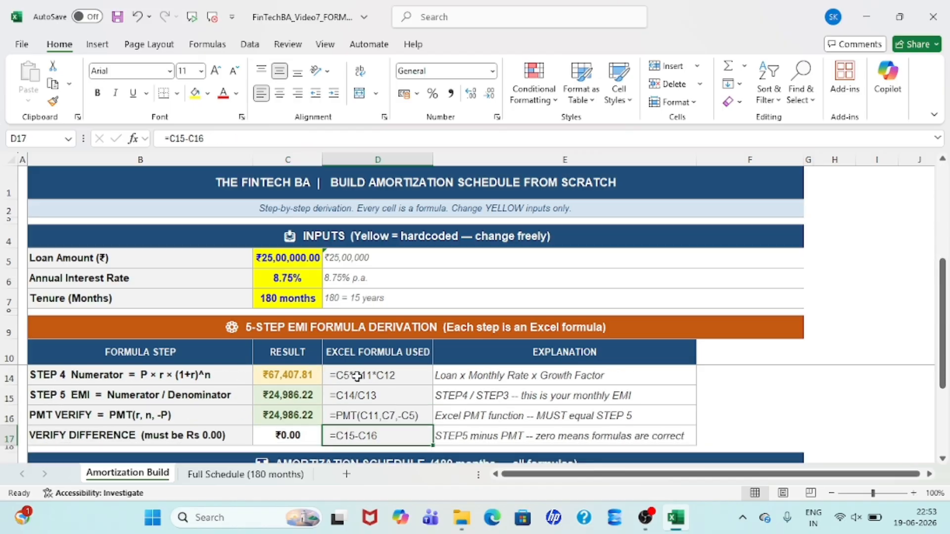
{"action": "key", "text": "Down"}
{"action": "key", "text": "Down"}
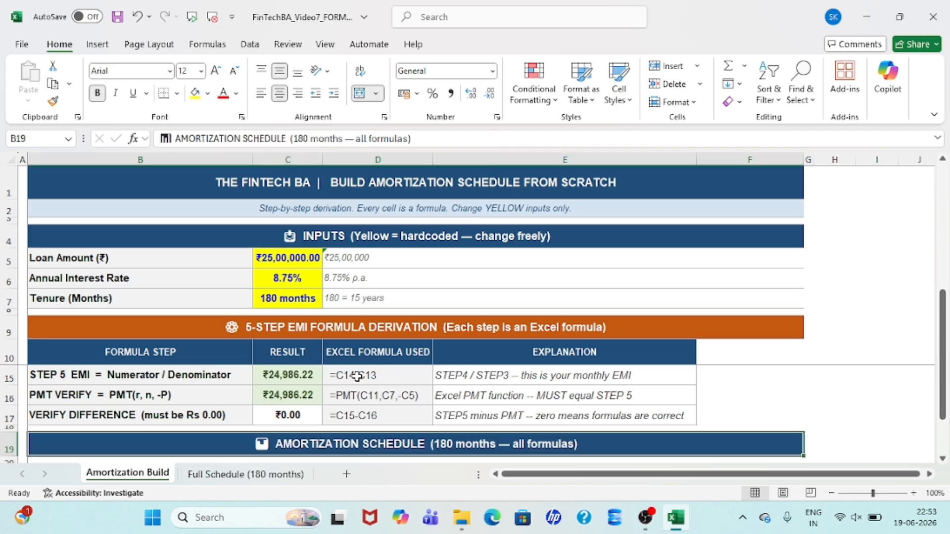
Review the Month column of the Full Schedule (180 months) sheet from the first month down to the total row
{"action": "left_click", "coordinate": [218, 474]}
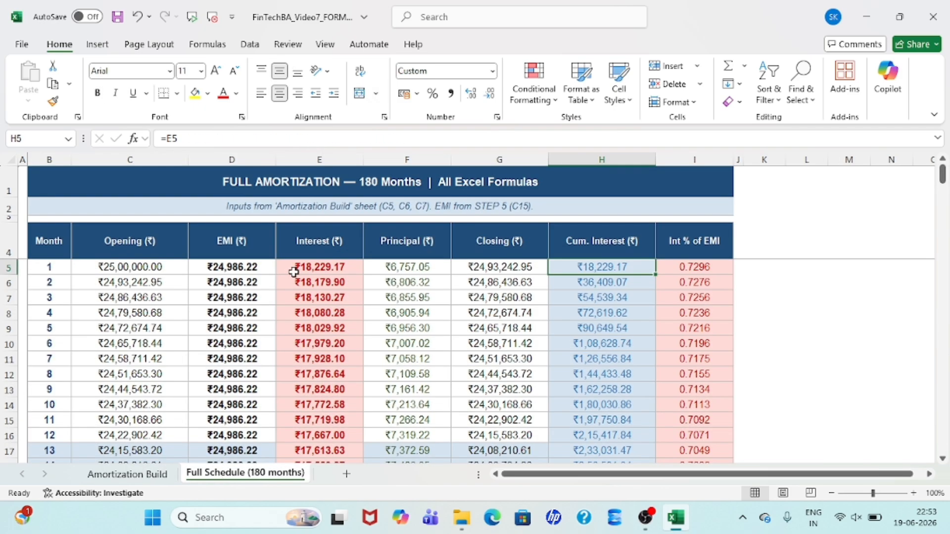
{"action": "left_click", "coordinate": [150, 266]}
{"action": "key", "text": "Left"}
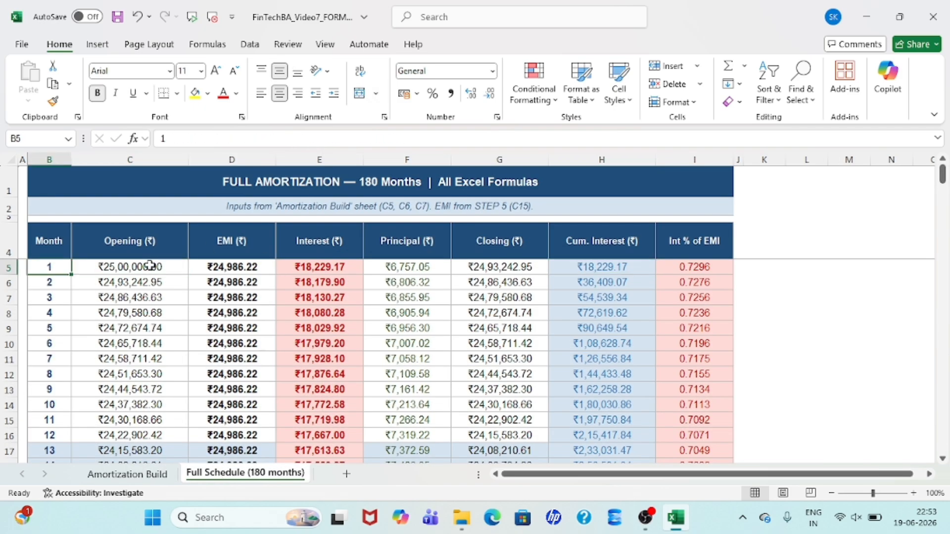
{"action": "key", "text": "ctrl+shift+Down"}
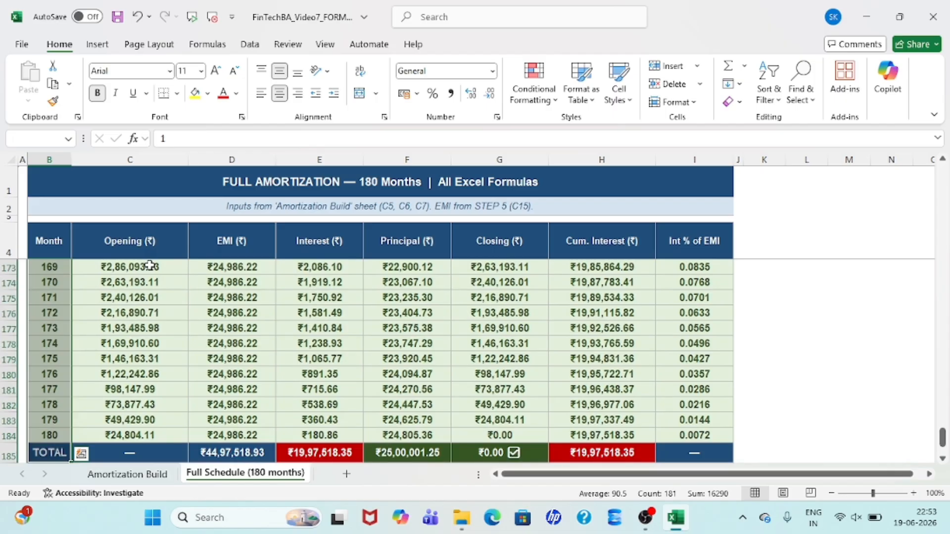
{"action": "key", "text": "Up"}
{"action": "key", "text": "Up"}
{"action": "key", "text": "Up"}
{"action": "key", "text": "Up"}
{"action": "key", "text": "Down"}
{"action": "key", "text": "Down"}
{"action": "key", "text": "Down"}
{"action": "key", "text": "Down"}
{"action": "key", "text": "Down"}
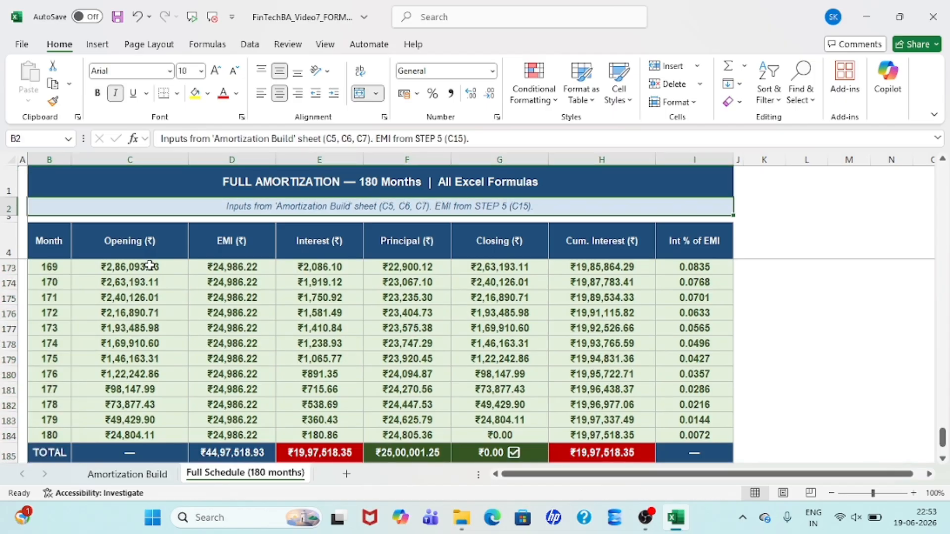
{"action": "key", "text": "Up"}
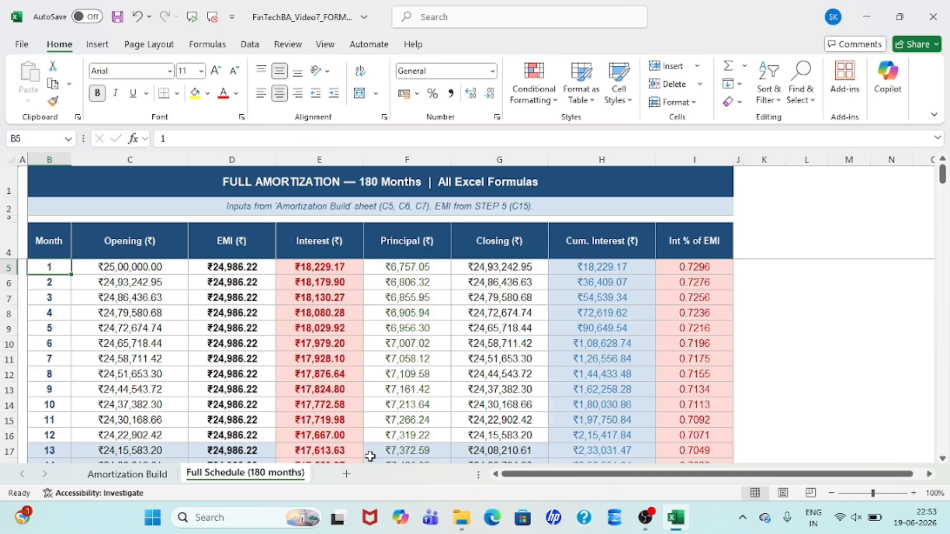
Add a new worksheet after the full schedule and rename it RPS_calculation
{"action": "left_click", "coordinate": [346, 474]}
{"action": "right_click", "coordinate": [347, 478]}
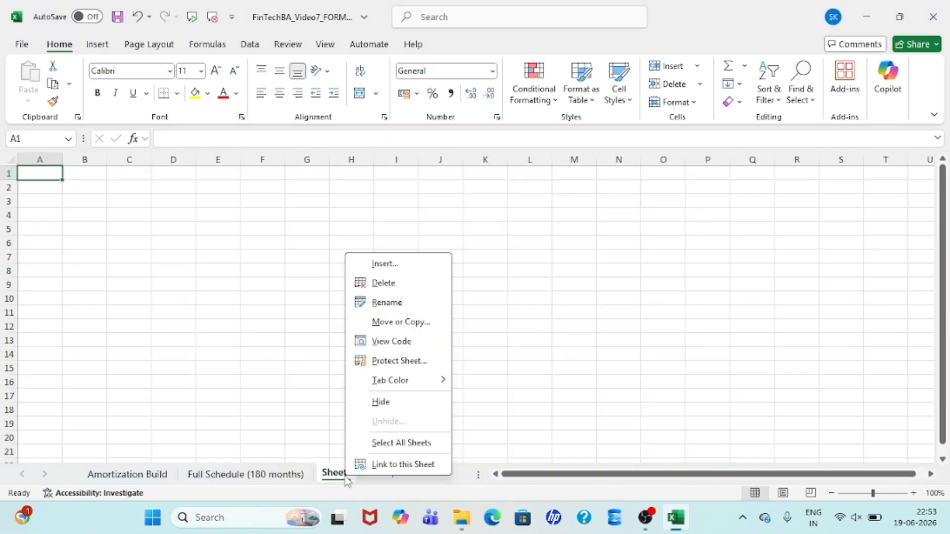
{"action": "left_click", "coordinate": [387, 302]}
{"action": "type", "text": "R"}
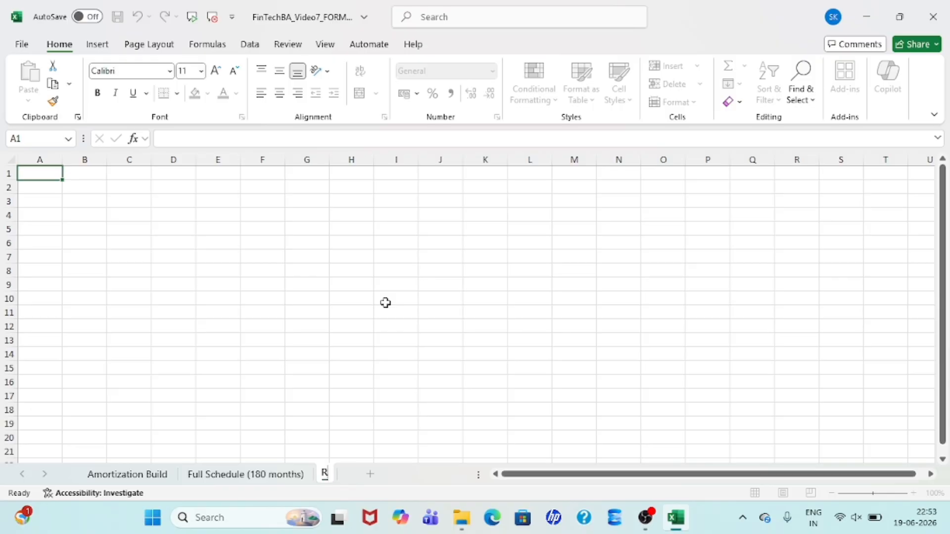
{"action": "type", "text": "PS_cal"}
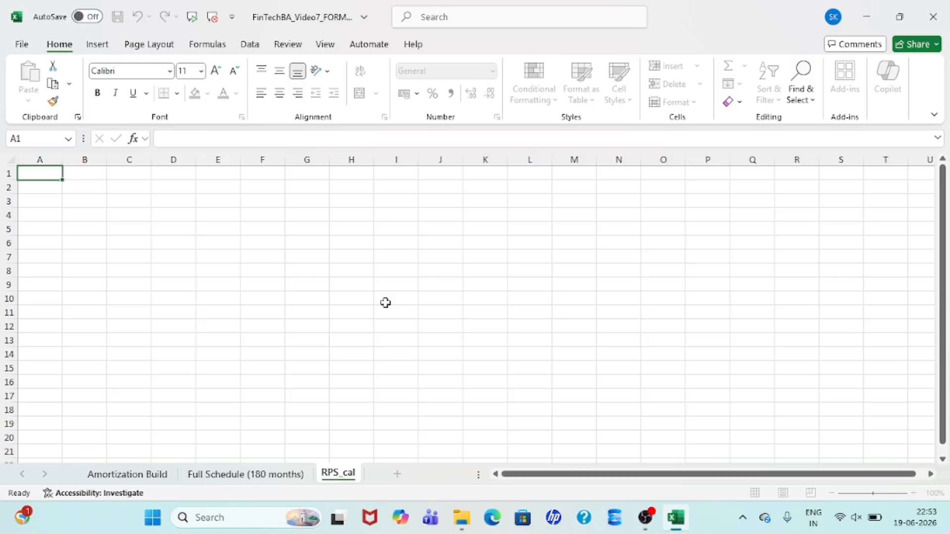
{"action": "type", "text": "culation"}
{"action": "key", "text": "Return"}
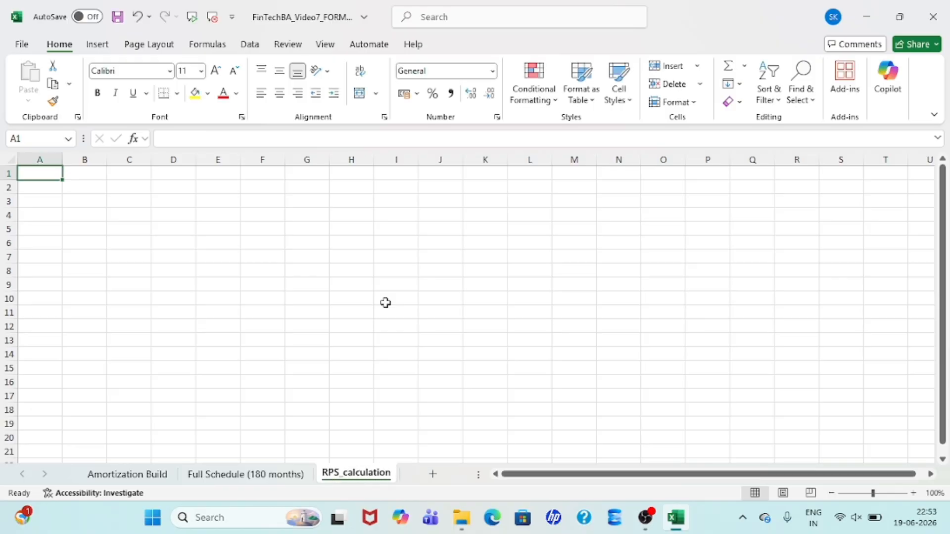
Copy the loan amount, annual interest rate and tenure labels and values from Amortization Build into A1:B3 of RPS_calculation
{"action": "left_click", "coordinate": [127, 474]}
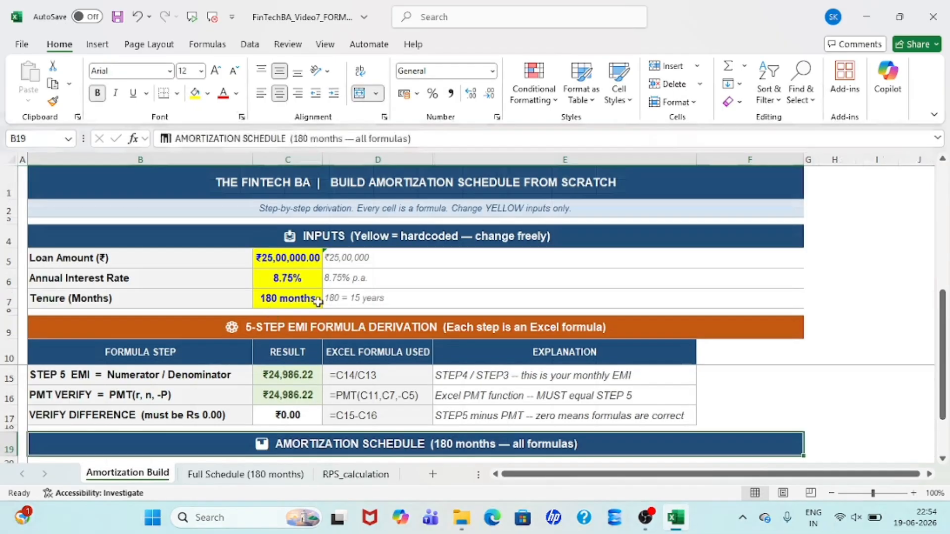
{"action": "left_click", "coordinate": [292, 260]}
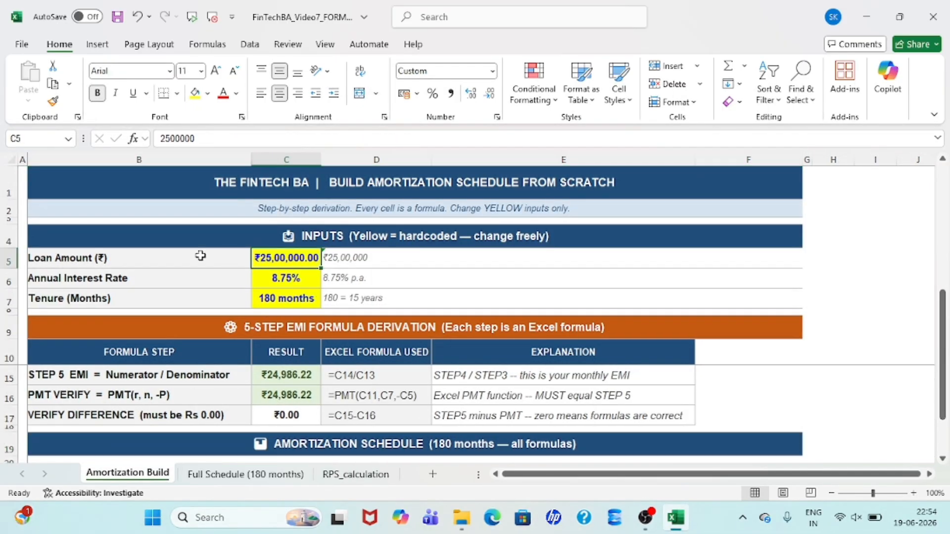
{"action": "left_click", "coordinate": [104, 260]}
{"action": "left_click_drag", "start_coordinate": [174, 273], "coordinate": [271, 294]}
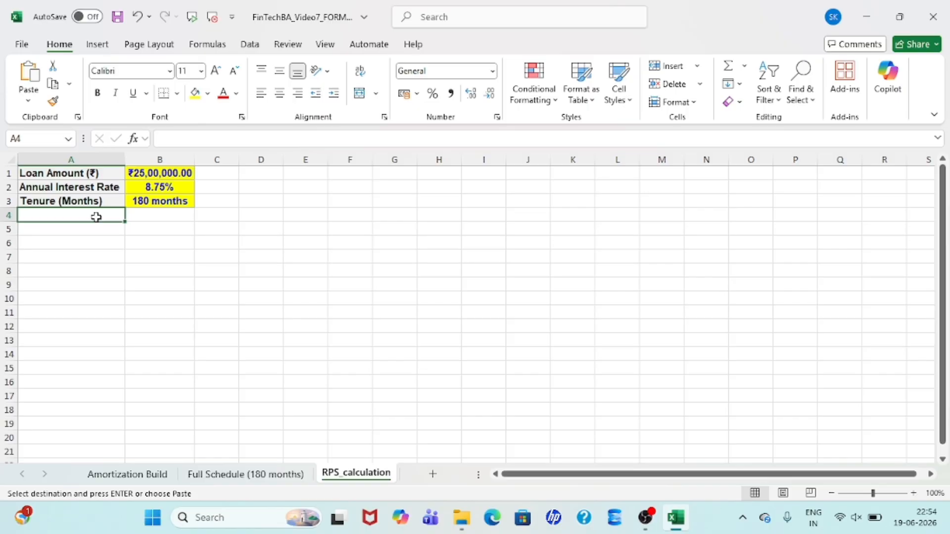
Enter the row labels "Disbursal date" in A4 and "Interest start date" in A5
{"action": "type", "text": "Disbur"}
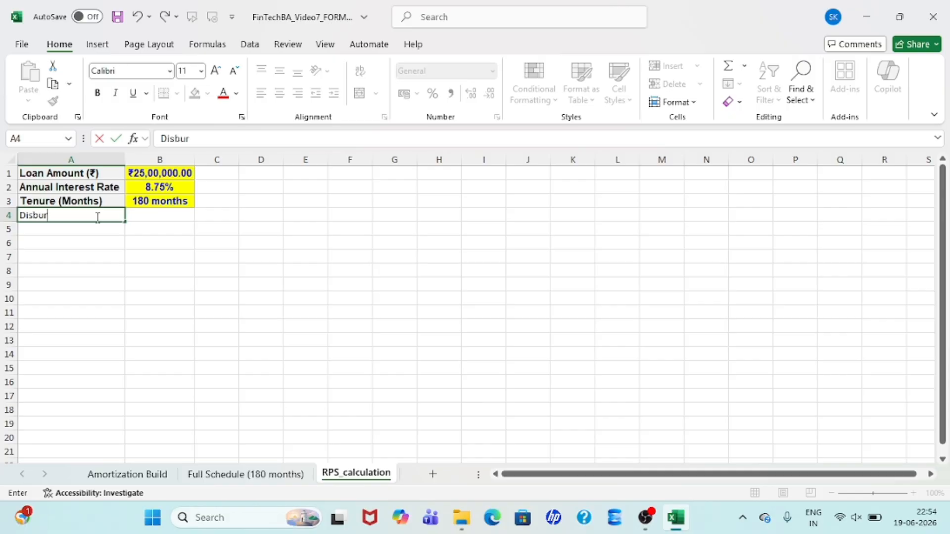
{"action": "type", "text": "sal date"}
{"action": "key", "text": "Return"}
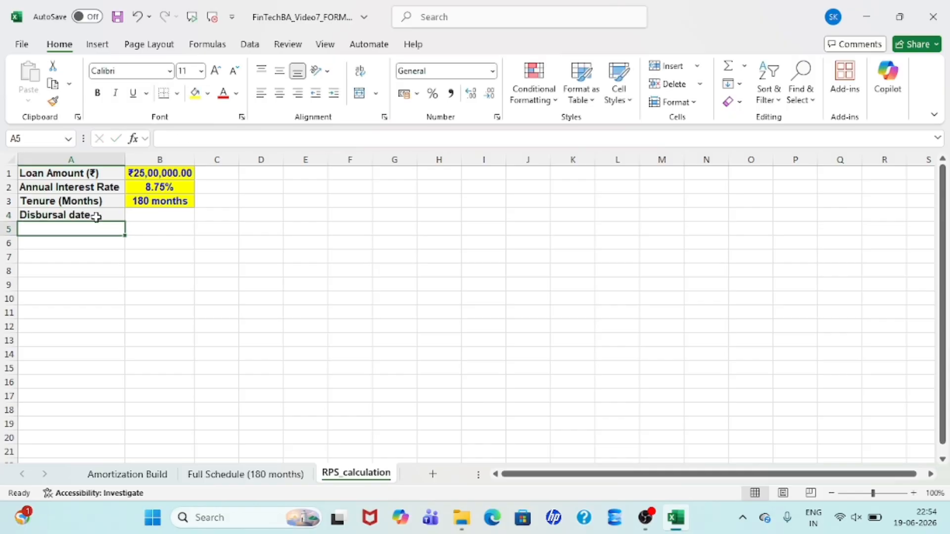
{"action": "type", "text": "Inter"}
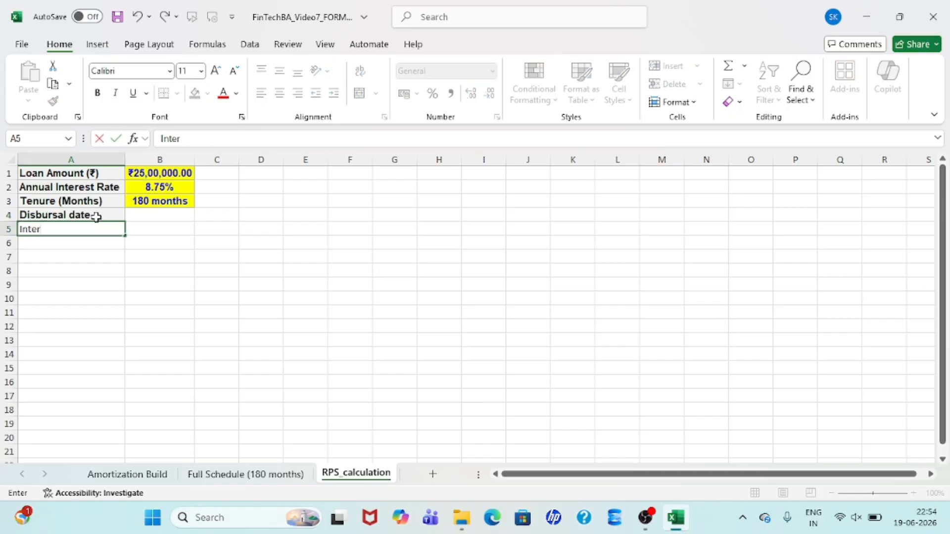
{"action": "type", "text": "est start date"}
{"action": "key", "text": "Return"}
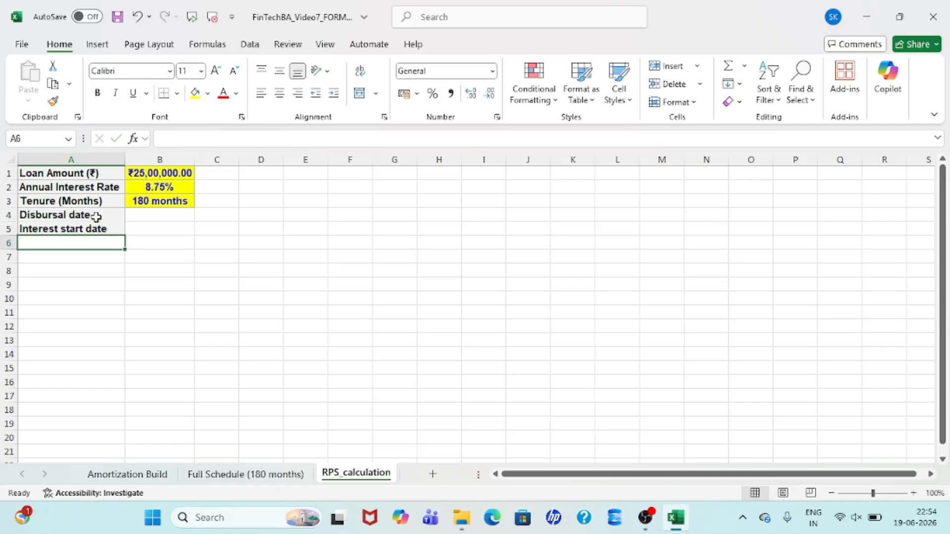
Enter the row labels "Repay Effective date" in A6 and "Installment Amount" in A7
{"action": "type", "text": "Repay E"}
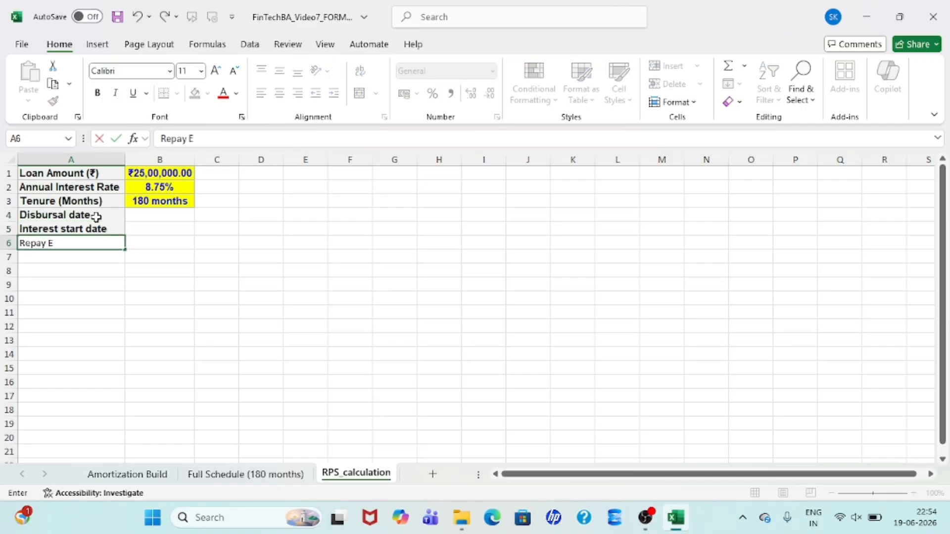
{"action": "type", "text": "ffective dat"}
{"action": "type", "text": "e"}
{"action": "key", "text": "Return"}
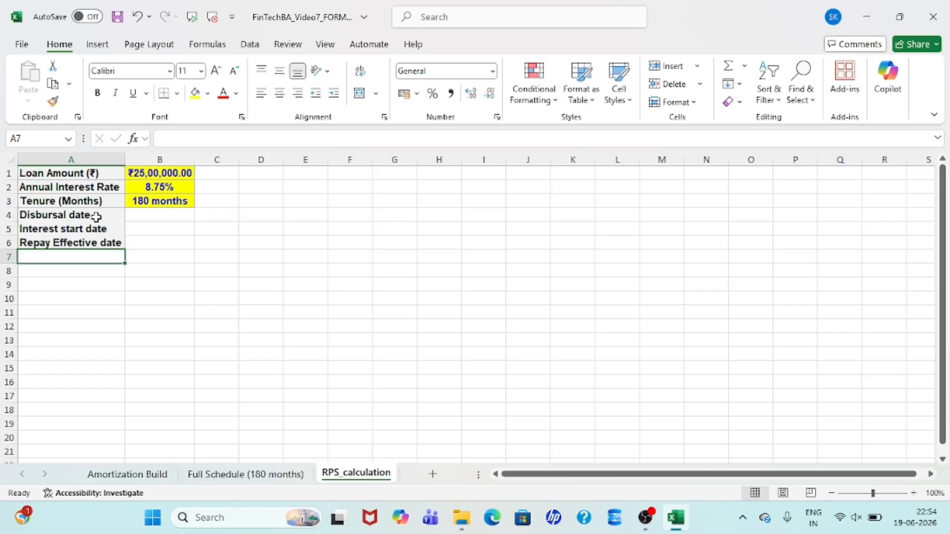
{"action": "type", "text": "Installme"}
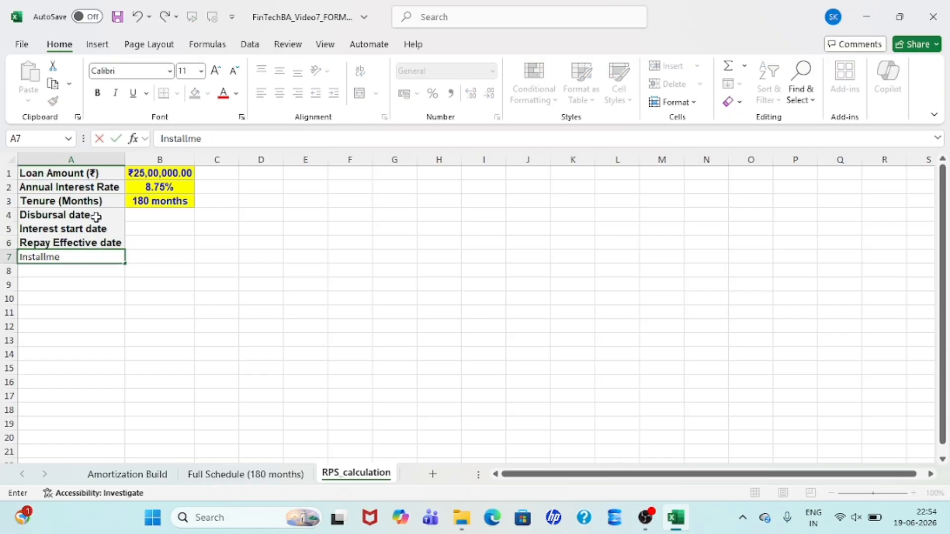
{"action": "type", "text": "nt Amount"}
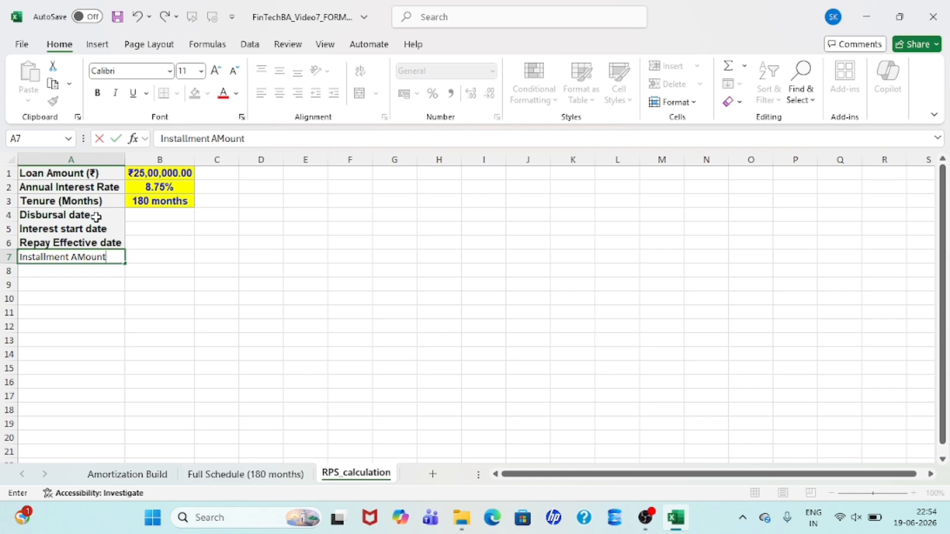
{"action": "key", "text": "Return"}
Enter the disbursal date 05-06-2026 in B4 and copy it to the interest start date in B5
{"action": "key", "text": "Up"}
{"action": "key", "text": "Up"}
{"action": "key", "text": "Up"}
{"action": "key", "text": "Up"}
{"action": "key", "text": "Right"}
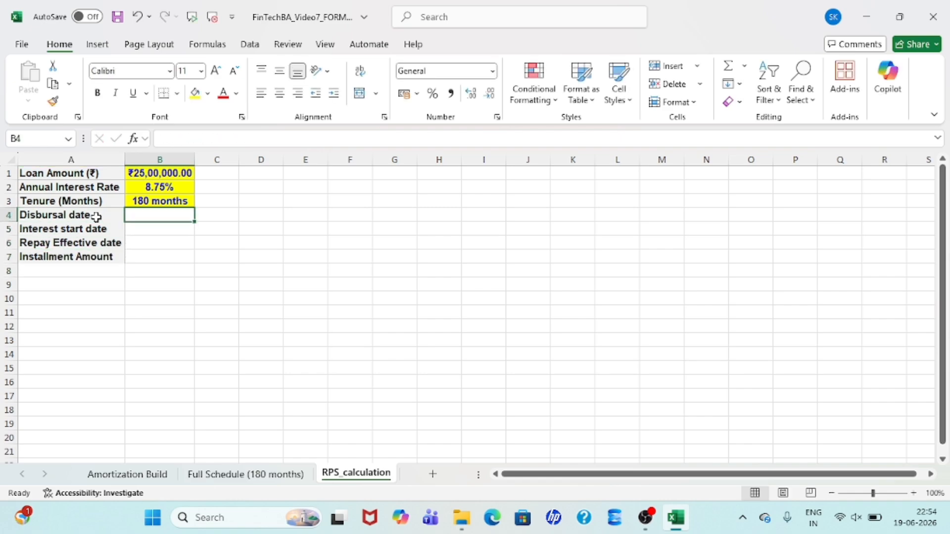
{"action": "type", "text": "05"}
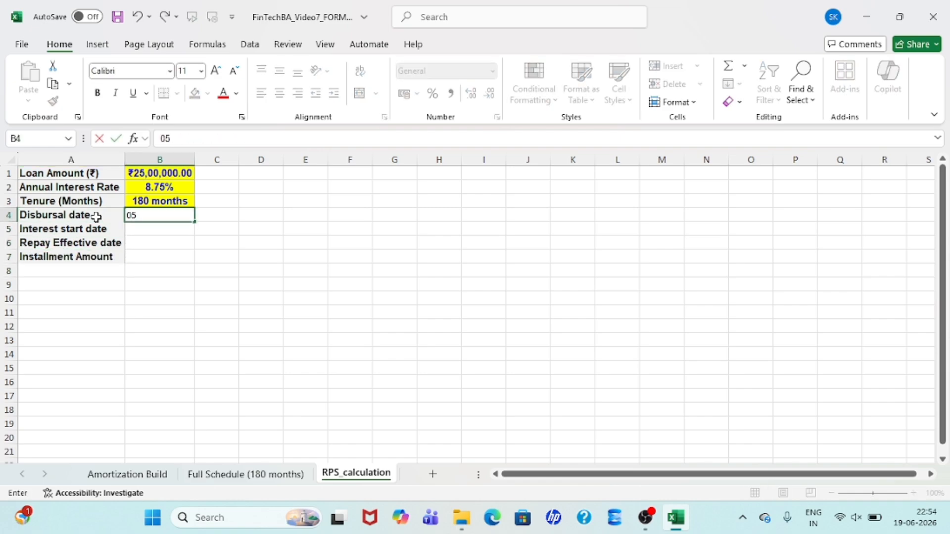
{"action": "type", "text": "-06-2026"}
{"action": "key", "text": "Return"}
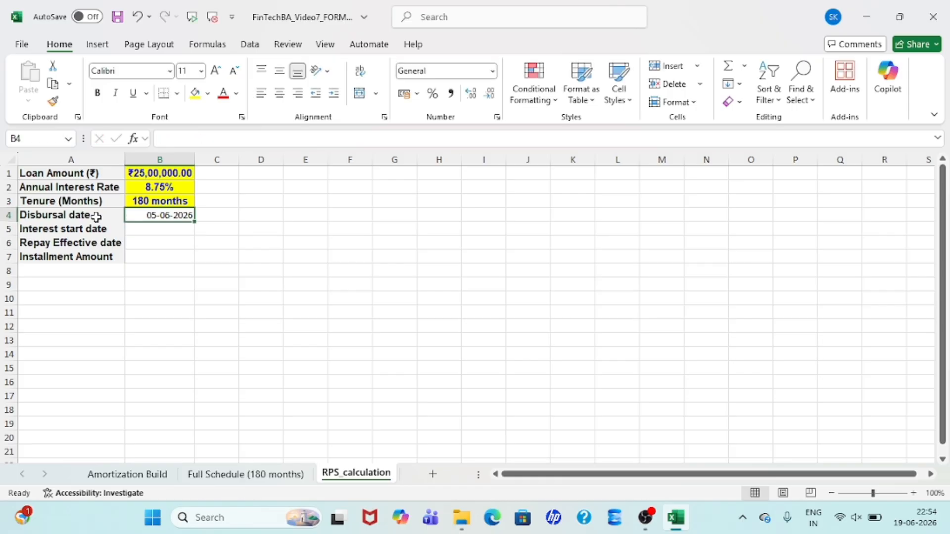
{"action": "key", "text": "Up"}
{"action": "key", "text": "ctrl+c"}
{"action": "key", "text": "Down"}
{"action": "key", "text": "ctrl+v"}
{"action": "key", "text": "Down"}
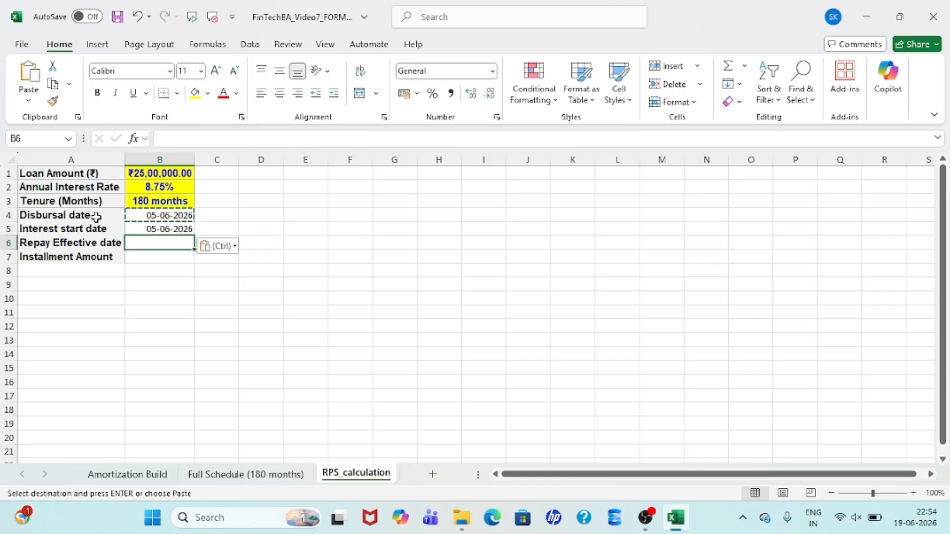
Copy the same date into B6 and change it to 05-07-2026 as the repay effective date
{"action": "key", "text": "ctrl+v"}
{"action": "left_click", "coordinate": [185, 138]}
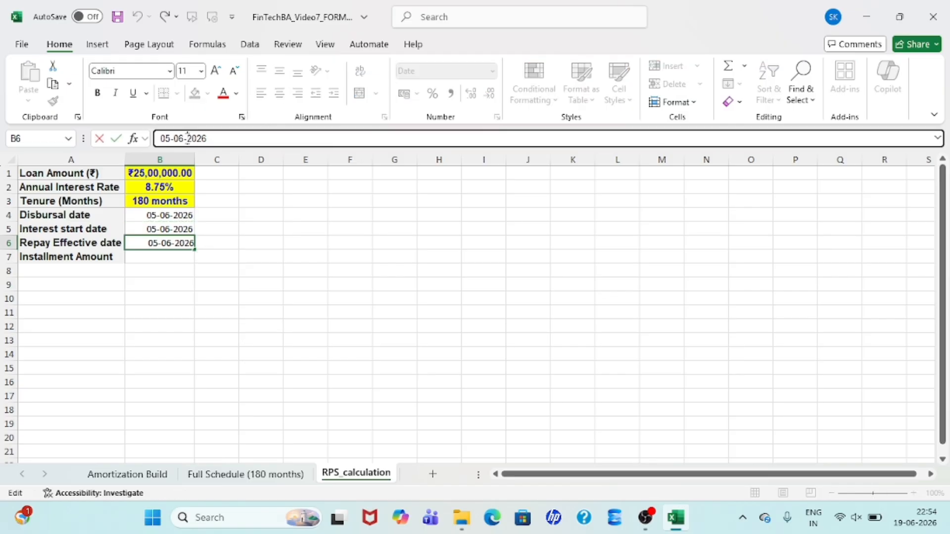
{"action": "key", "text": "BackSpace"}
{"action": "type", "text": "7"}
{"action": "key", "text": "Return"}
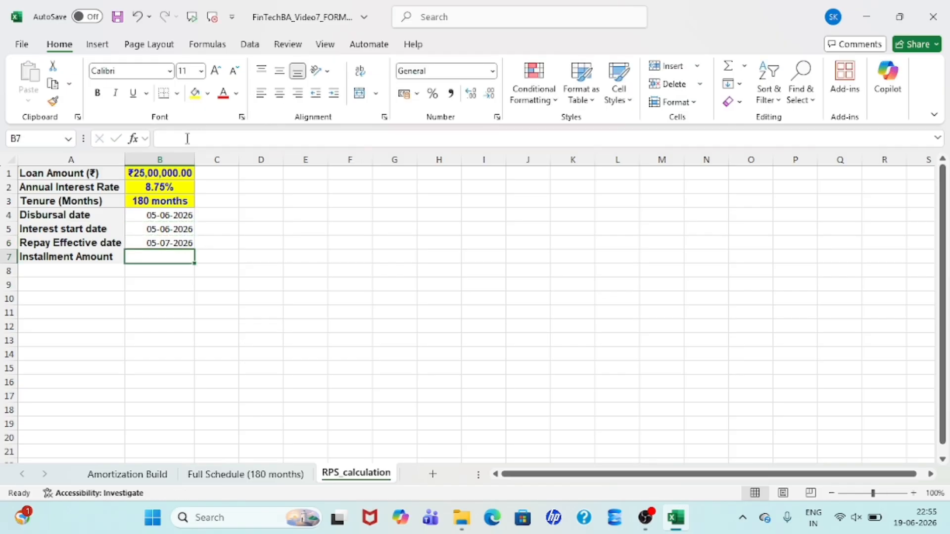
{"action": "type", "text": "="}
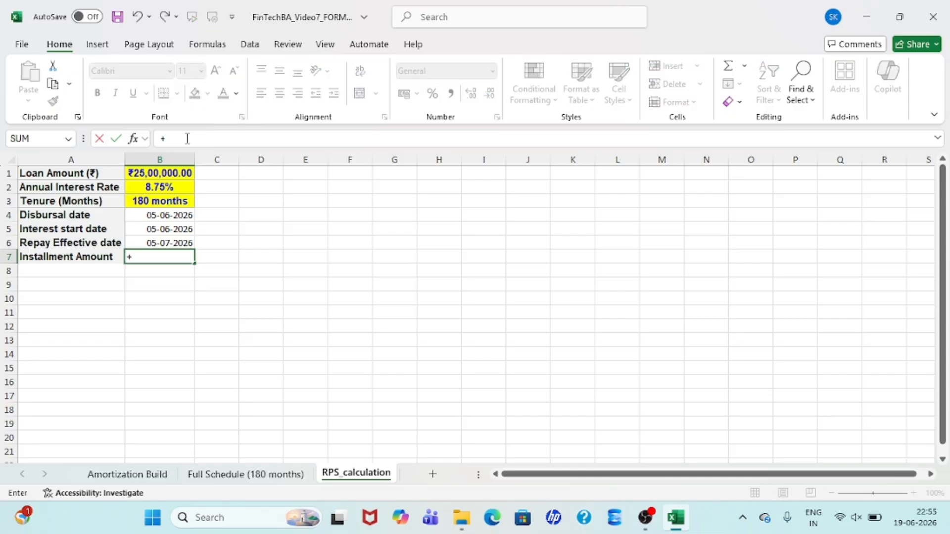
{"action": "key", "text": "BackSpace"}
{"action": "type", "text": "=PMT"}
{"action": "key", "text": "ctrl+a"}
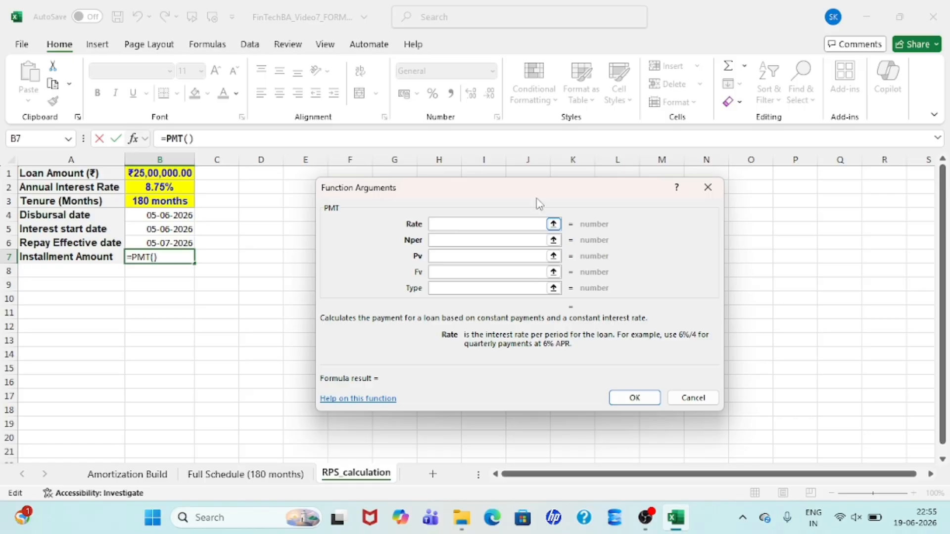
{"action": "left_click", "coordinate": [708, 187]}
Calculate the monthly interest rate in C2 with the formula =B2/12
{"action": "left_click", "coordinate": [224, 185]}
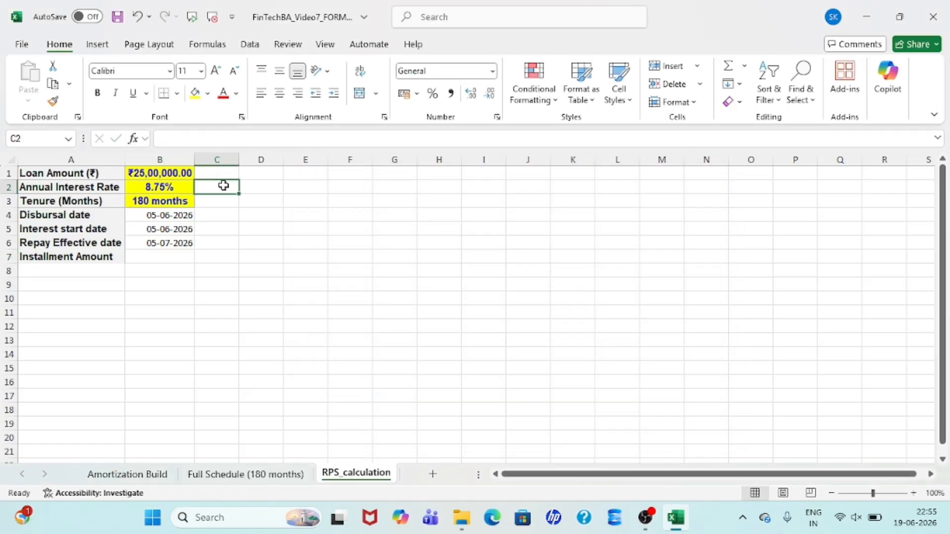
{"action": "type", "text": "="}
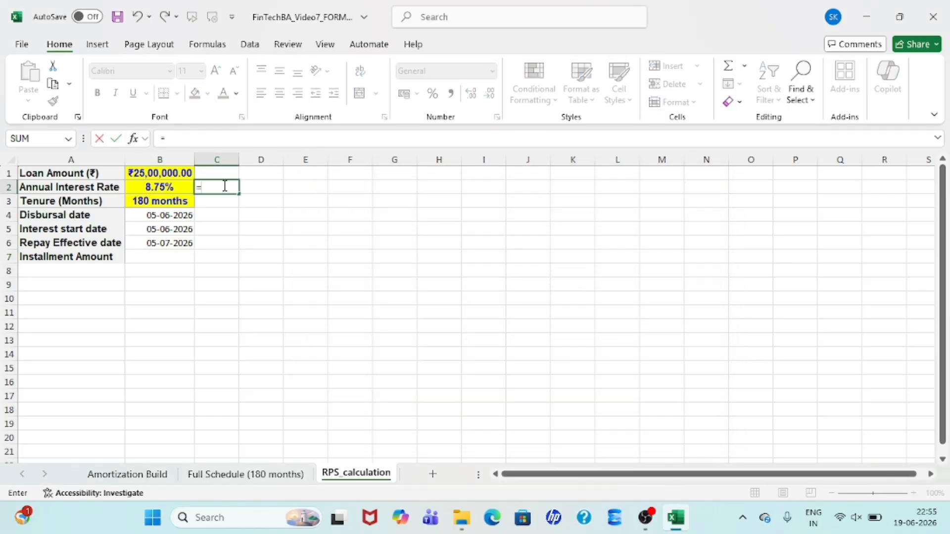
{"action": "key", "text": "Left"}
{"action": "type", "text": "/12"}
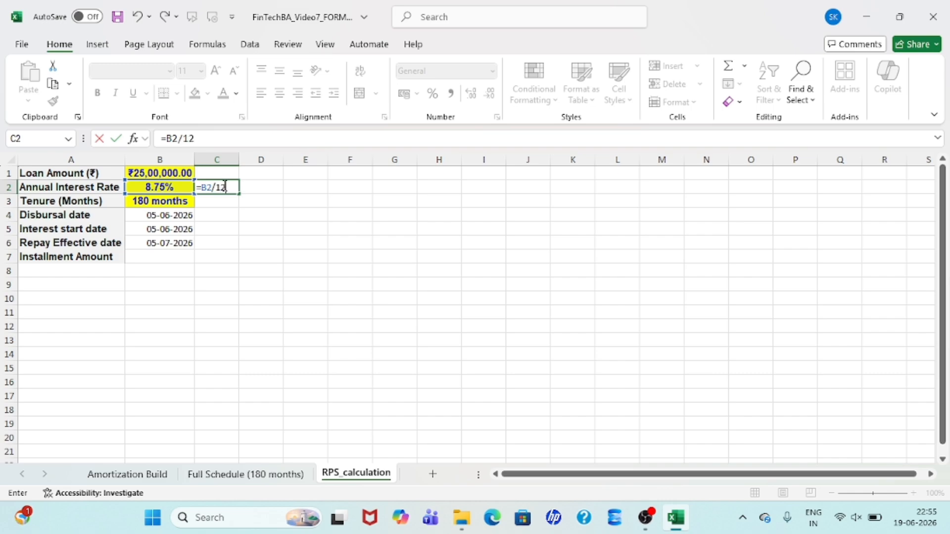
{"action": "key", "text": "Return"}
Review the Step 1 monthly rate formula on the Amortization Build sheet, and return to RPS_calculation
{"action": "left_click", "coordinate": [129, 475]}
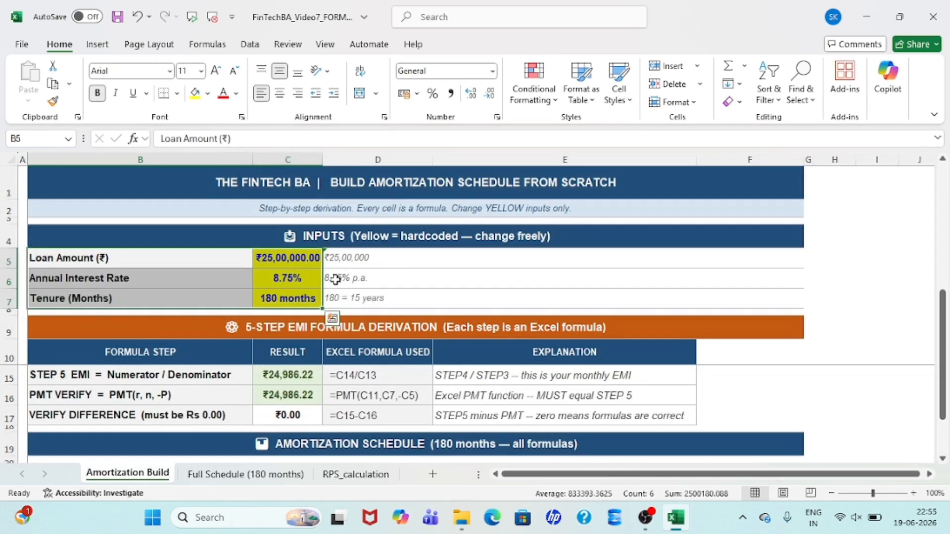
{"action": "left_click", "coordinate": [350, 277]}
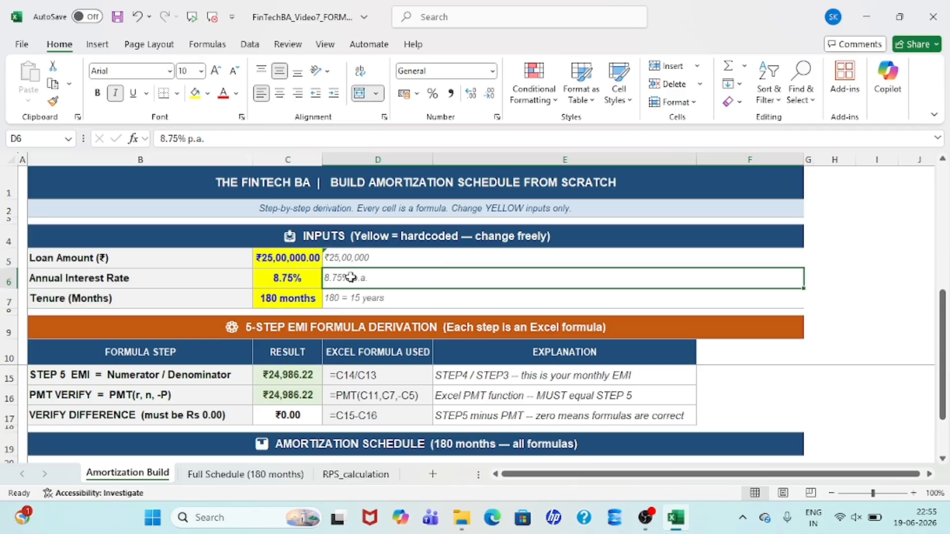
{"action": "scroll", "coordinate": [315, 382], "scroll_direction": "up", "scroll_amount": 3}
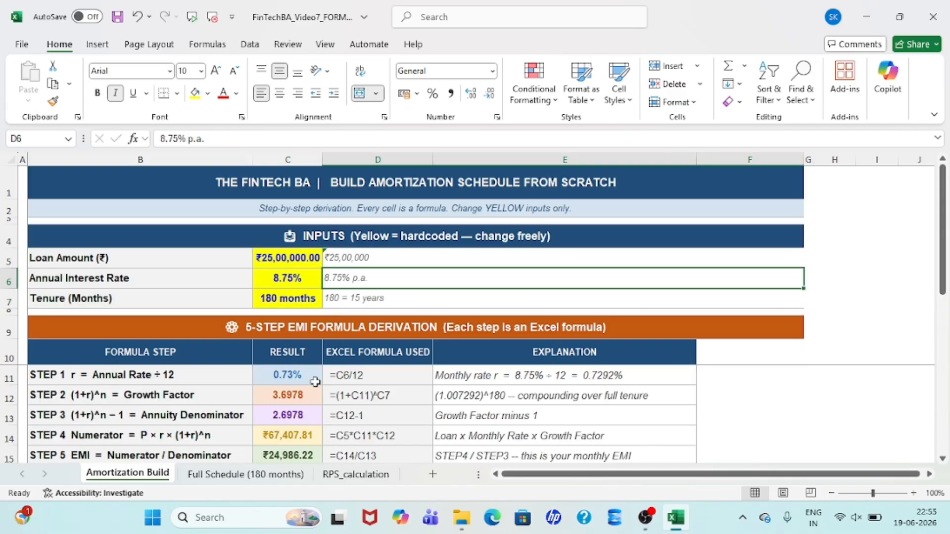
{"action": "left_click", "coordinate": [352, 375]}
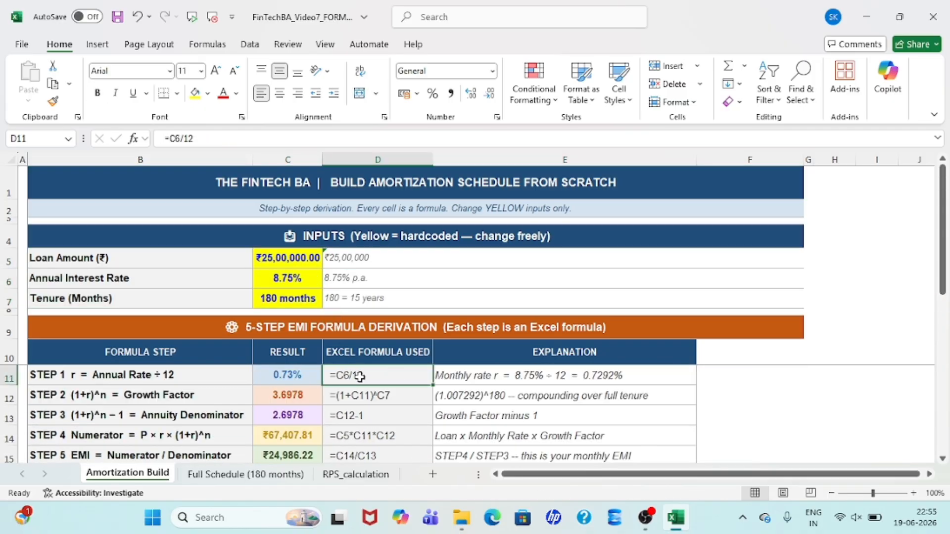
{"action": "left_click", "coordinate": [350, 476]}
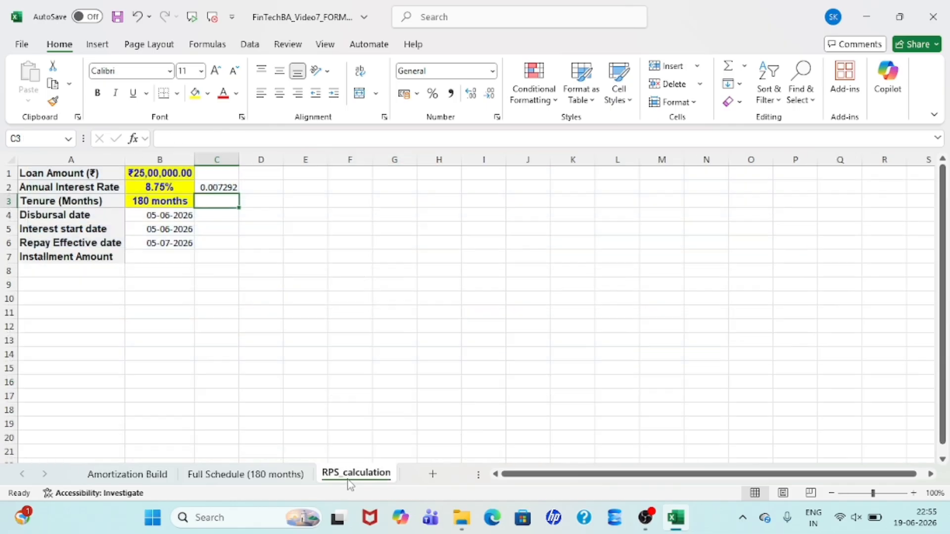
Calculate the installment amount in B7 with PMT, using C2 as rate, B3 as number of periods and -B1 as present value
{"action": "left_click", "coordinate": [142, 258]}
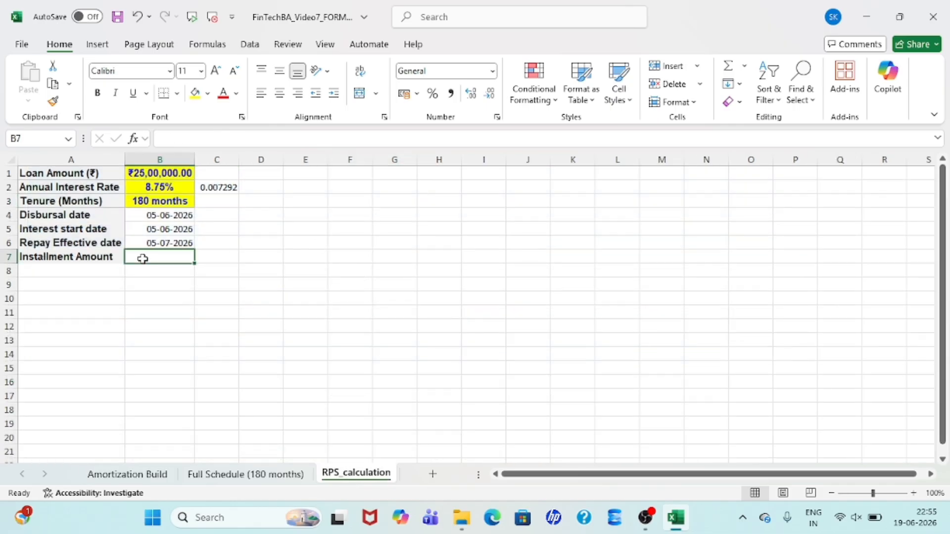
{"action": "type", "text": "+PMTV"}
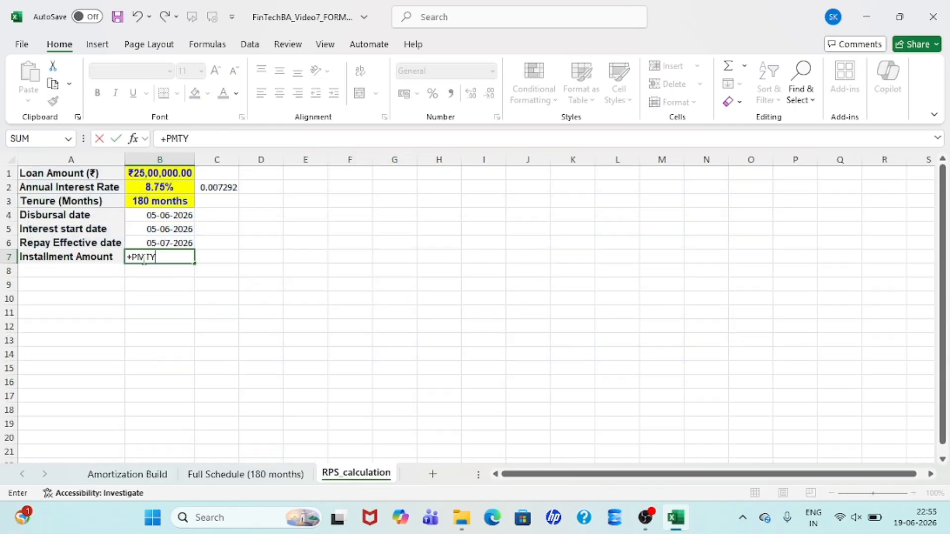
{"action": "key", "text": "BackSpace"}
{"action": "double_click", "coordinate": [144, 257]}
{"action": "type", "text": "=PMT"}
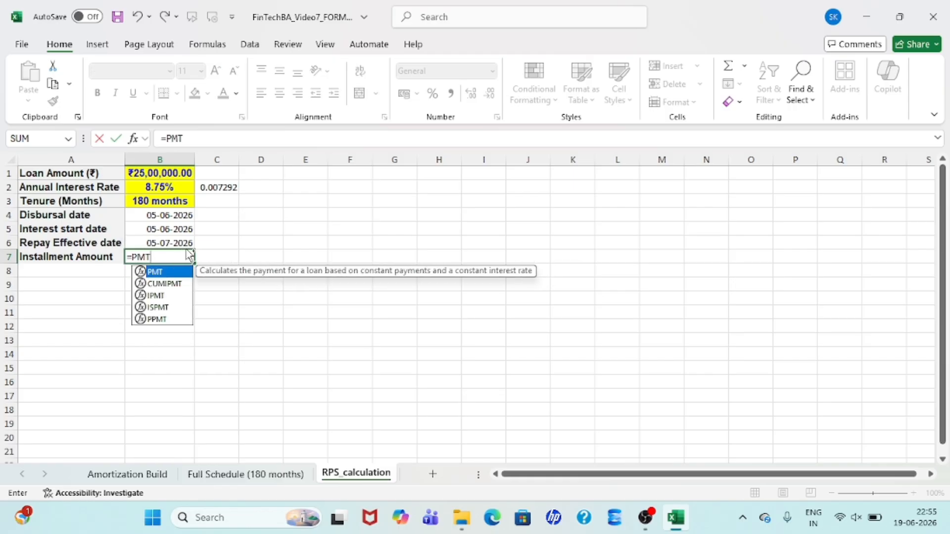
{"action": "key", "text": "ctrl+a"}
{"action": "left_click", "coordinate": [221, 183]}
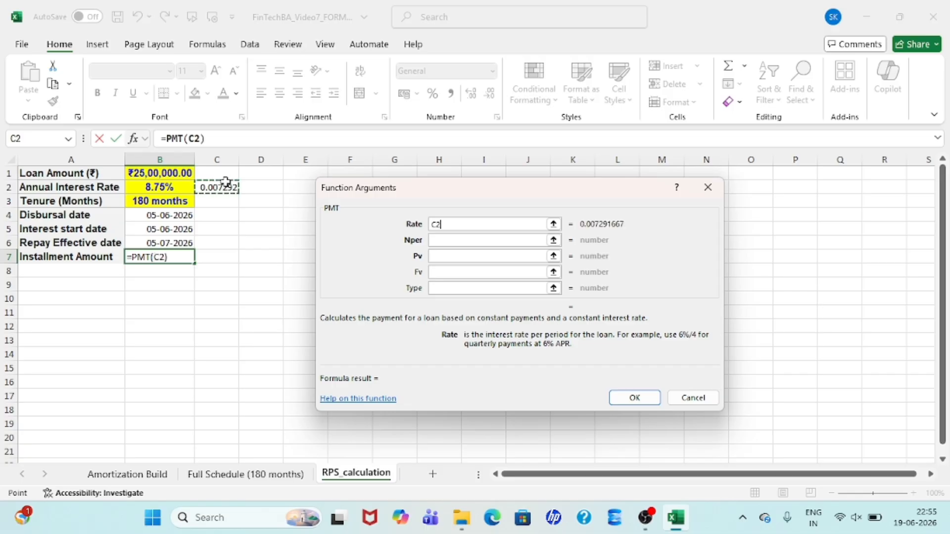
{"action": "left_click", "coordinate": [490, 240]}
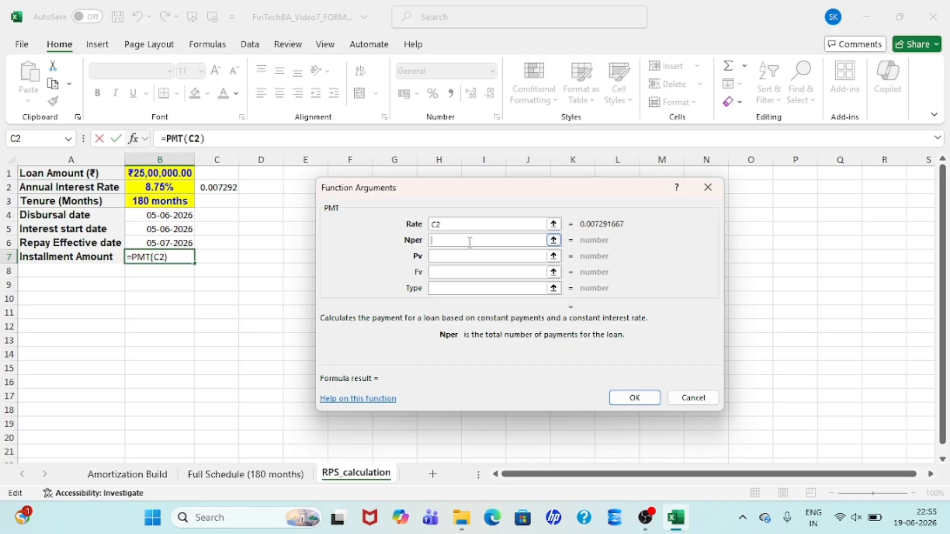
{"action": "left_click", "coordinate": [162, 201]}
{"action": "left_click", "coordinate": [445, 254]}
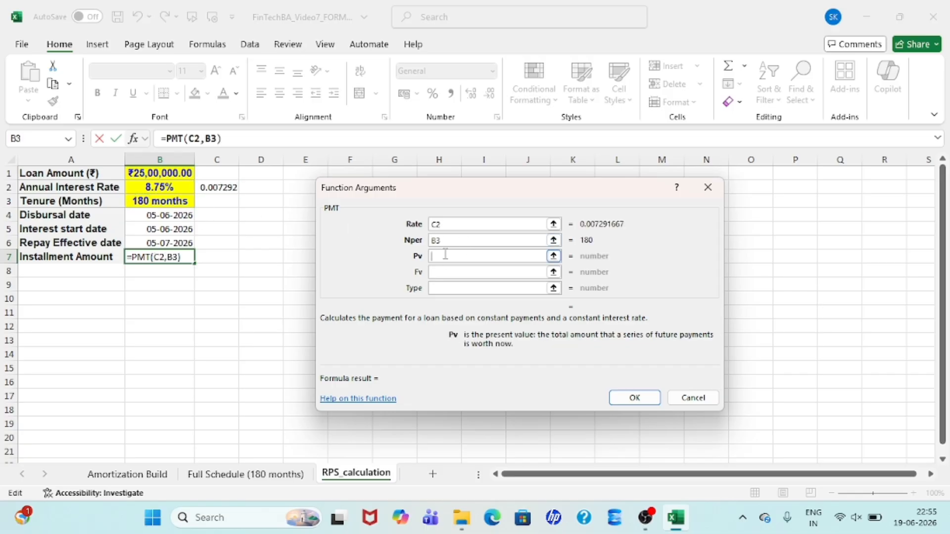
{"action": "type", "text": "-"}
{"action": "left_click", "coordinate": [160, 174]}
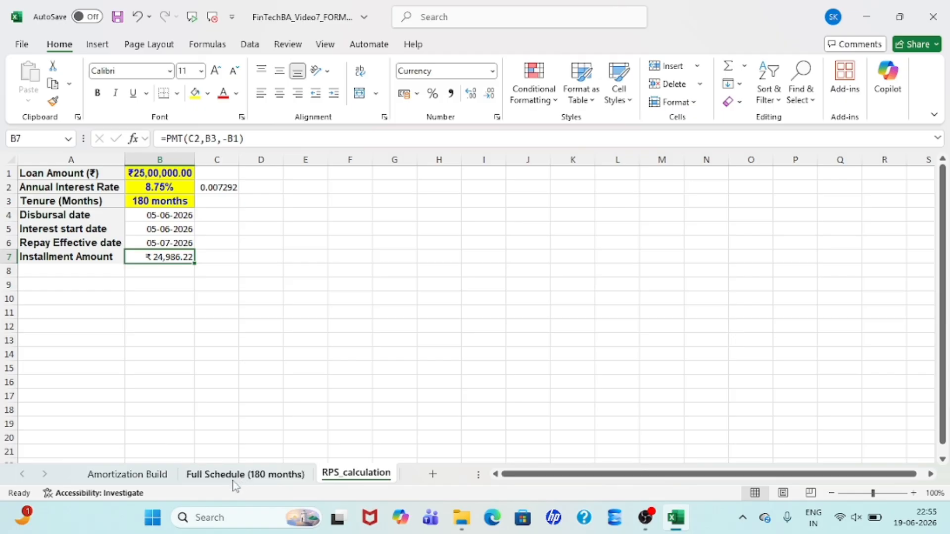
Compare the installment amount with the Step 5 EMI on Amortization Build and the EMI column of Full Schedule (180 months)
{"action": "left_click", "coordinate": [159, 474]}
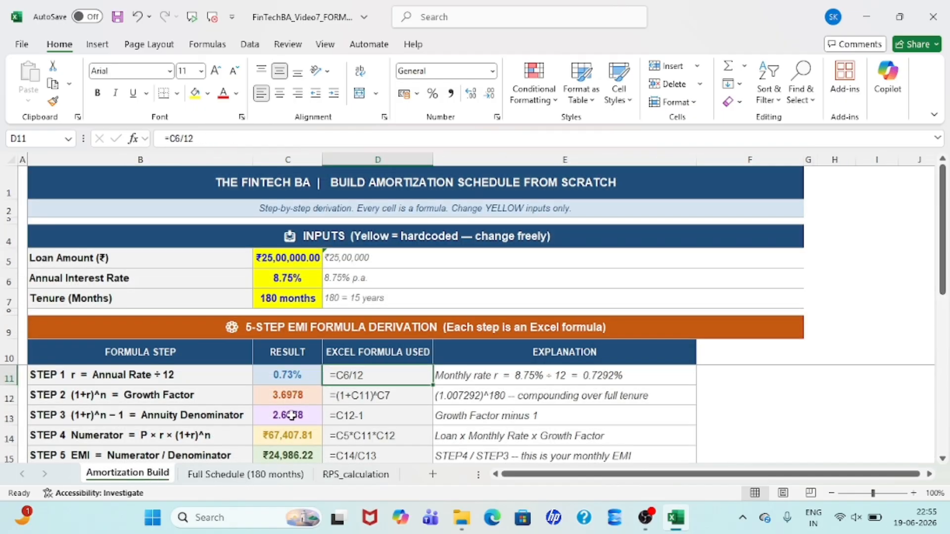
{"action": "scroll", "coordinate": [282, 421], "scroll_direction": "down", "scroll_amount": 1}
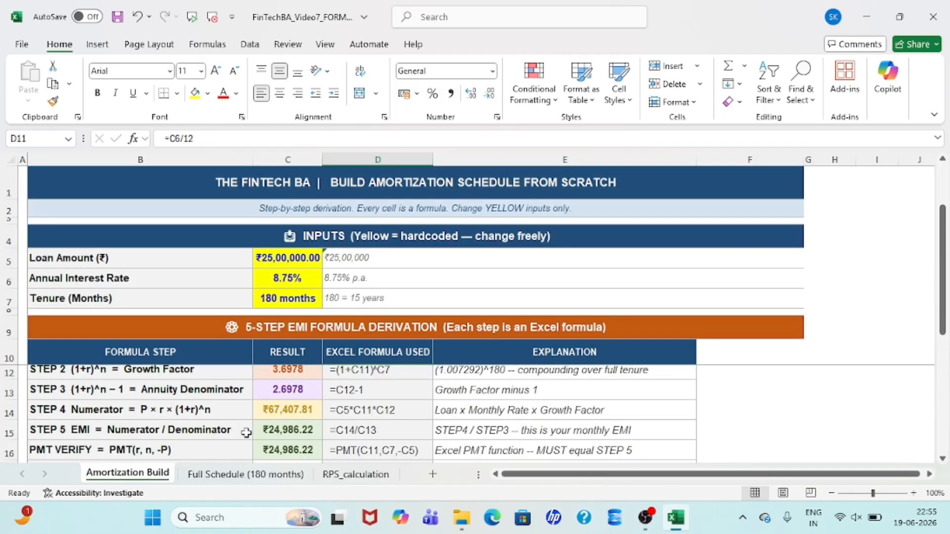
{"action": "left_click", "coordinate": [302, 434]}
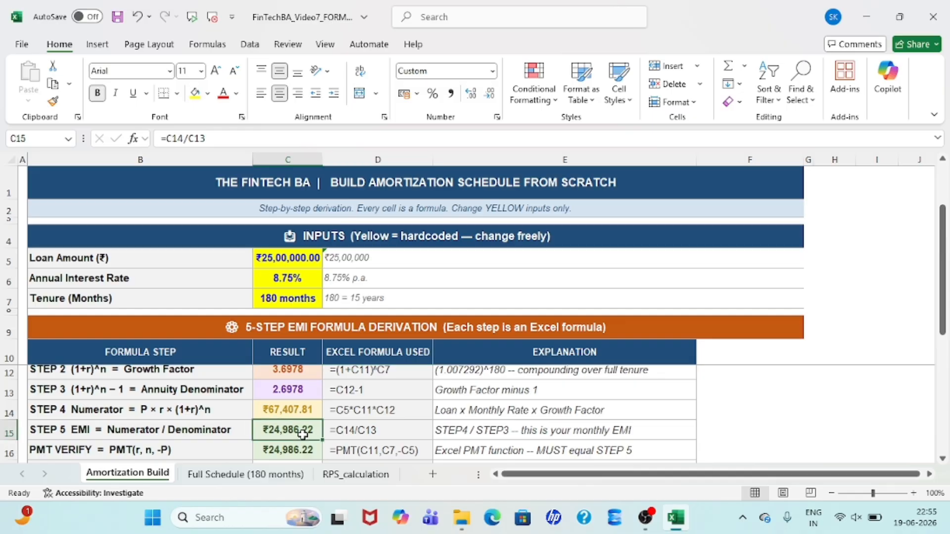
{"action": "left_click", "coordinate": [341, 475]}
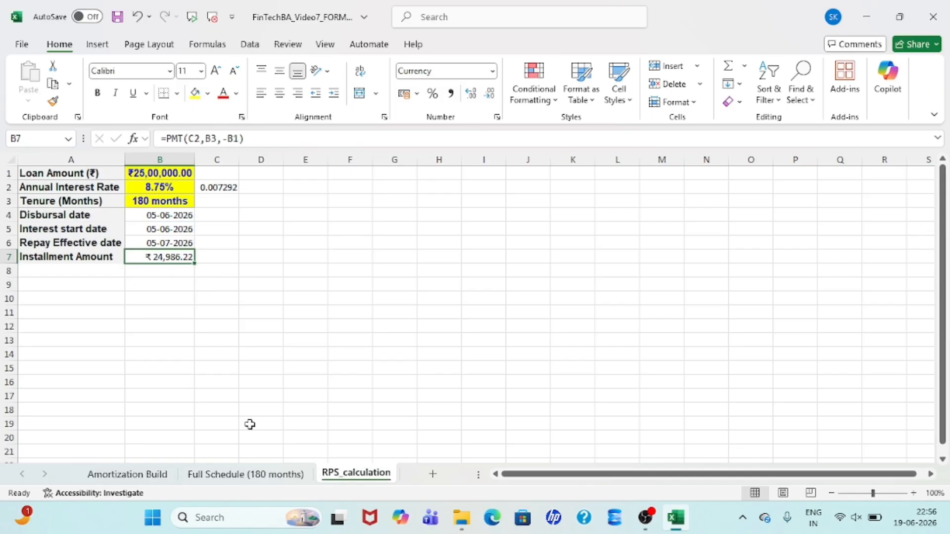
{"action": "left_click", "coordinate": [216, 482]}
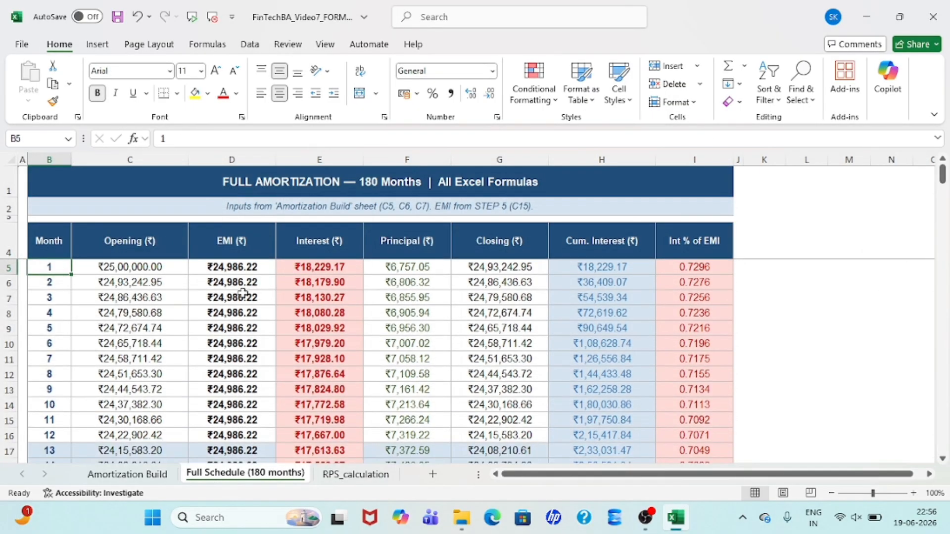
{"action": "left_click", "coordinate": [355, 475]}
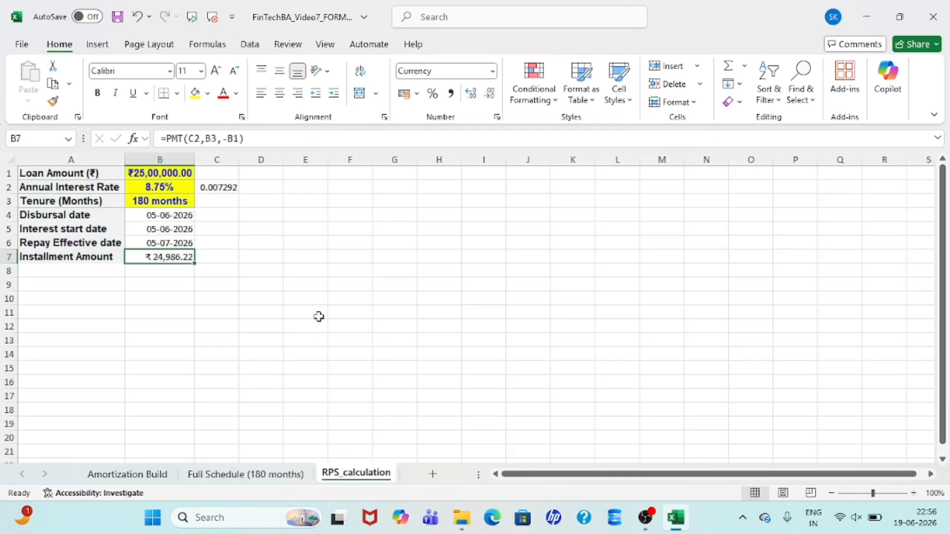
Copy the schedule header row, Month through Int % of EMI, from Full Schedule (180 months) into row 9 of RPS_calculation, starting at A9
{"action": "left_click", "coordinate": [223, 476]}
{"action": "left_click_drag", "start_coordinate": [56, 239], "coordinate": [675, 243]}
{"action": "key", "text": "ctrl+c"}
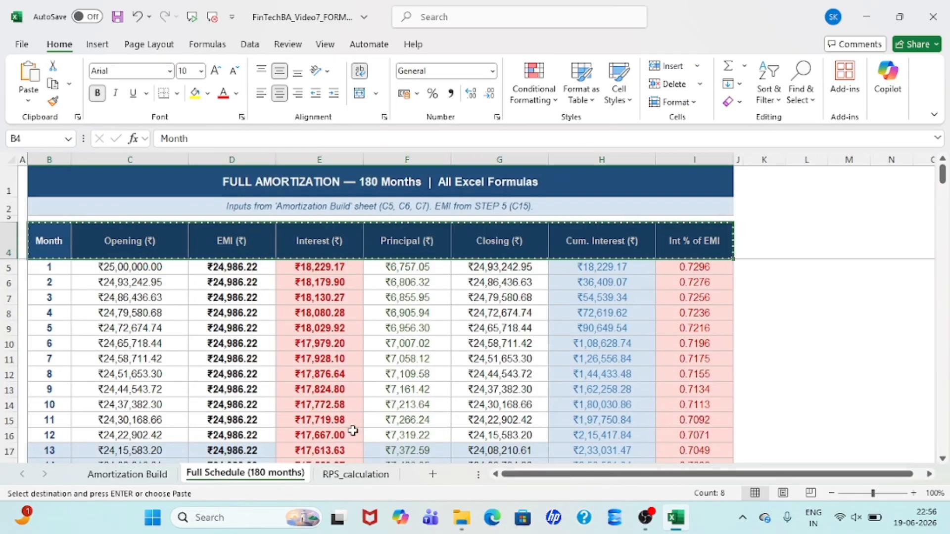
{"action": "left_click", "coordinate": [354, 474]}
{"action": "left_click", "coordinate": [94, 291]}
{"action": "key", "text": "ctrl+v"}
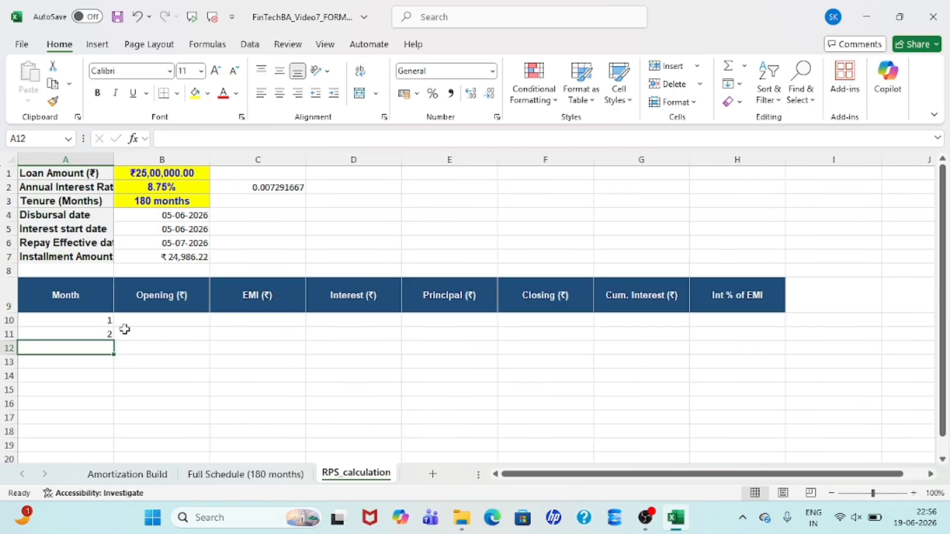
Extend the month number series from A10:A11 down to A189 for all 180 months
{"action": "mouse_move", "coordinate": [101, 320]}
{"action": "left_mouse_down"}
{"action": "mouse_move", "coordinate": [116, 399]}
{"action": "mouse_move", "coordinate": [124, 139]}
{"action": "mouse_move", "coordinate": [113, 248]}
{"action": "mouse_move", "coordinate": [106, 174]}
{"action": "mouse_move", "coordinate": [95, 164]}
{"action": "mouse_move", "coordinate": [97, 188]}
{"action": "mouse_move", "coordinate": [95, 161]}
{"action": "mouse_move", "coordinate": [90, 196]}
{"action": "left_mouse_up"}
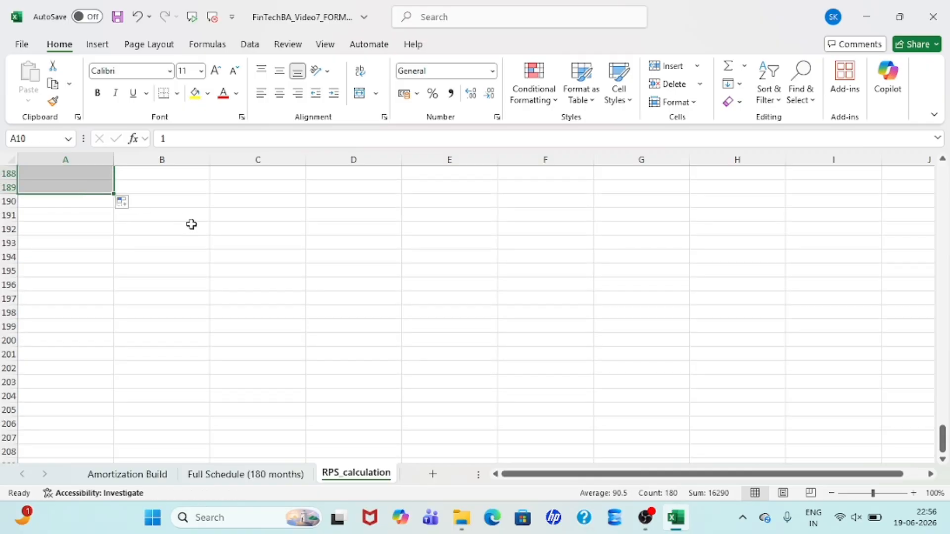
{"action": "scroll", "coordinate": [191, 224], "scroll_direction": "up", "scroll_amount": 20}
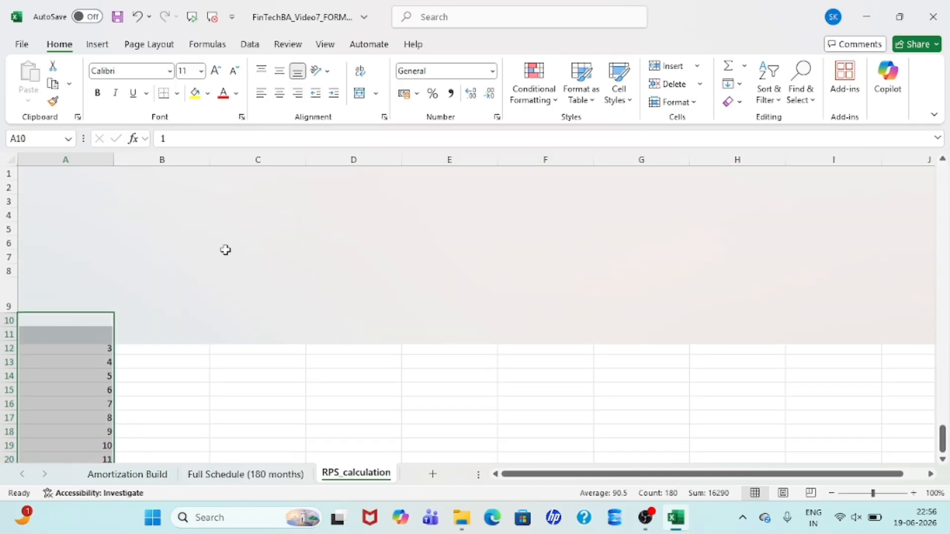
Link the month 1 opening balance in B10 to the loan amount in B1
{"action": "left_click", "coordinate": [167, 325]}
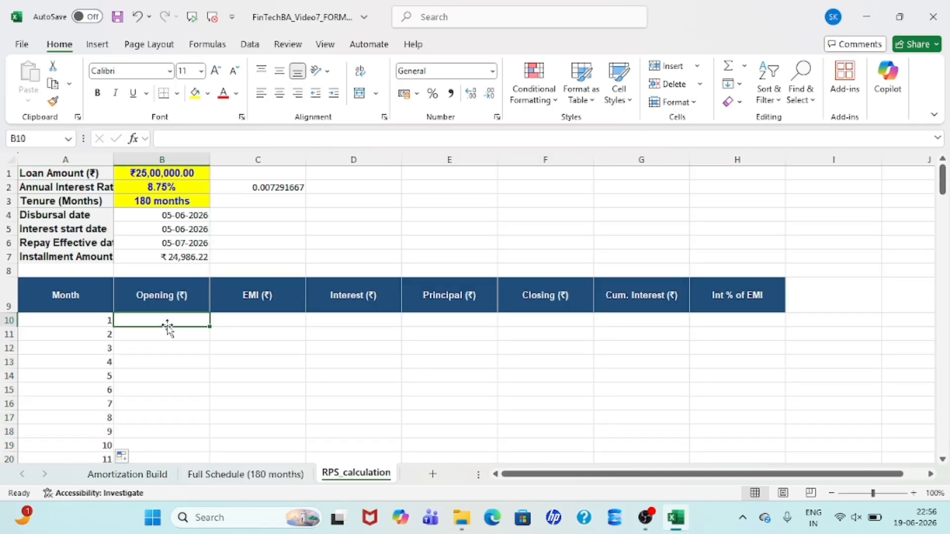
{"action": "type", "text": "="}
{"action": "left_click", "coordinate": [164, 170]}
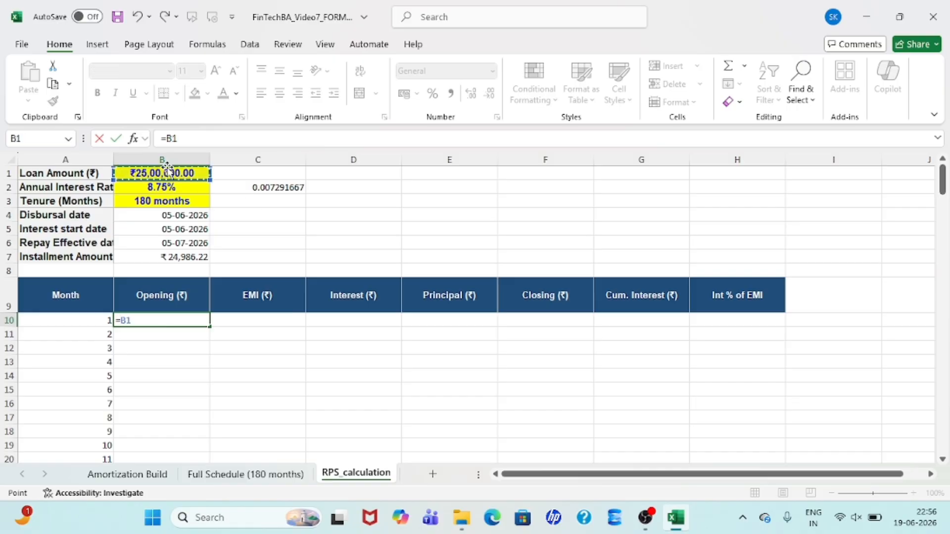
{"action": "key", "text": "Return"}
{"action": "key", "text": "Up"}
{"action": "key", "text": "Right"}
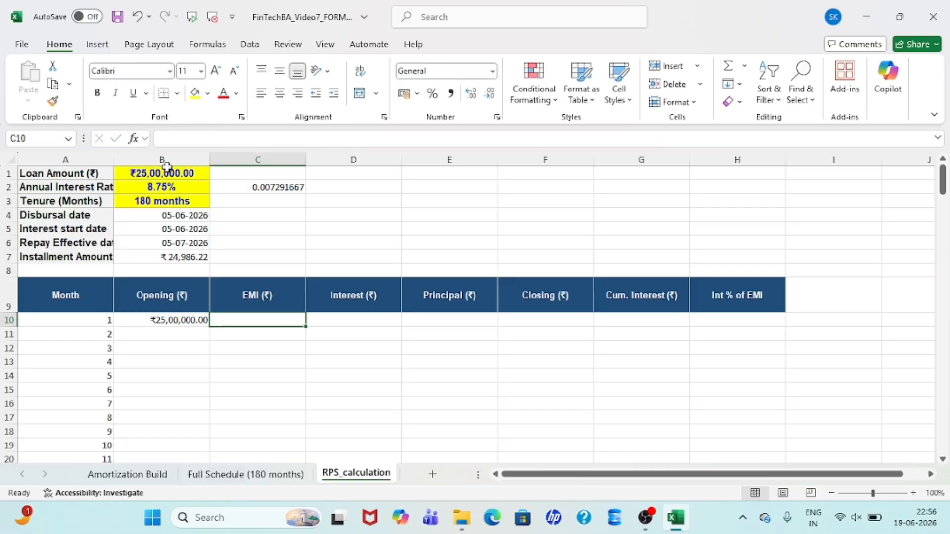
Link the month 1 EMI in C10 to the installment amount in B7, locking the row as B$7
{"action": "type", "text": "="}
{"action": "key", "text": "Up"}
{"action": "key", "text": "Up"}
{"action": "key", "text": "Up"}
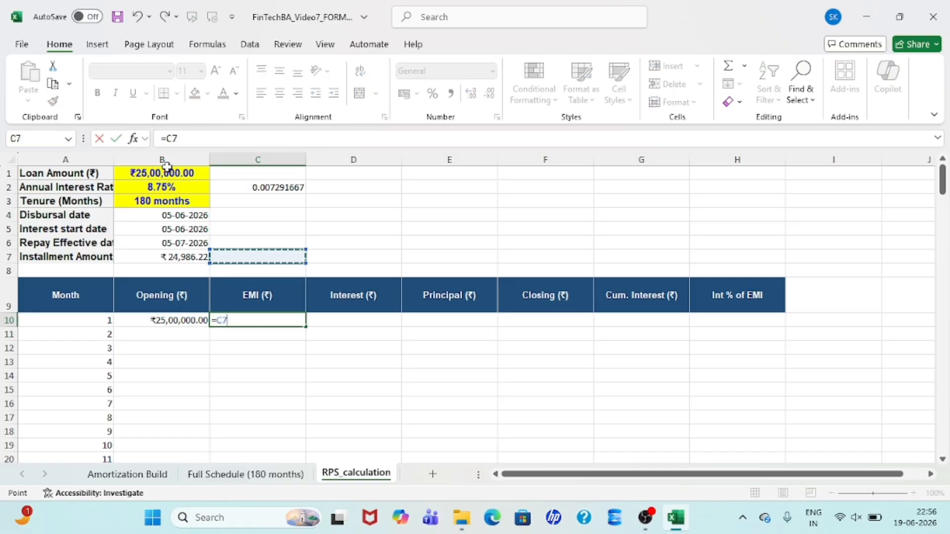
{"action": "key", "text": "Left"}
{"action": "key", "text": "Return"}
{"action": "key", "text": "Up"}
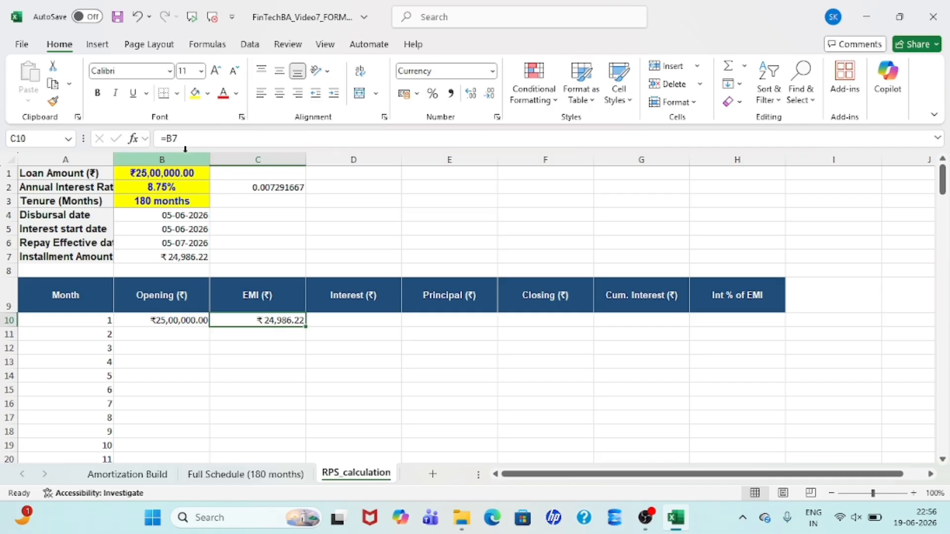
{"action": "left_click", "coordinate": [174, 139]}
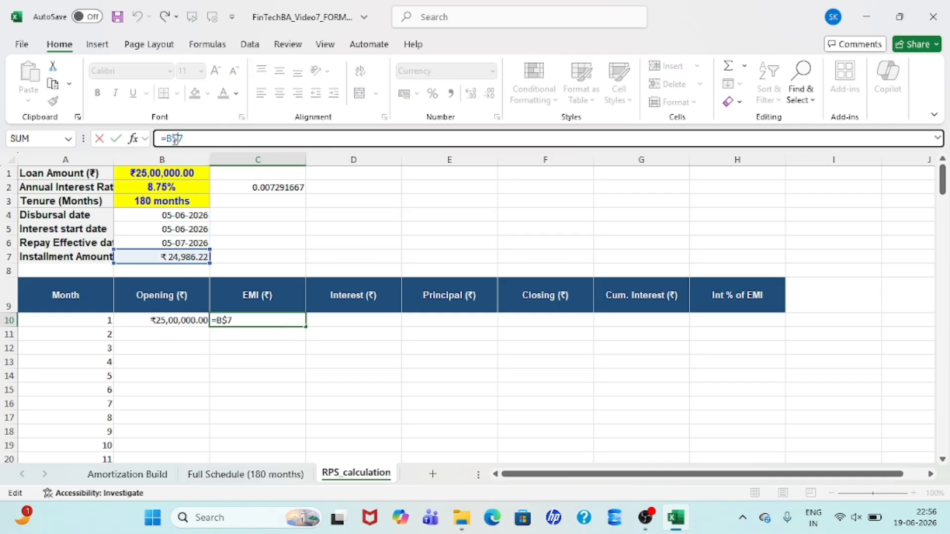
{"action": "key", "text": "Return"}
{"action": "key", "text": "Up"}
{"action": "key", "text": "Right"}
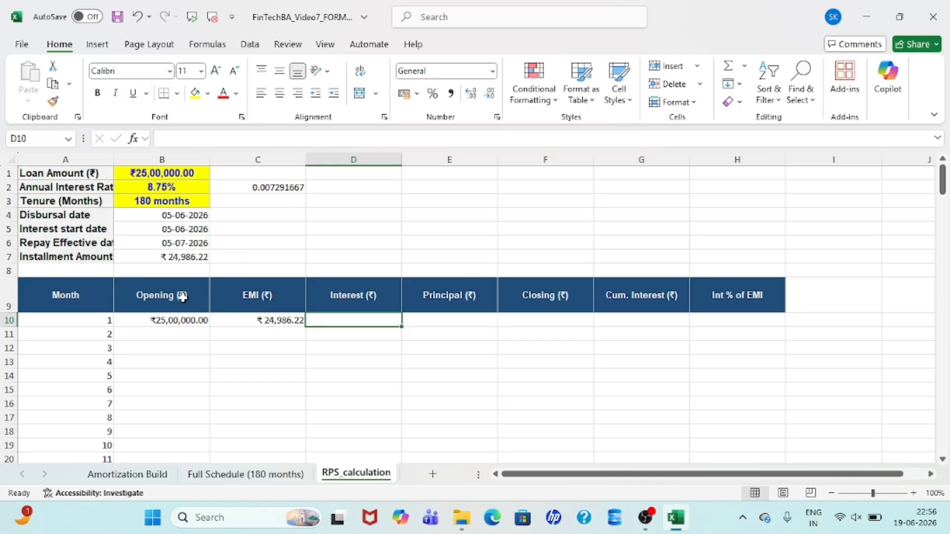
Move the headers Opening through Int % of EMI two columns over so they start at D9
{"action": "left_click_drag", "start_coordinate": [182, 296], "coordinate": [724, 295]}
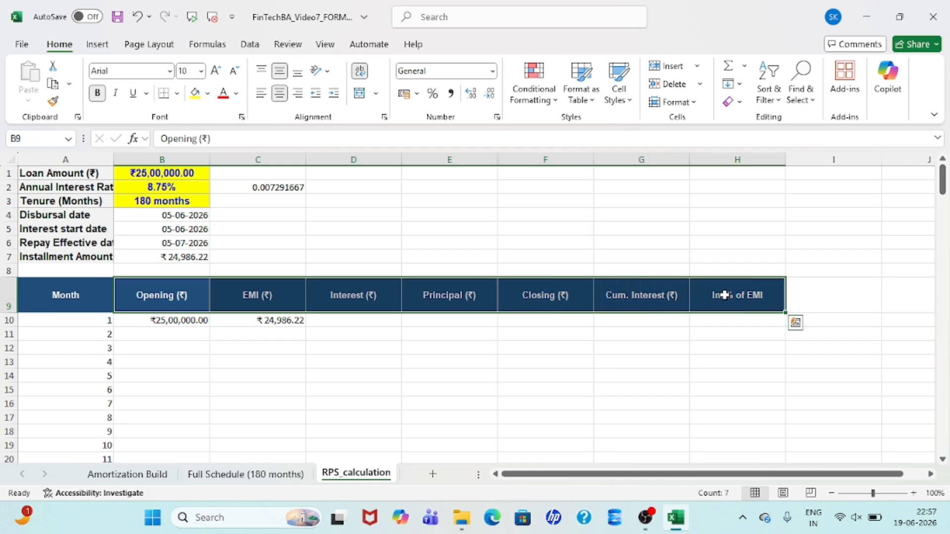
{"action": "key", "text": "ctrl+c"}
{"action": "key", "text": "Right"}
{"action": "key", "text": "Right"}
{"action": "key", "text": "ctrl+v"}
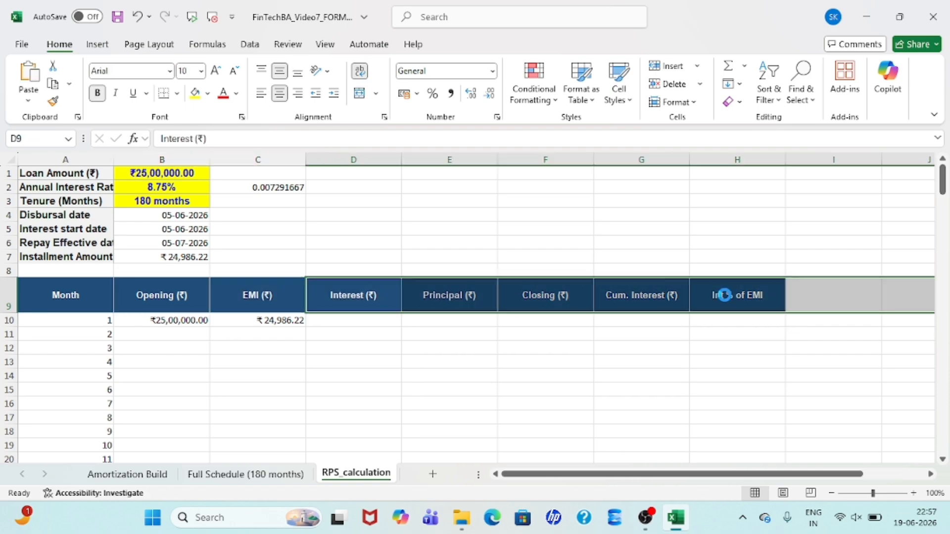
Clear the opening balance and EMI formulas from B10 and C10
{"action": "key", "text": "Down"}
{"action": "key", "text": "Left"}
{"action": "key", "text": "Left"}
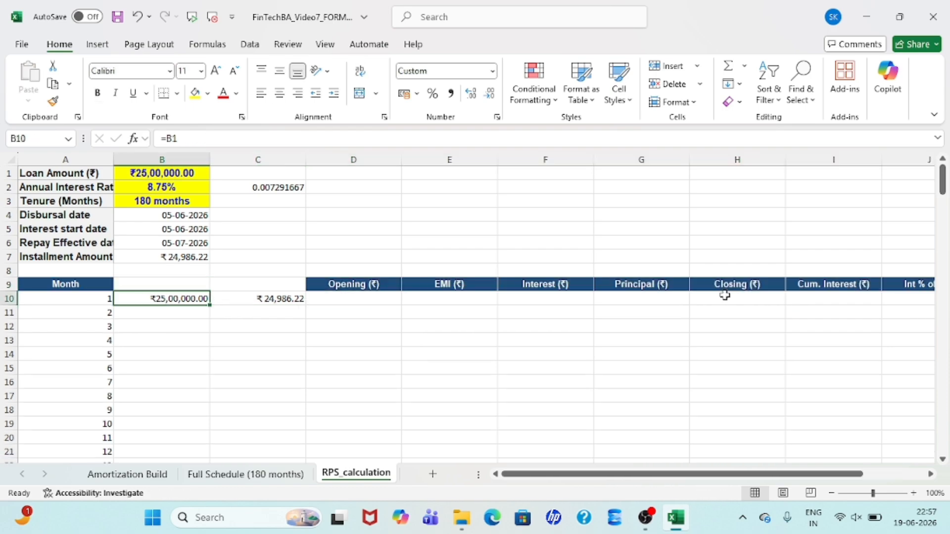
{"action": "key", "text": "shift+Right"}
{"action": "key", "text": "Delete"}
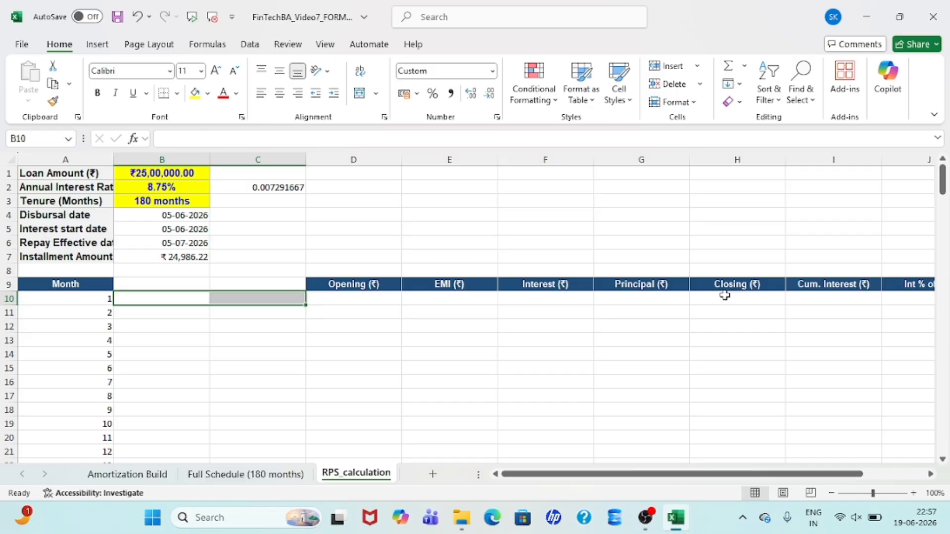
Add the headers "Due date" in B9 and "days" in C9
{"action": "key", "text": "Up"}
{"action": "type", "text": "Due"}
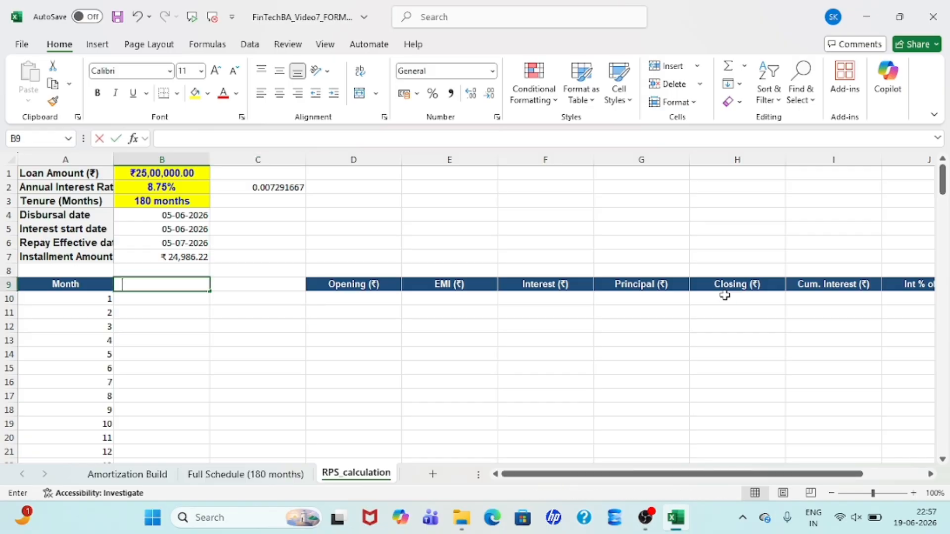
{"action": "type", "text": " date"}
{"action": "key", "text": "Return"}
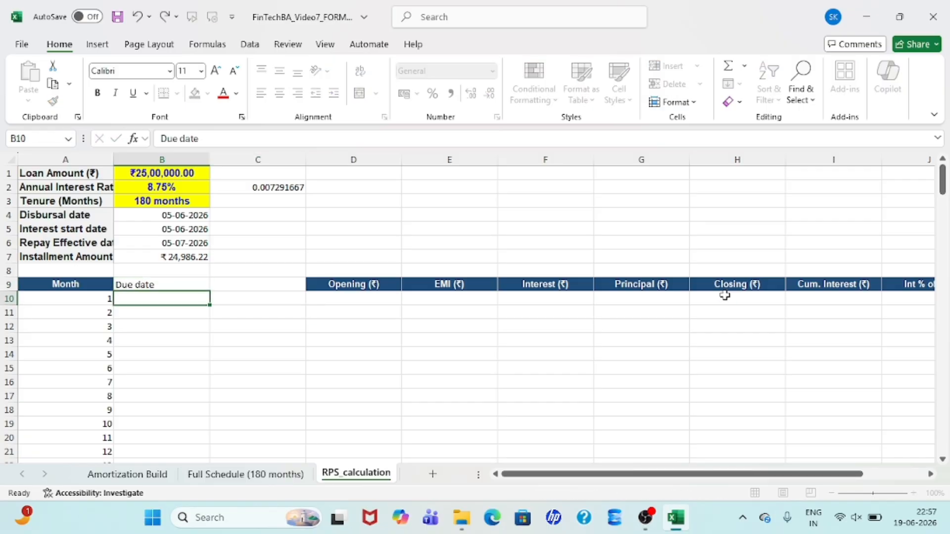
{"action": "key", "text": "Up"}
{"action": "key", "text": "Right"}
{"action": "type", "text": "da"}
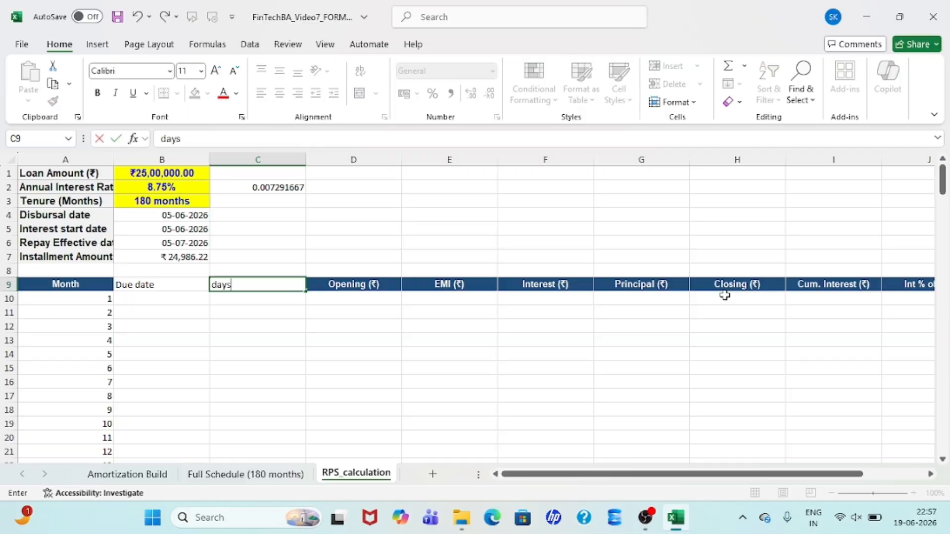
{"action": "key", "text": "Return"}
{"action": "key", "text": "Up"}
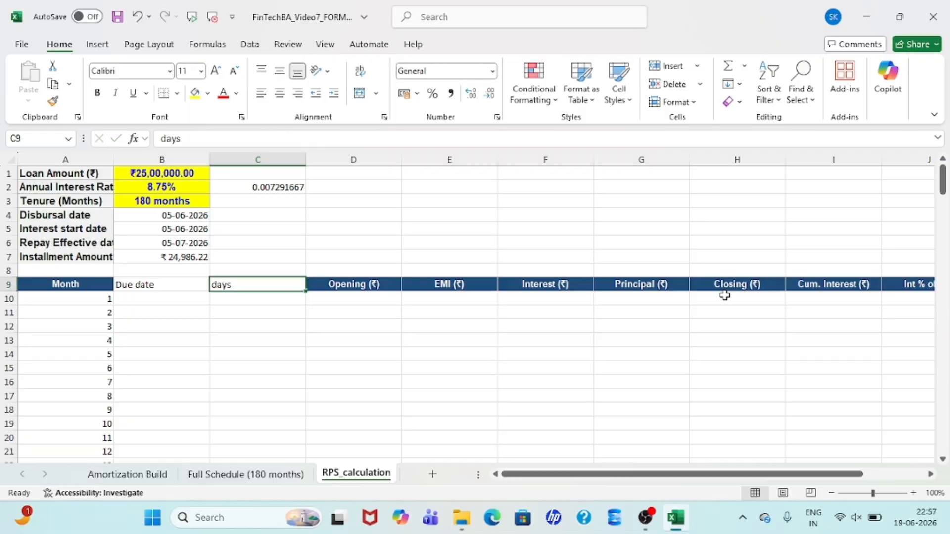
Move the headers Opening through Int % of EMI one more column over so they start at E9
{"action": "key", "text": "Right"}
{"action": "key", "text": "Right"}
{"action": "key", "text": "Right"}
{"action": "key", "text": "Right"}
{"action": "key", "text": "Right"}
{"action": "key", "text": "Right"}
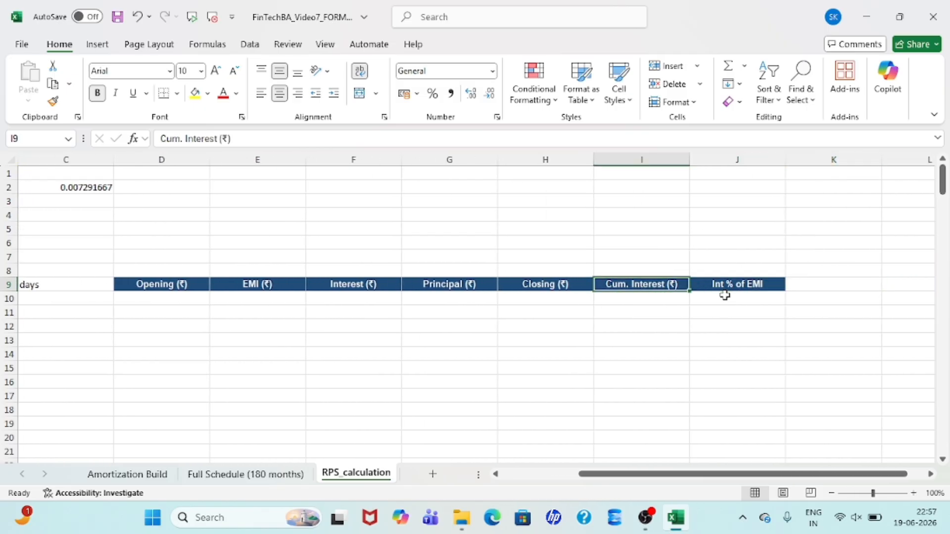
{"action": "key", "text": "Left"}
{"action": "key", "text": "Left"}
{"action": "key", "text": "Left"}
{"action": "key", "text": "Left"}
{"action": "key", "text": "Left"}
{"action": "key", "text": "shift+Right"}
{"action": "key", "text": "shift+Right"}
{"action": "key", "text": "shift+Right"}
{"action": "key", "text": "shift+Right"}
{"action": "key", "text": "shift+Right"}
{"action": "key", "text": "shift+Right"}
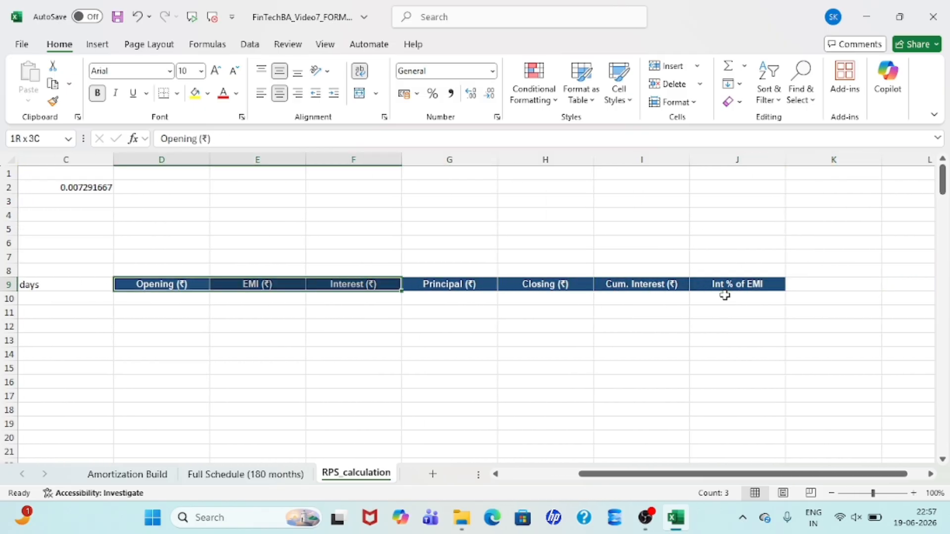
{"action": "key", "text": "ctrl+c"}
{"action": "key", "text": "Right"}
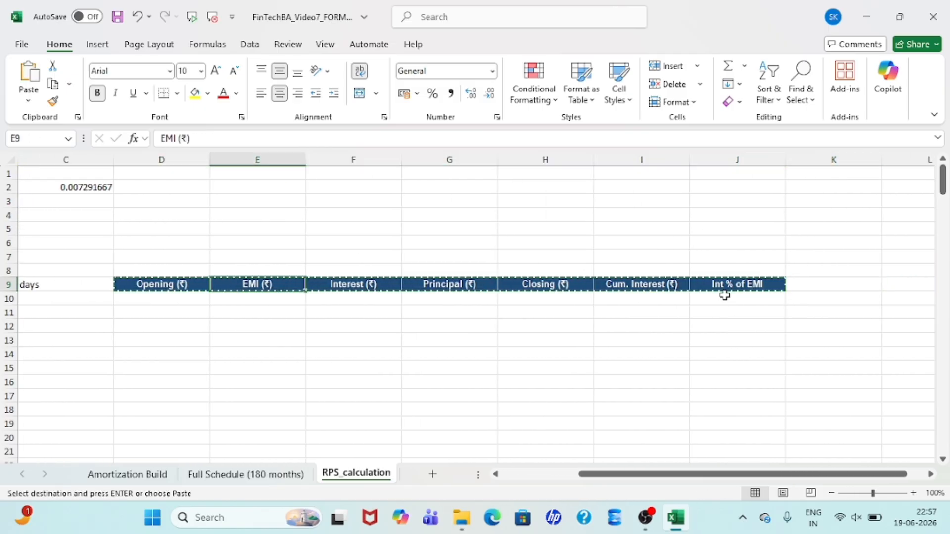
{"action": "key", "text": "ctrl+v"}
{"action": "key", "text": "Left"}
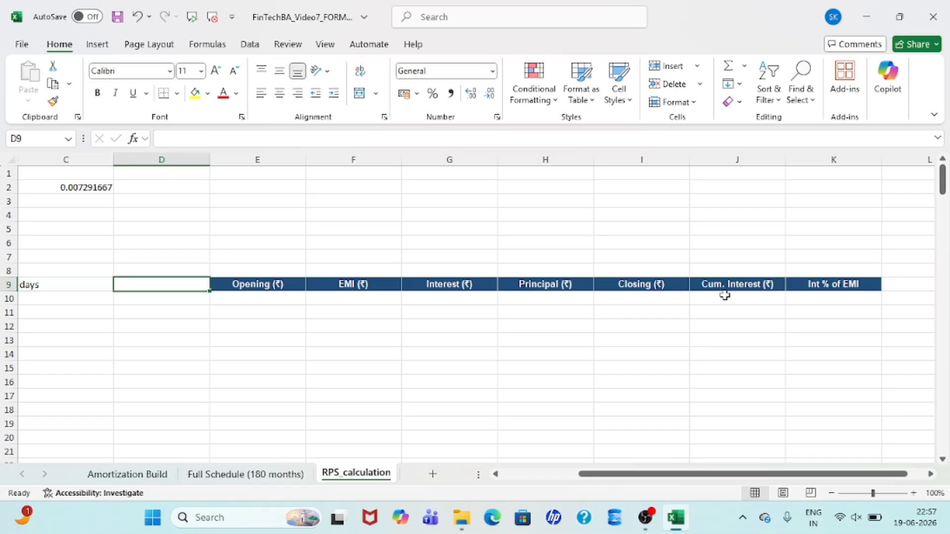
Add the header "ROI" in D9
{"action": "type", "text": "ROI"}
{"action": "key", "text": "Return"}
{"action": "key", "text": "Up"}
Capitalize the header in C9 so it reads "Days"
{"action": "key", "text": "Left"}
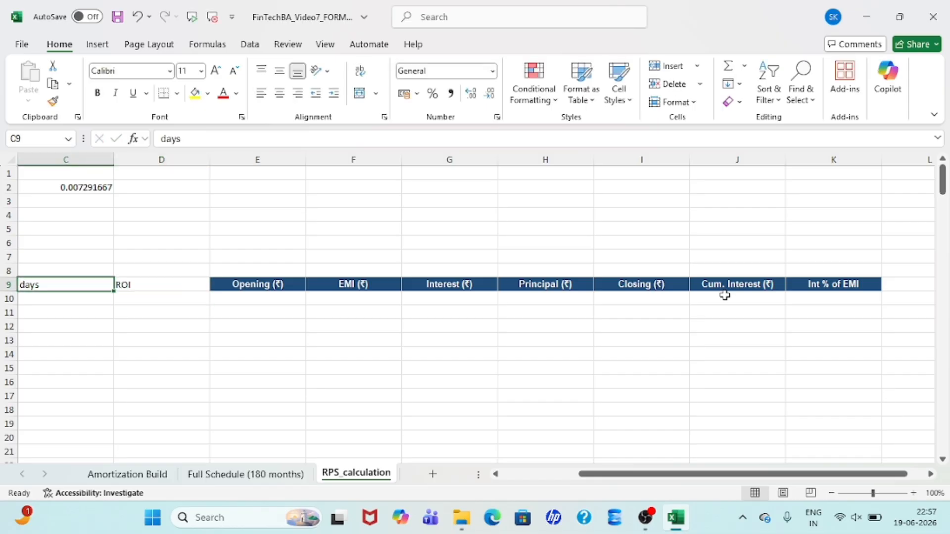
{"action": "key", "text": "Left"}
{"action": "key", "text": "Right"}
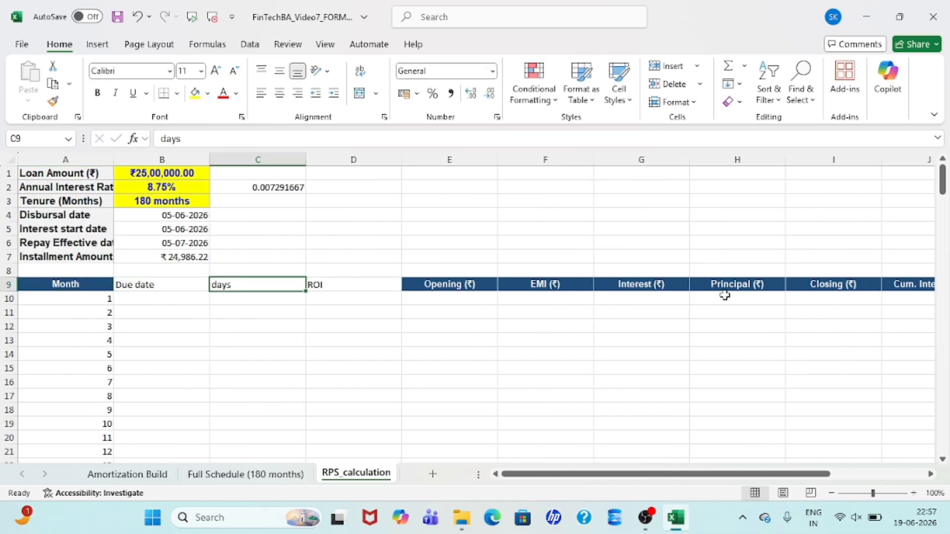
{"action": "left_click", "coordinate": [168, 137]}
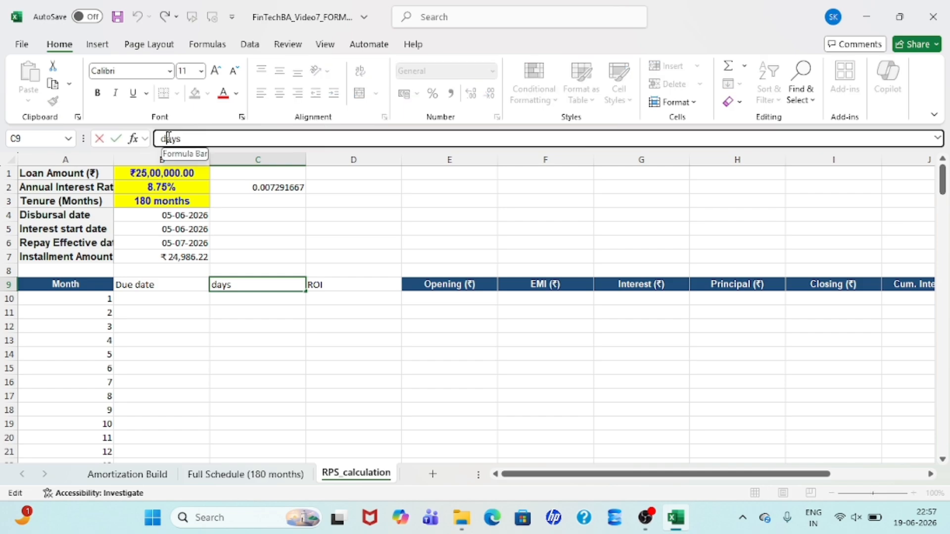
{"action": "key", "text": "BackSpace"}
{"action": "type", "text": "D"}
{"action": "key", "text": "Return"}
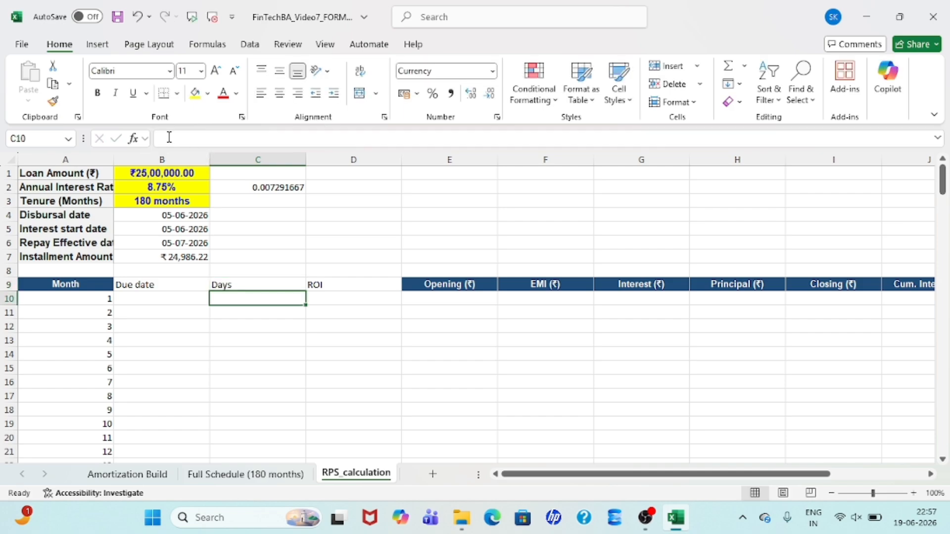
Link the month 1 due date in B10 to the repay effective date in B6, and enter 05-08-2026 in B11
{"action": "key", "text": "Up"}
{"action": "key", "text": "Down"}
{"action": "key", "text": "Left"}
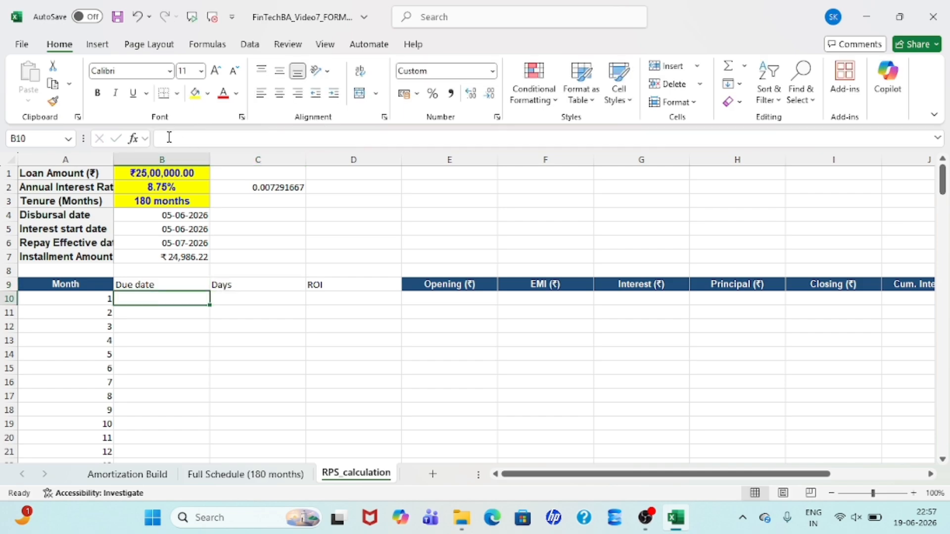
{"action": "type", "text": "05-07-2026"}
{"action": "key", "text": "Return"}
{"action": "type", "text": "05-08-2026"}
{"action": "key", "text": "Return"}
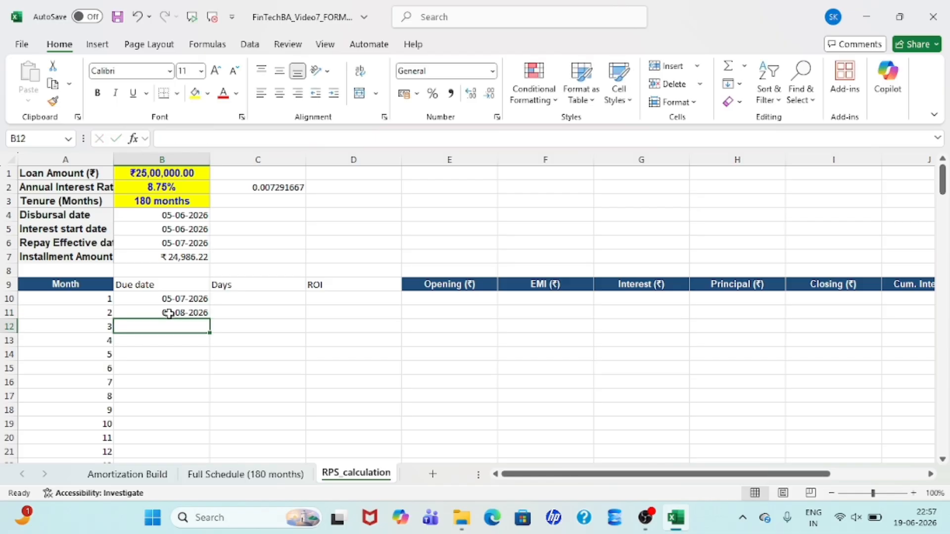
Try to fill the due dates down column B from the two dates in B10:B11
{"action": "key", "text": "Up"}
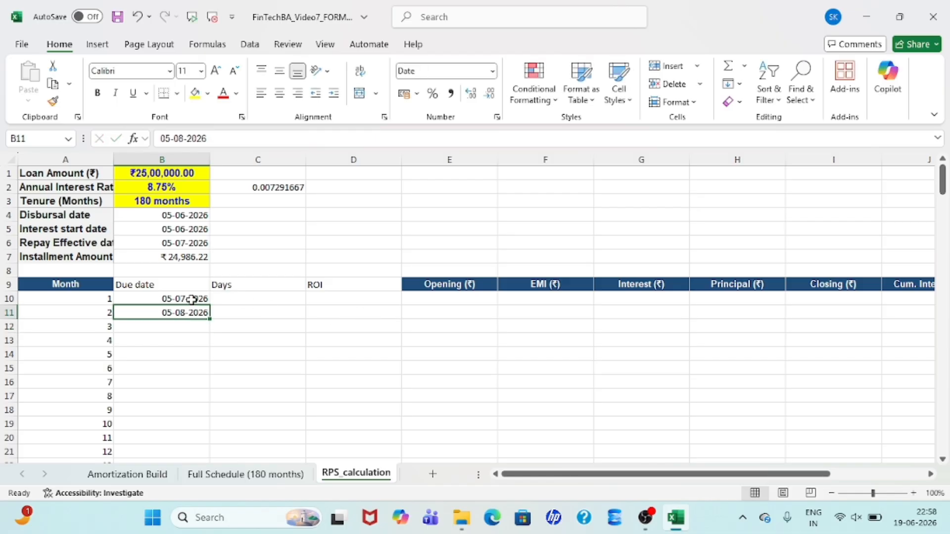
{"action": "left_click_drag", "start_coordinate": [191, 300], "coordinate": [206, 314]}
{"action": "double_click", "coordinate": [210, 321]}
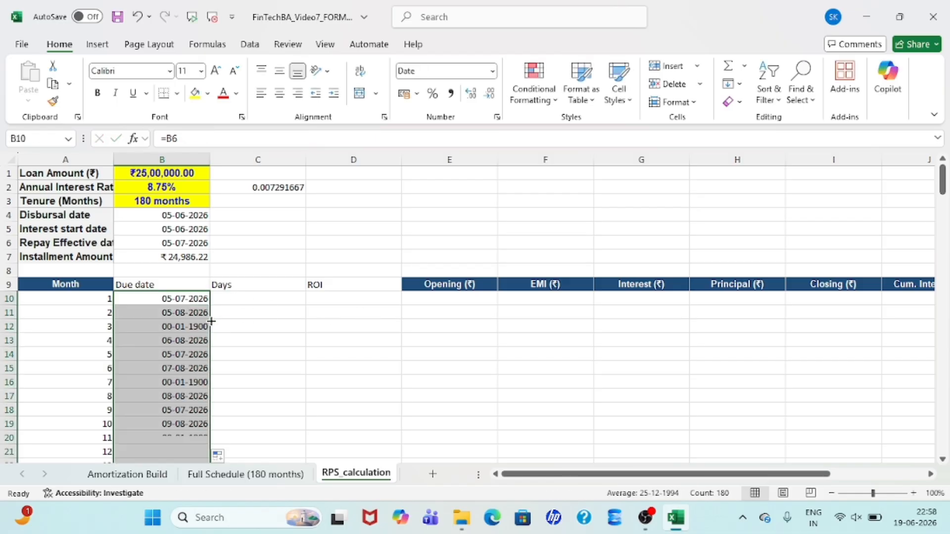
Copy the month 2 due date into B12 and change it to 05-09-2026
{"action": "left_click", "coordinate": [183, 328]}
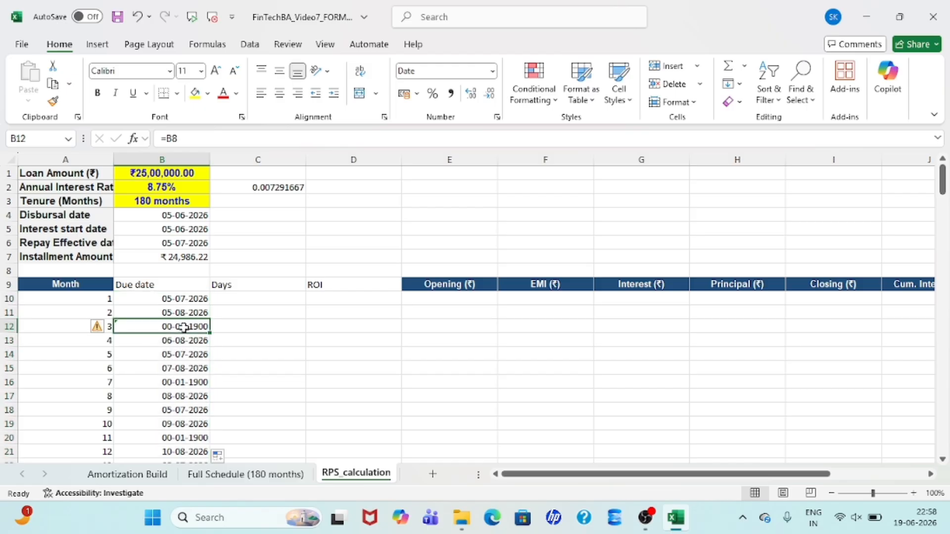
{"action": "key", "text": "Up"}
{"action": "key", "text": "ctrl+c"}
{"action": "key", "text": "Down"}
{"action": "key", "text": "ctrl+v"}
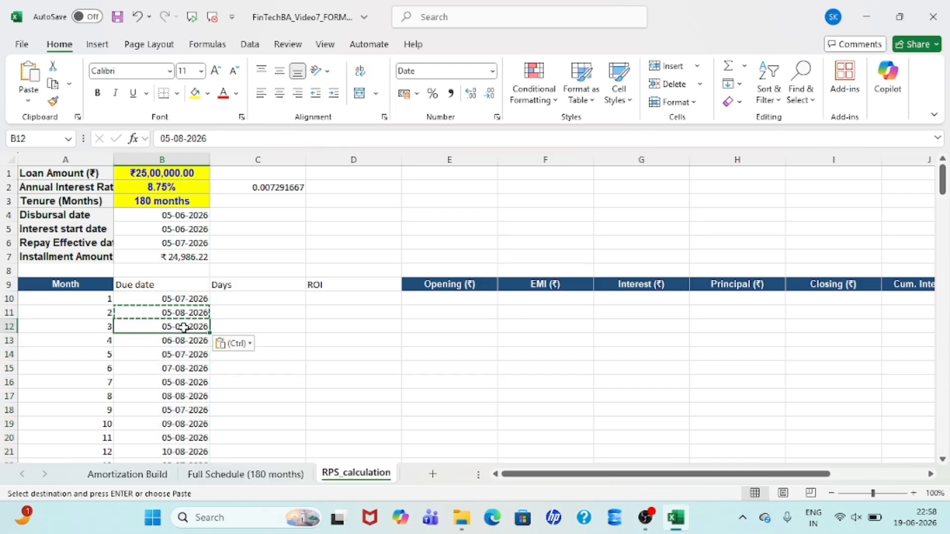
{"action": "left_click", "coordinate": [184, 138]}
{"action": "key", "text": "BackSpace"}
{"action": "type", "text": "9"}
{"action": "key", "text": "Return"}
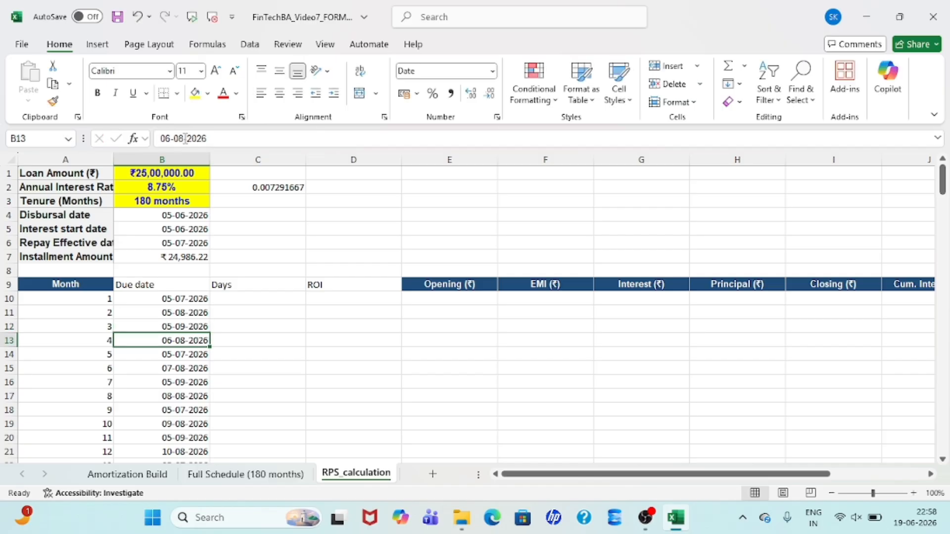
Try to fill the due dates down column B from the three dates in B10:B12, and clear the filled dates
{"action": "left_click_drag", "start_coordinate": [194, 300], "coordinate": [195, 323]}
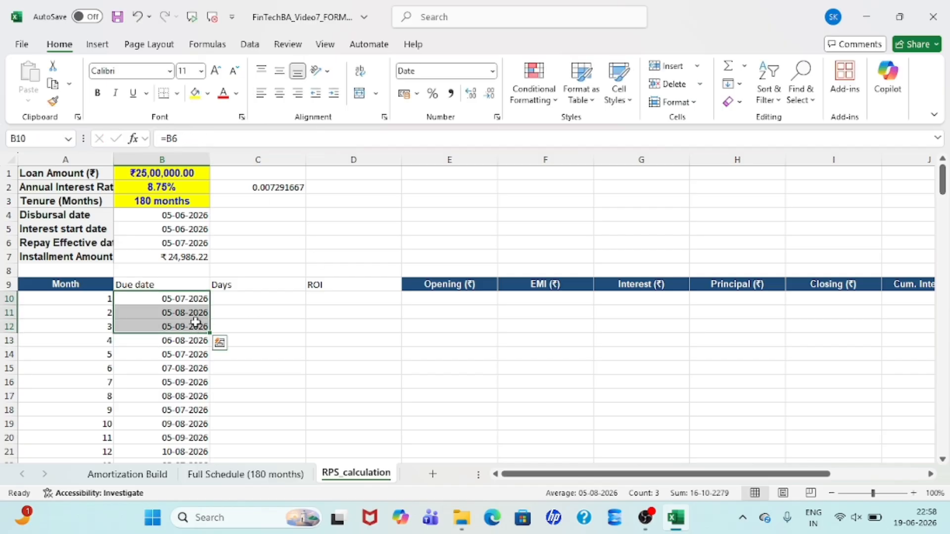
{"action": "double_click", "coordinate": [210, 334]}
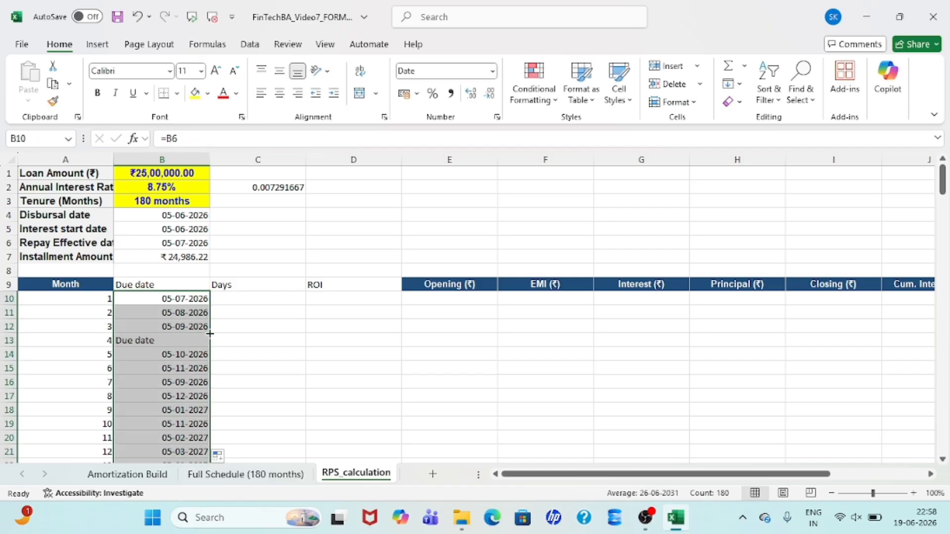
{"action": "left_click", "coordinate": [149, 345]}
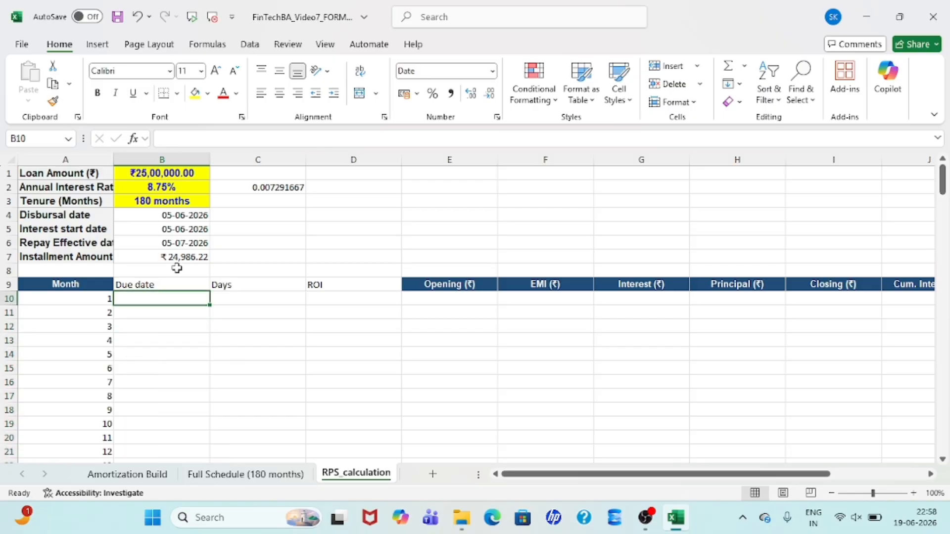
Enter 05-07-2026 as the month 1 due date in B10 and 05-08-2026 as the month 2 due date in B11
{"action": "type", "text": "05-07-2026"}
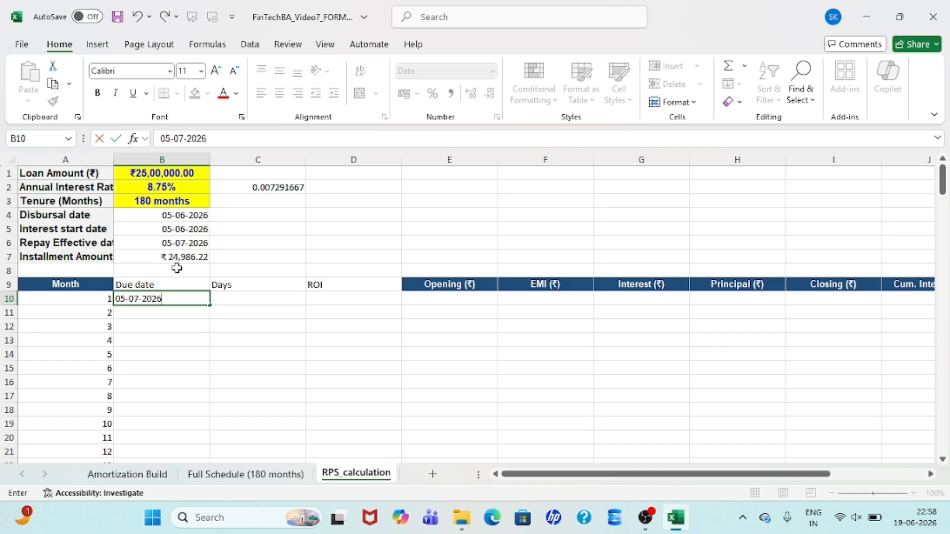
{"action": "key", "text": "Return"}
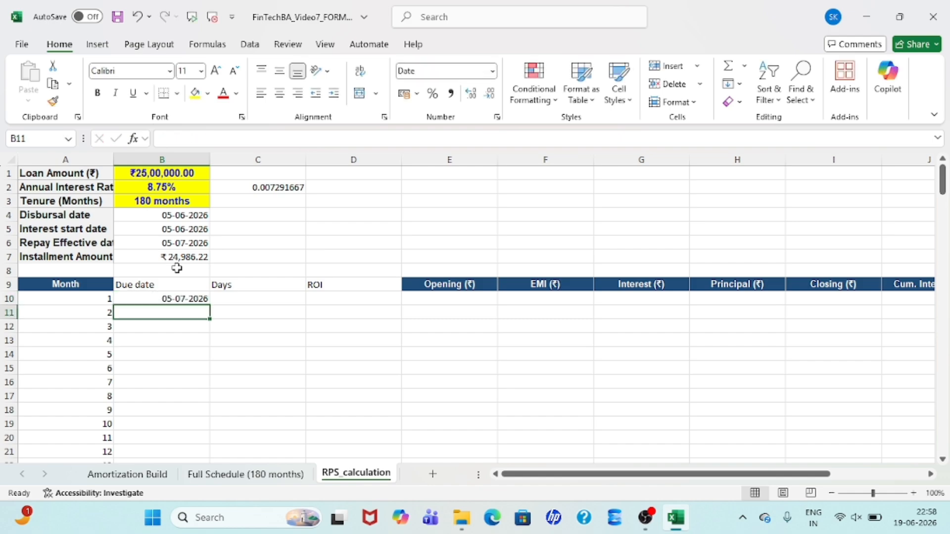
{"action": "type", "text": "05-08-2"}
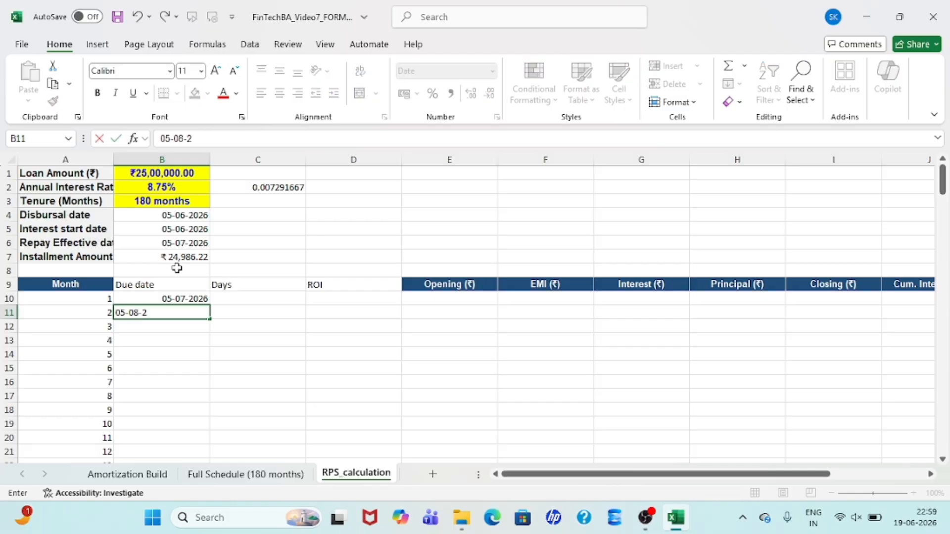
{"action": "type", "text": "026"}
{"action": "key", "text": "Return"}
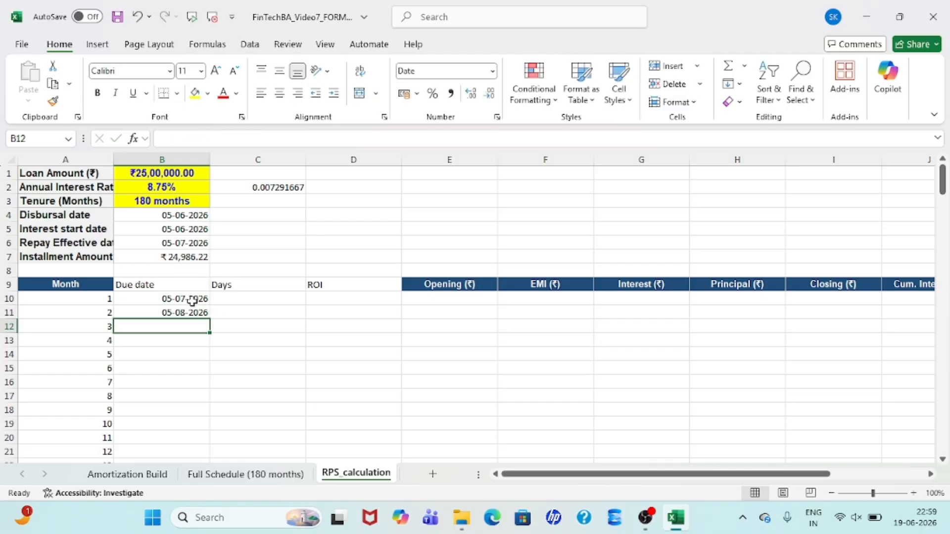
Fill the due dates down column B for all months from the two dates in B10:B11, and check the filled dates
{"action": "left_click_drag", "start_coordinate": [192, 300], "coordinate": [200, 311]}
{"action": "double_click", "coordinate": [210, 321]}
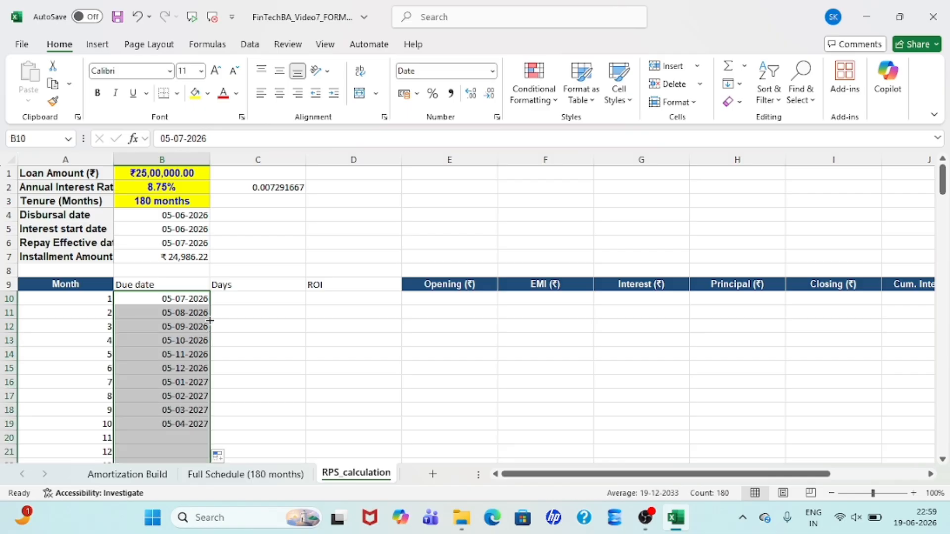
{"action": "scroll", "coordinate": [191, 377], "scroll_direction": "down", "scroll_amount": 20}
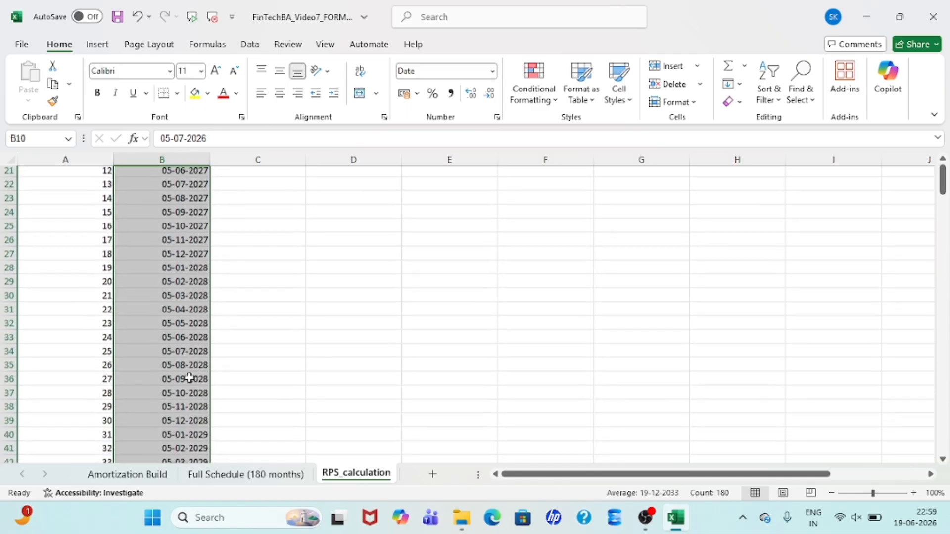
{"action": "scroll", "coordinate": [207, 356], "scroll_direction": "up", "scroll_amount": 20}
Calculate the month 1 days in C10 from the interest start date to the first due date with =DAYS360(B5,B10)
{"action": "left_click", "coordinate": [253, 299]}
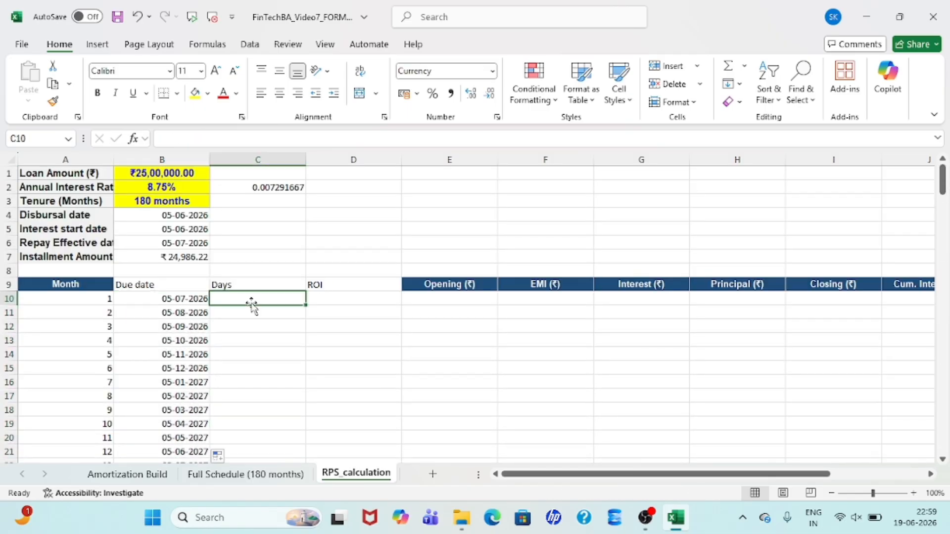
{"action": "type", "text": "=days"}
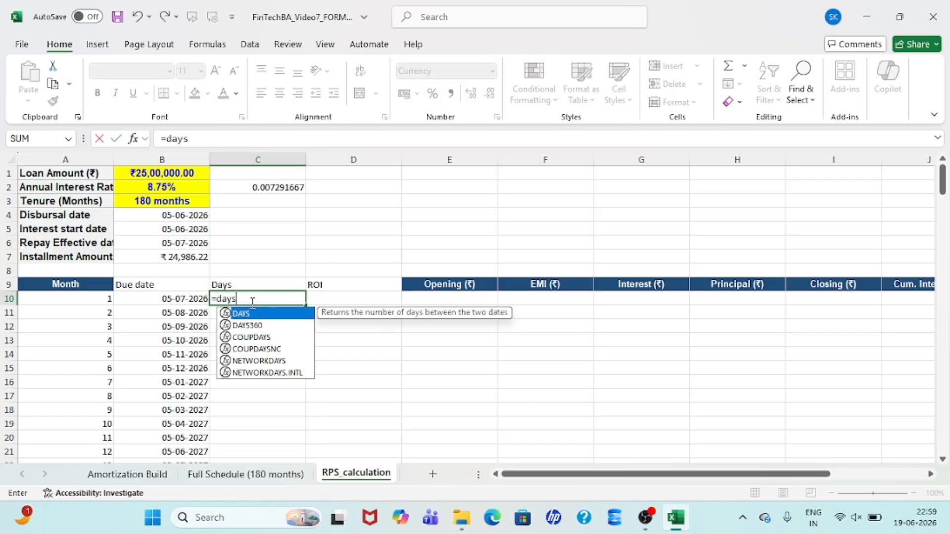
{"action": "key", "text": "Down"}
{"action": "key", "text": "Tab"}
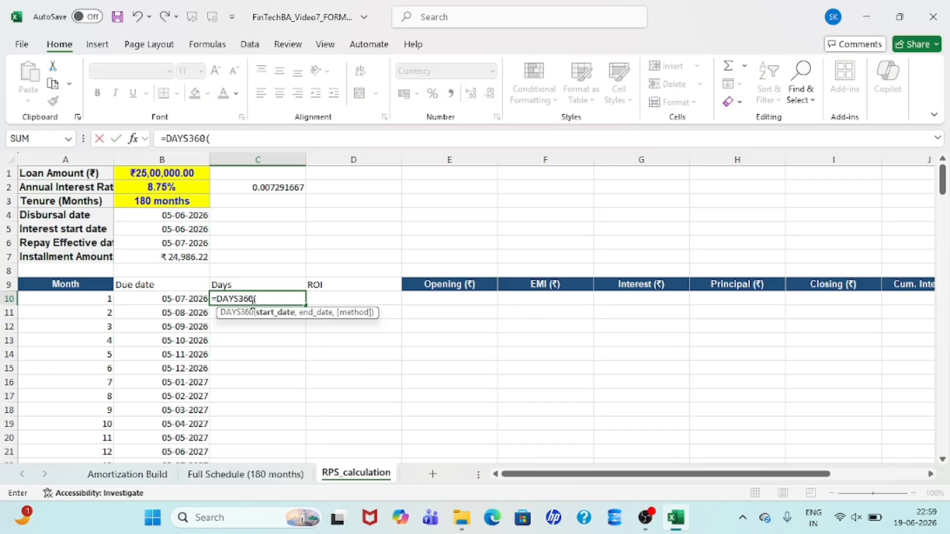
{"action": "key", "text": "Left"}
{"action": "key", "text": "Left"}
{"action": "key", "text": "Up"}
{"action": "key", "text": "Up"}
{"action": "key", "text": "Up"}
{"action": "key", "text": "Up"}
{"action": "key", "text": "Up"}
{"action": "key", "text": "Right"}
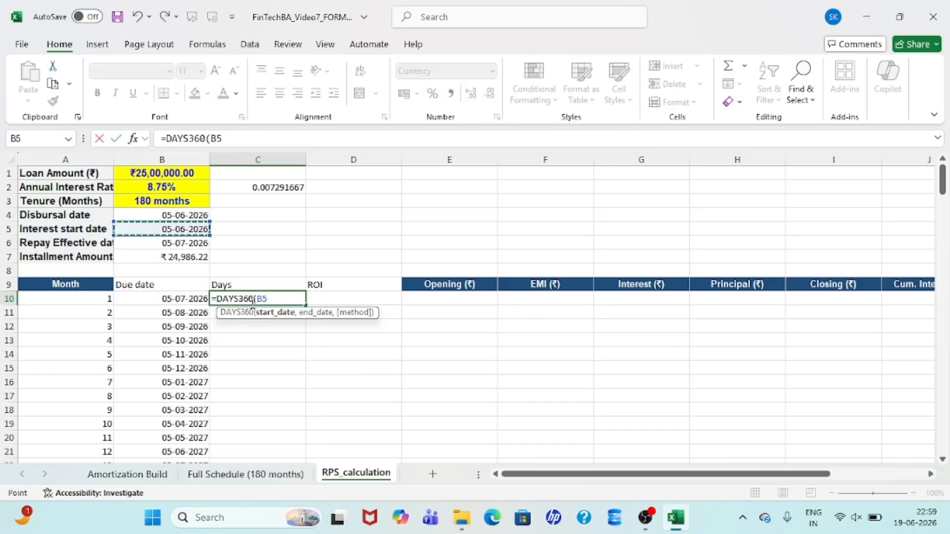
{"action": "type", "text": ","}
{"action": "key", "text": "Left"}
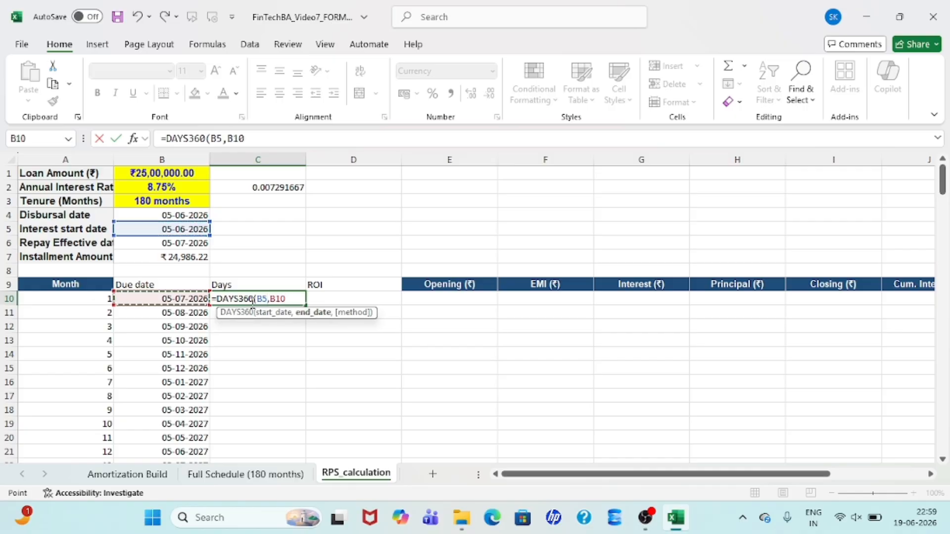
{"action": "type", "text": ")"}
{"action": "key", "text": "ctrl+Return"}
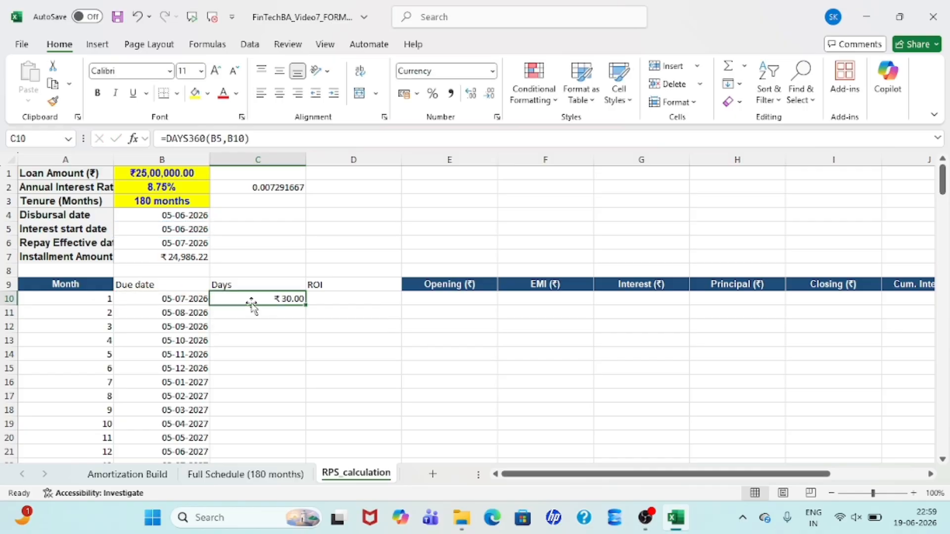
Change the number format of the month 1 days in C10 from currency to Number and finally to Text
{"action": "left_click", "coordinate": [491, 72]}
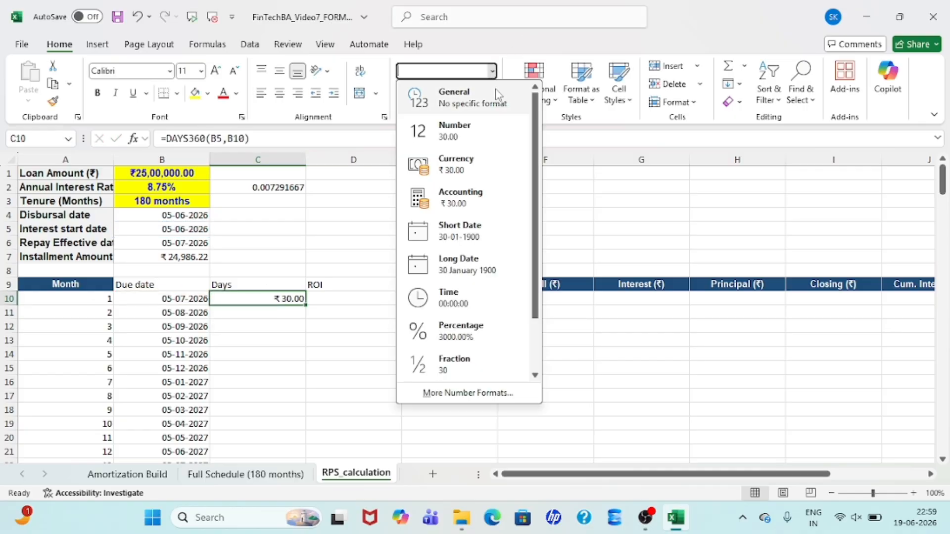
{"action": "left_click", "coordinate": [459, 132]}
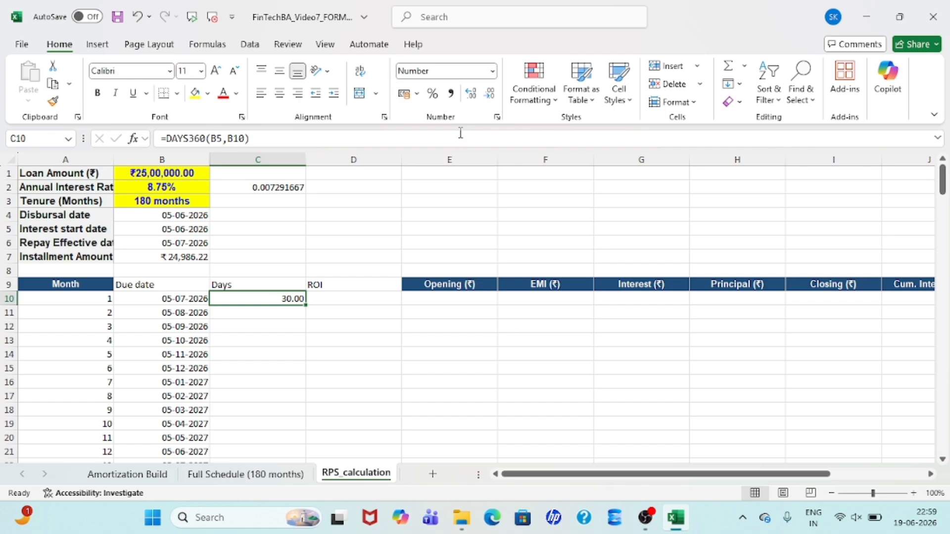
{"action": "left_click", "coordinate": [493, 71]}
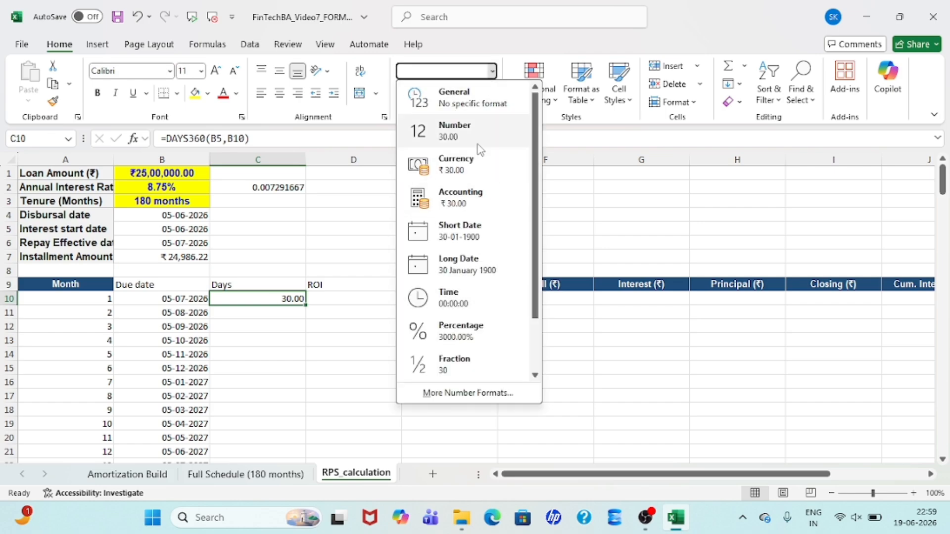
Calculate the month 2 days in C11 between the first two due dates with =DAYS360(B10,B11)
{"action": "left_click", "coordinate": [259, 313]}
{"action": "type", "text": "="}
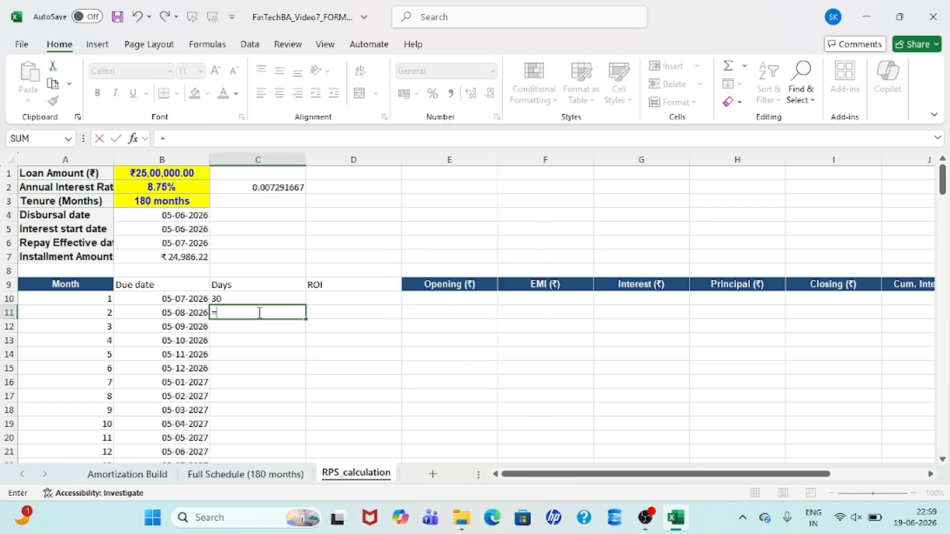
{"action": "type", "text": "days"}
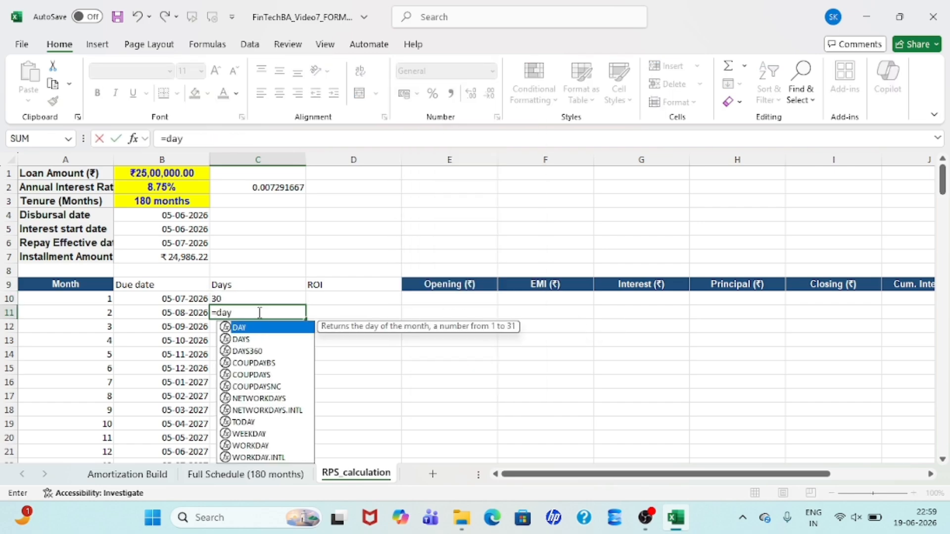
{"action": "key", "text": "Down"}
{"action": "key", "text": "Tab"}
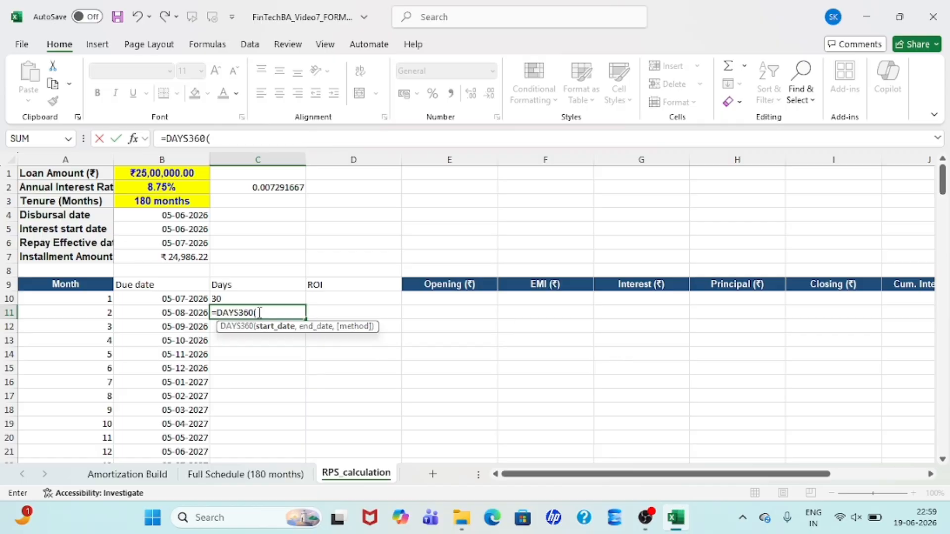
{"action": "key", "text": "Left"}
{"action": "key", "text": "Left"}
{"action": "key", "text": "Up"}
{"action": "key", "text": "Right"}
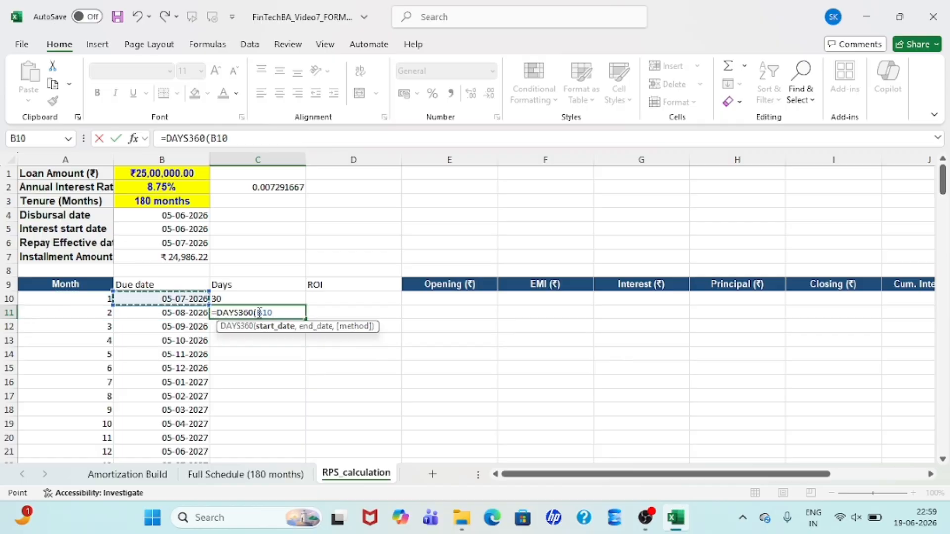
{"action": "type", "text": ","}
{"action": "key", "text": "Left"}
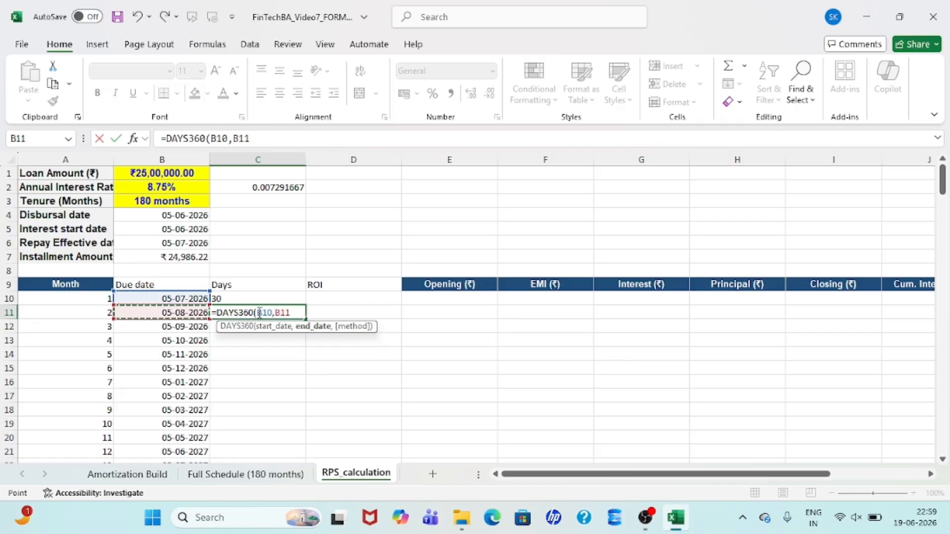
{"action": "key", "text": "Return"}
Copy the cell format of C10 onto C11 and try to fill the days formulas down from C10:C11
{"action": "left_click", "coordinate": [256, 312]}
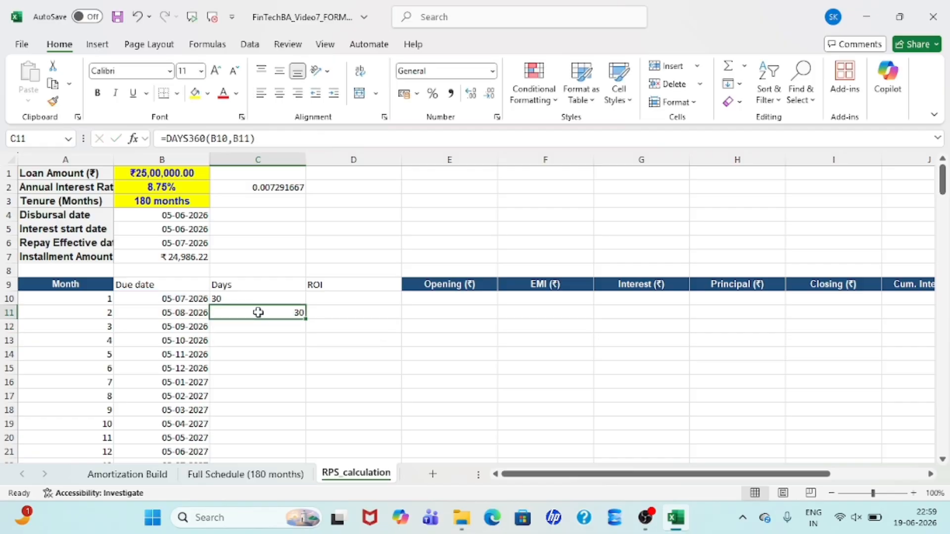
{"action": "left_click", "coordinate": [268, 299]}
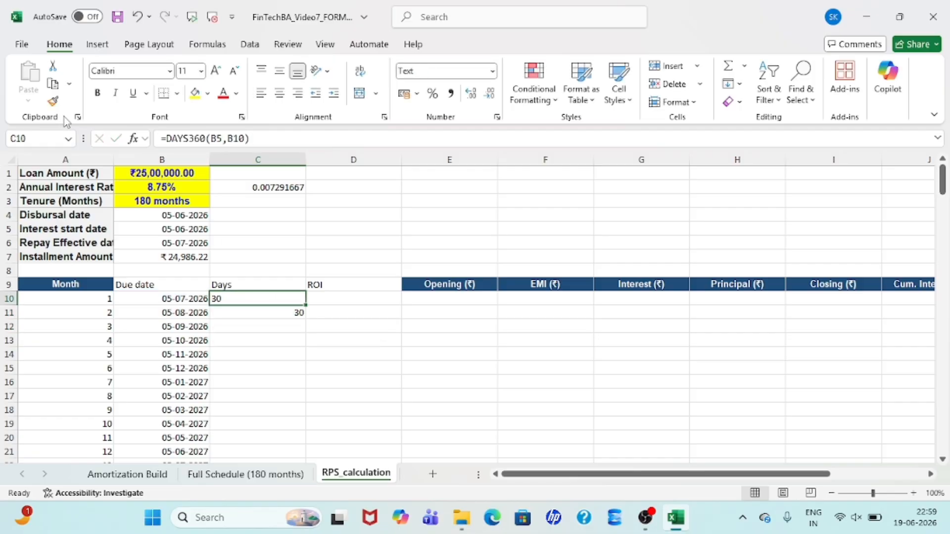
{"action": "left_click", "coordinate": [53, 101]}
{"action": "left_click", "coordinate": [256, 309]}
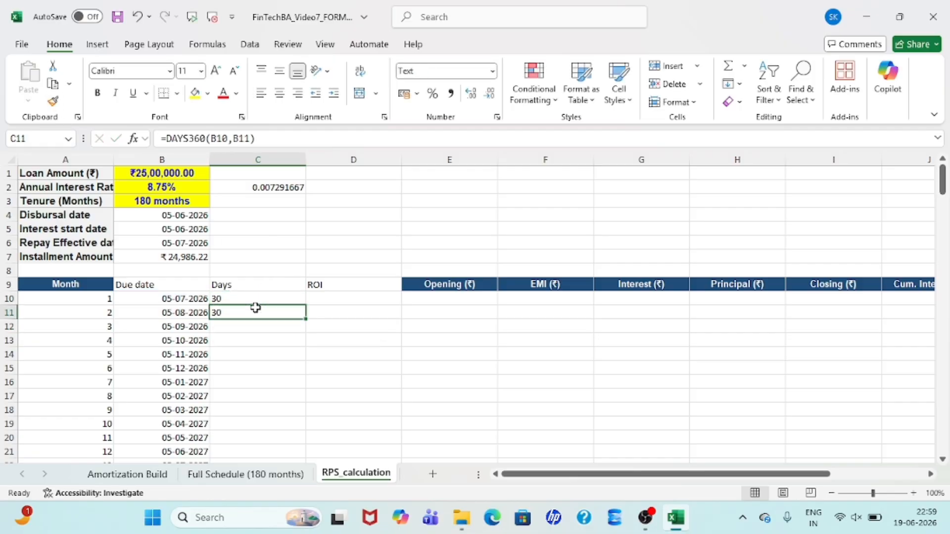
{"action": "left_click_drag", "start_coordinate": [244, 298], "coordinate": [263, 313]}
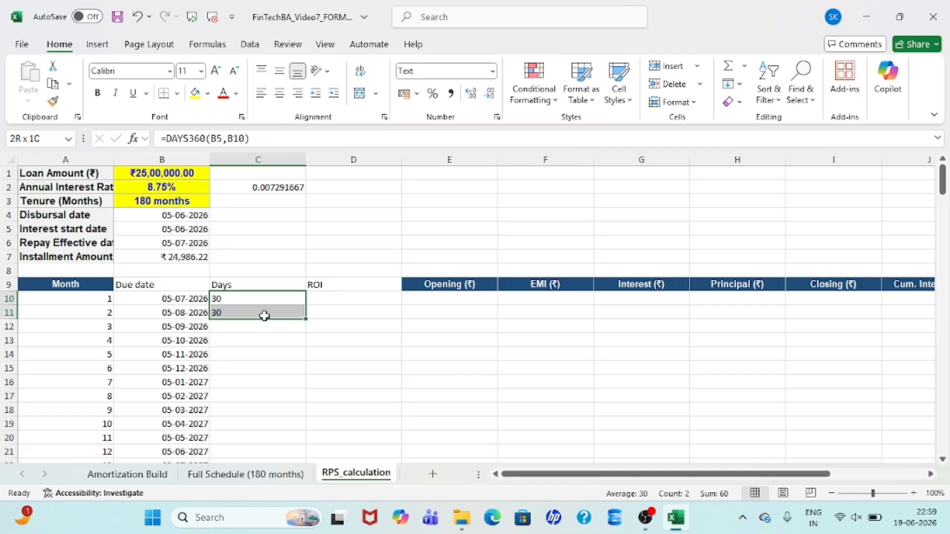
{"action": "double_click", "coordinate": [306, 320]}
Copy the C11 days formula into C12 and fill the Days column down from C11:C12
{"action": "left_click", "coordinate": [263, 313]}
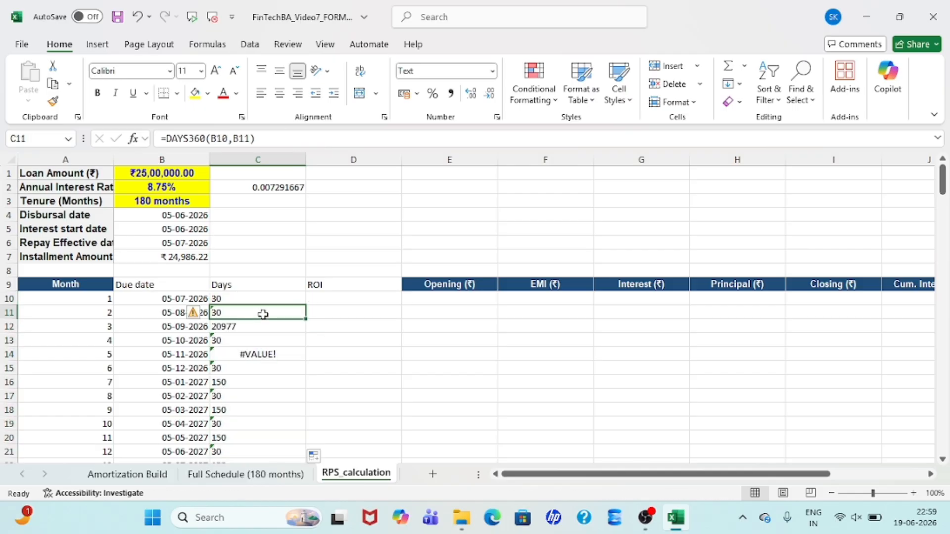
{"action": "key", "text": "ctrl+c"}
{"action": "key", "text": "Down"}
{"action": "key", "text": "ctrl+v"}
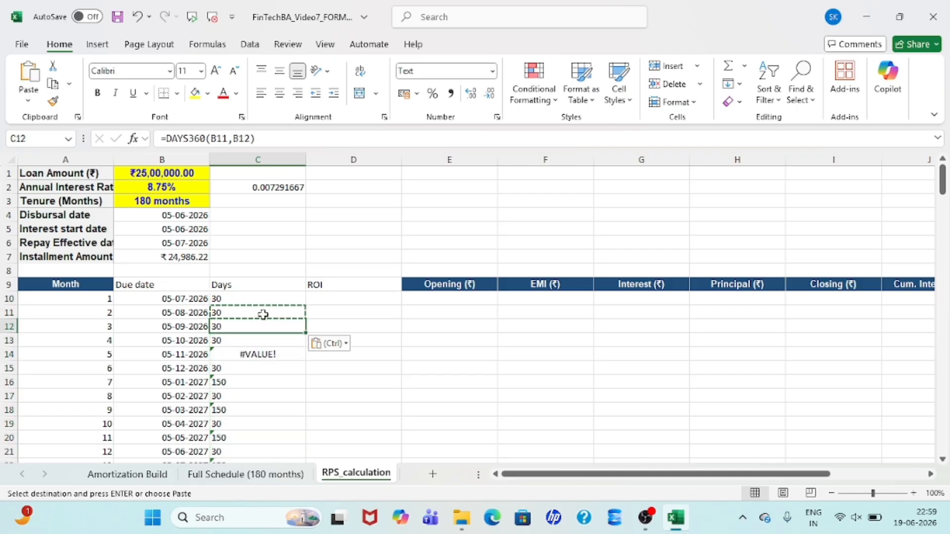
{"action": "left_click_drag", "start_coordinate": [278, 314], "coordinate": [290, 322]}
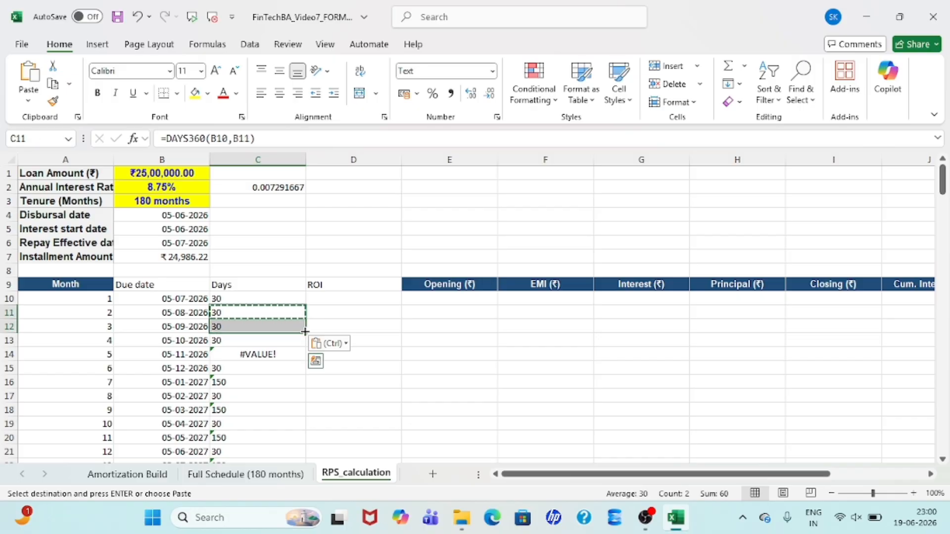
{"action": "double_click", "coordinate": [305, 333]}
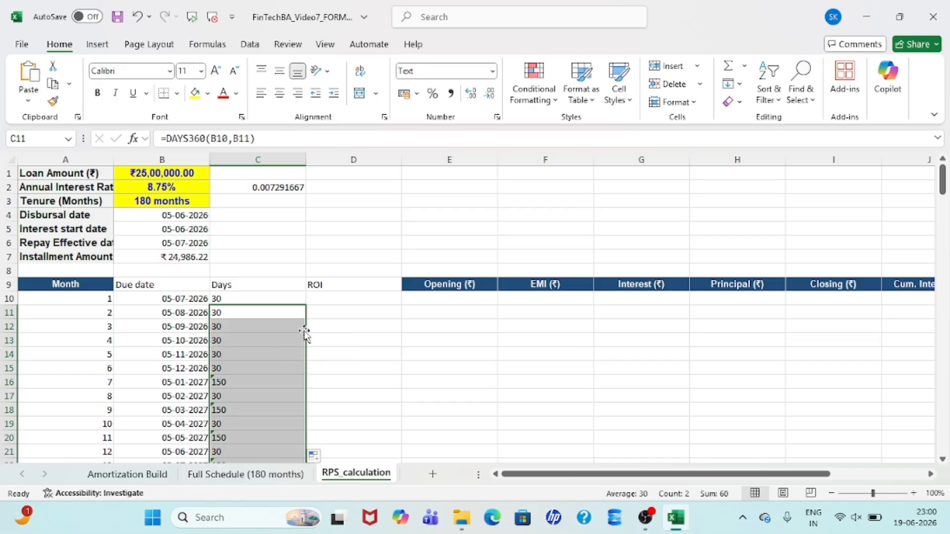
Link the month 1 ROI in D10 to the annual interest rate with =B$2 and fill it down the ROI column
{"action": "left_click", "coordinate": [339, 298]}
{"action": "type", "text": "="}
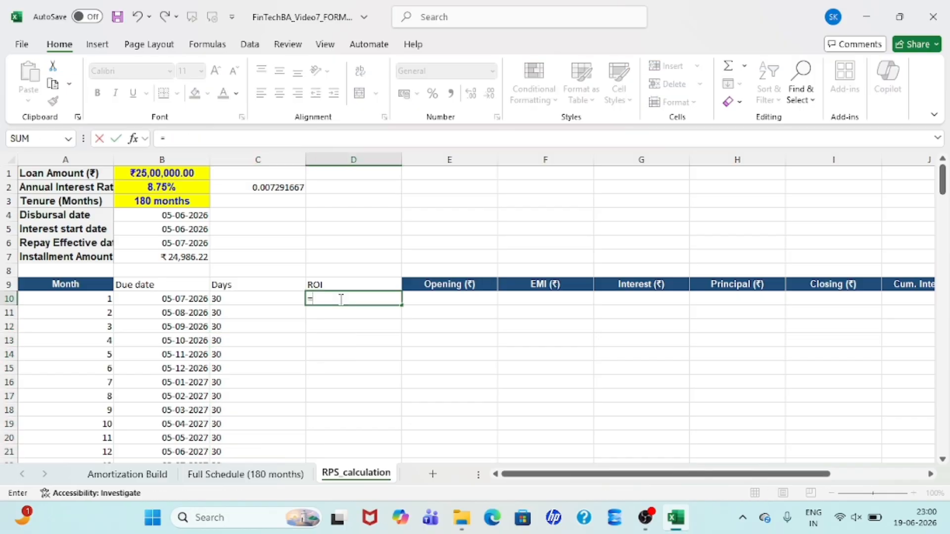
{"action": "left_click", "coordinate": [174, 184]}
{"action": "key", "text": "Return"}
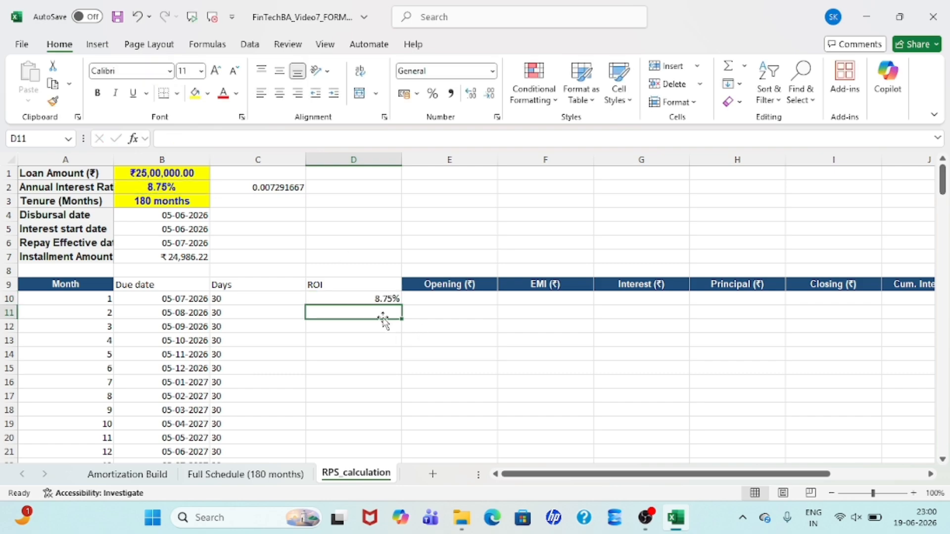
{"action": "left_click", "coordinate": [354, 298]}
{"action": "left_click", "coordinate": [173, 139]}
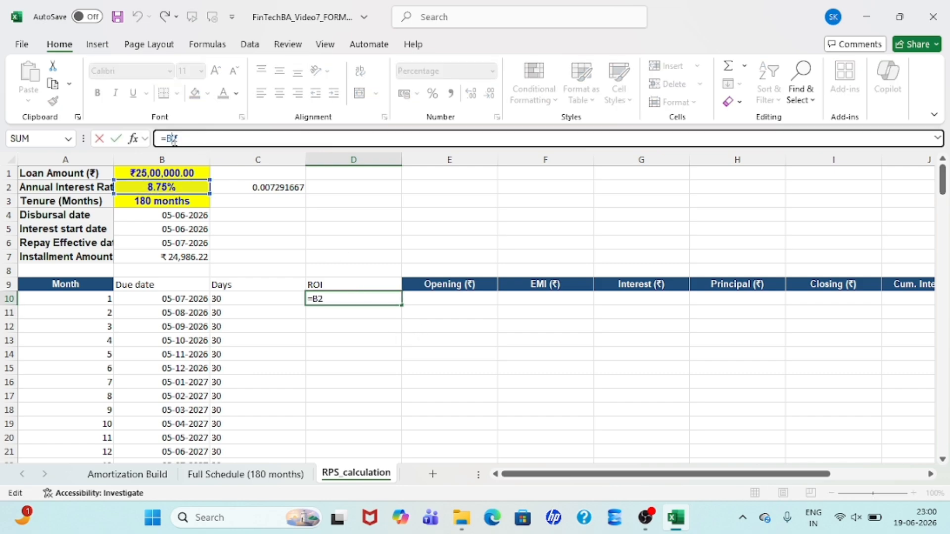
{"action": "type", "text": "$"}
{"action": "key", "text": "Return"}
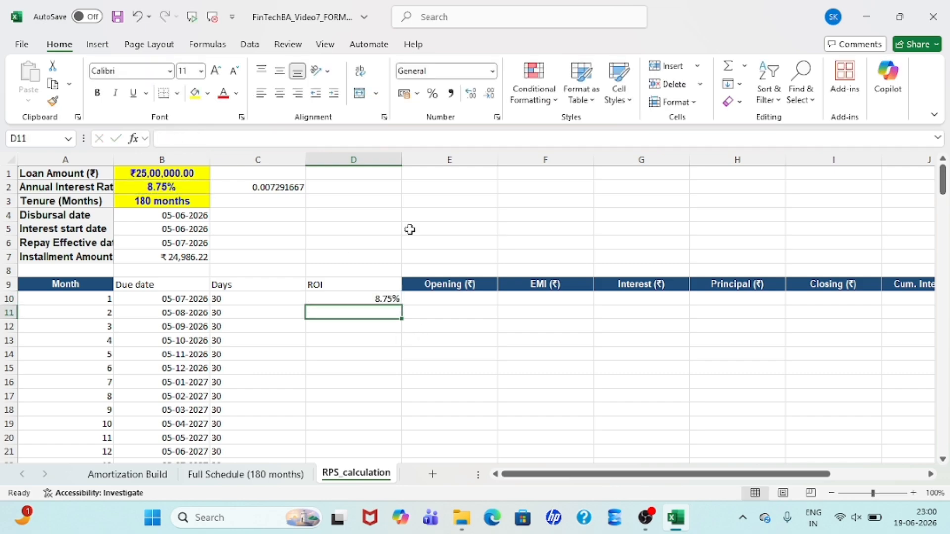
{"action": "left_click", "coordinate": [385, 300]}
{"action": "double_click", "coordinate": [402, 305]}
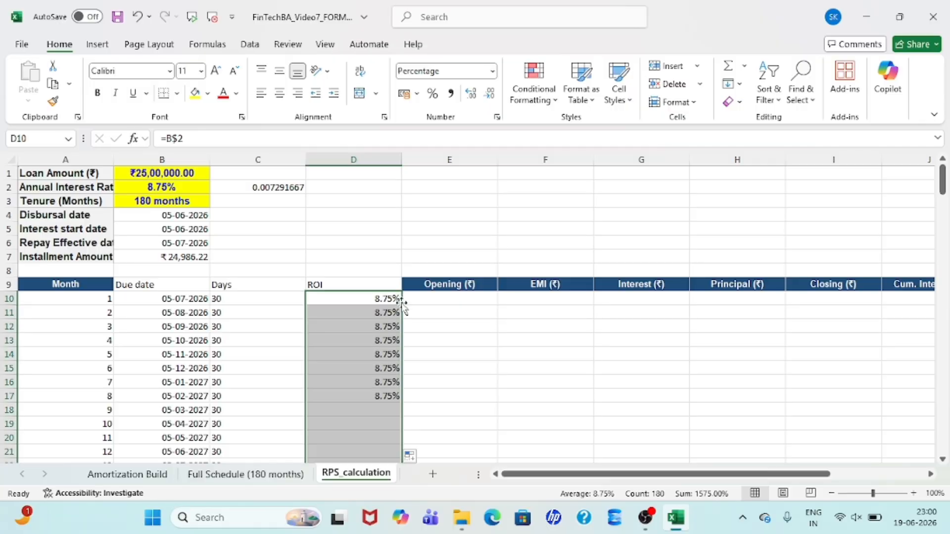
Autofit the widths of the Days and ROI columns
{"action": "double_click", "coordinate": [301, 158]}
Link the month 1 opening balance in E10 to the loan amount with =B1
{"action": "left_click", "coordinate": [334, 298]}
{"action": "type", "text": "="}
{"action": "key", "text": "Up"}
{"action": "key", "text": "Up"}
{"action": "key", "text": "Up"}
{"action": "key", "text": "Up"}
{"action": "key", "text": "Up"}
{"action": "key", "text": "Up"}
{"action": "key", "text": "Up"}
{"action": "key", "text": "Up"}
{"action": "key", "text": "Up"}
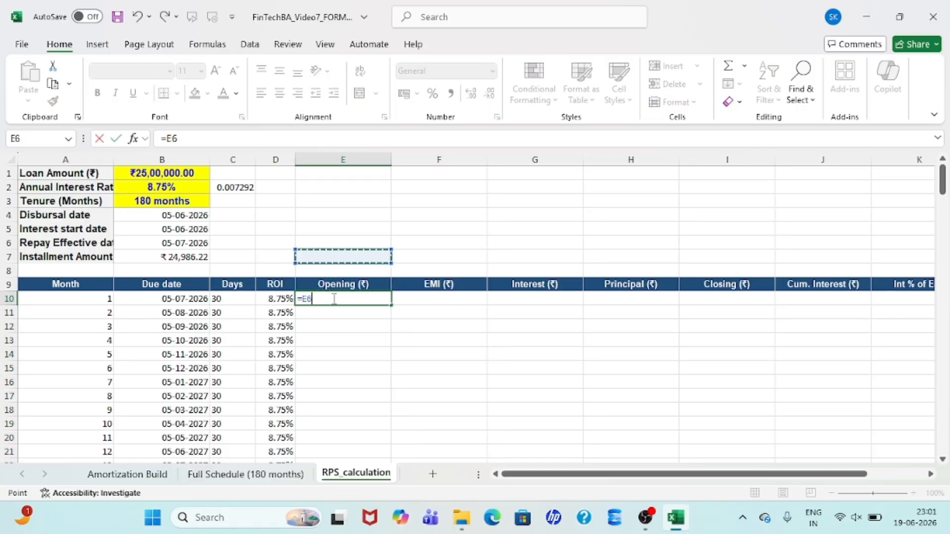
{"action": "key", "text": "Left"}
{"action": "key", "text": "Left"}
{"action": "key", "text": "Left"}
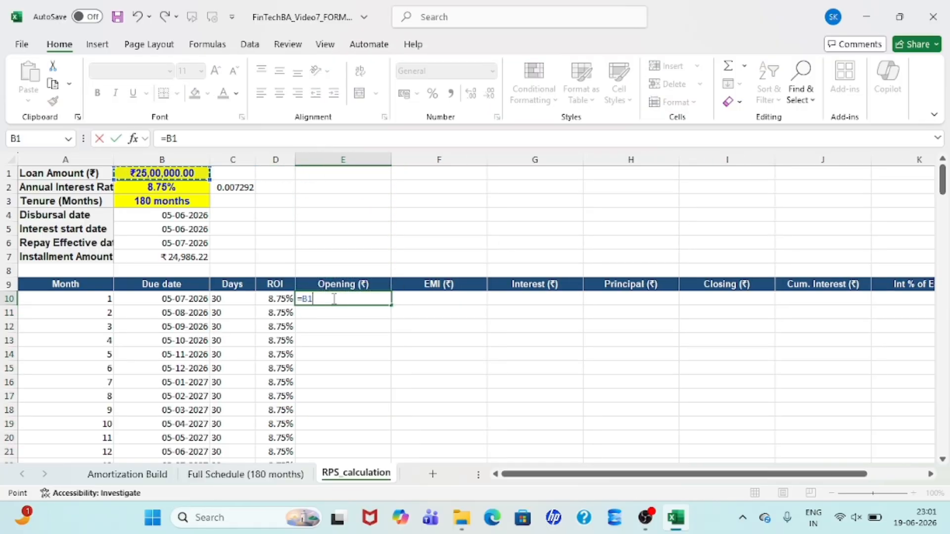
{"action": "key", "text": "Return"}
Link the month 1 EMI in F10 to the installment amount with =B7
{"action": "left_click", "coordinate": [333, 299]}
{"action": "key", "text": "Right"}
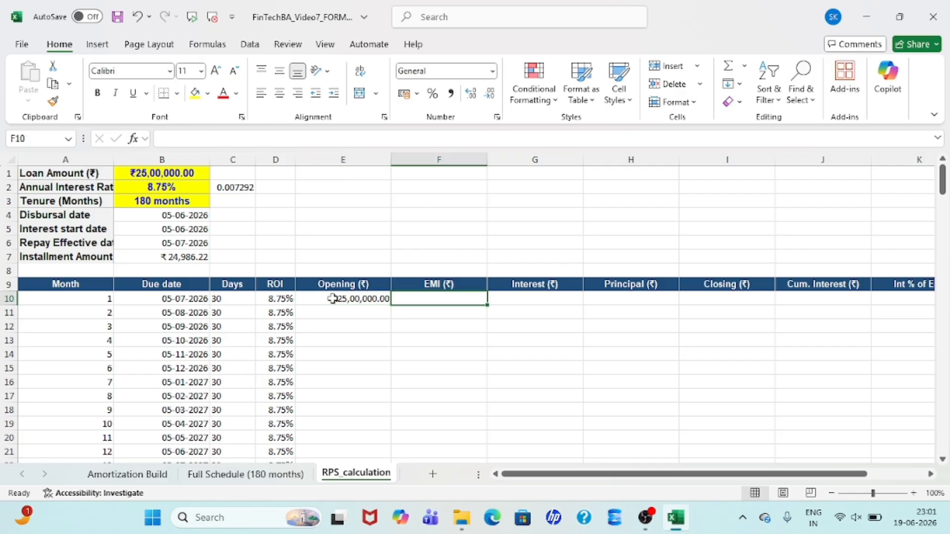
{"action": "type", "text": "="}
{"action": "key", "text": "Up"}
{"action": "key", "text": "Up"}
{"action": "key", "text": "Up"}
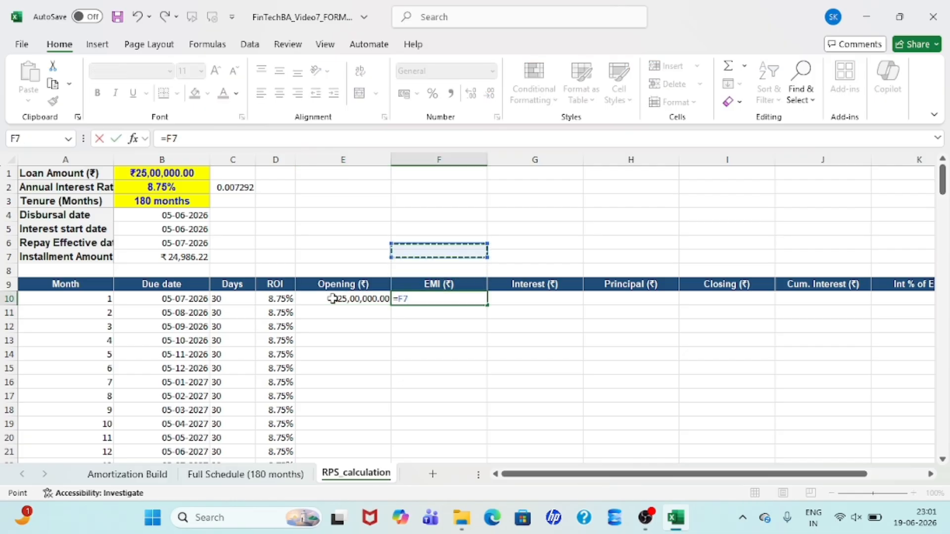
{"action": "key", "text": "Left"}
{"action": "key", "text": "Left"}
{"action": "key", "text": "Left"}
{"action": "key", "text": "Left"}
{"action": "key", "text": "Up"}
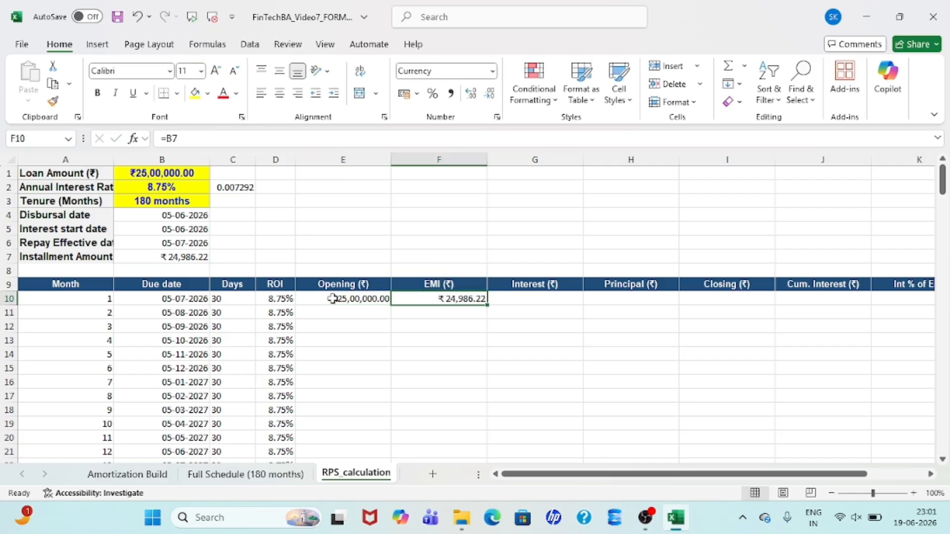
Calculate the month 1 interest in G10 from opening balance, ROI and days with =E10*D10*C10/360
{"action": "key", "text": "Right"}
{"action": "type", "text": "="}
{"action": "key", "text": "Left"}
{"action": "key", "text": "Left"}
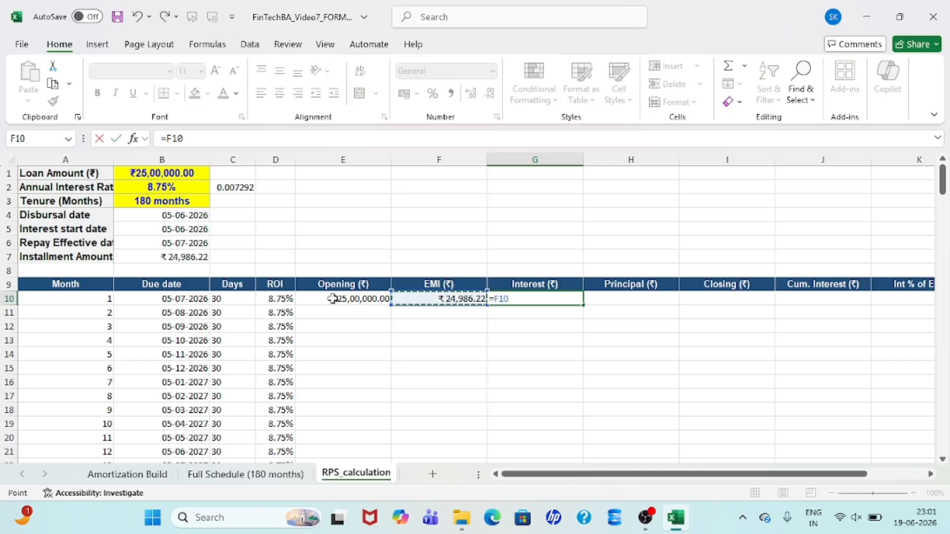
{"action": "type", "text": "*"}
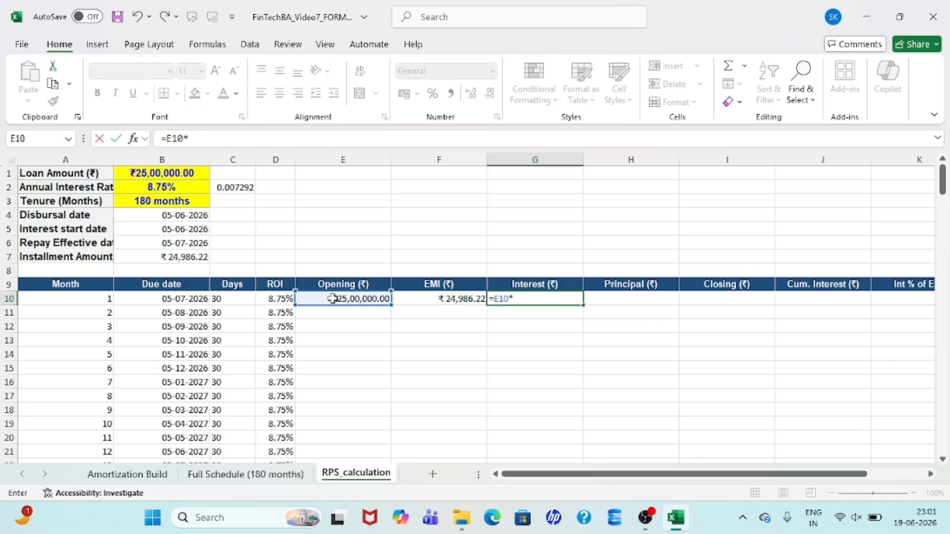
{"action": "key", "text": "Left"}
{"action": "key", "text": "Left"}
{"action": "key", "text": "Left"}
{"action": "key", "text": "Left"}
{"action": "key", "text": "Right"}
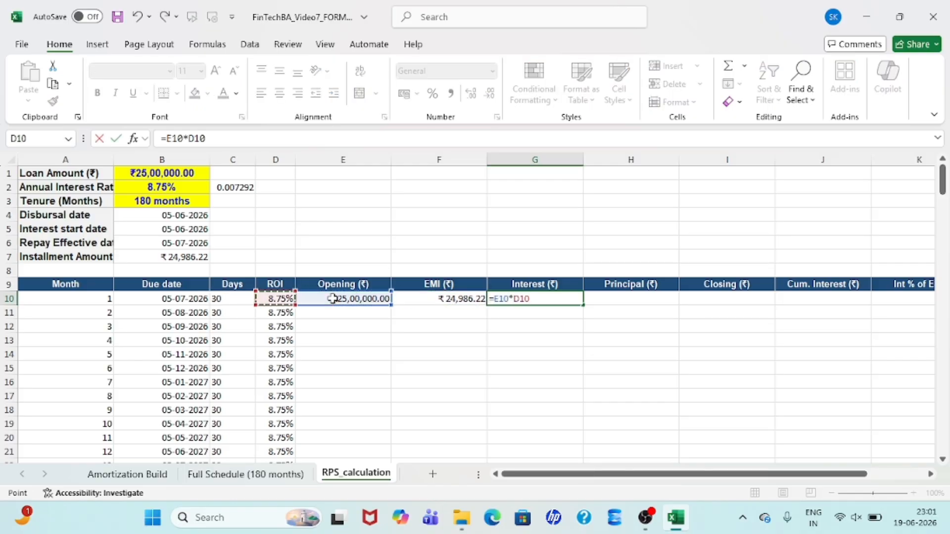
{"action": "type", "text": "*"}
{"action": "key", "text": "Left"}
{"action": "key", "text": "Left"}
{"action": "key", "text": "Left"}
{"action": "key", "text": "Left"}
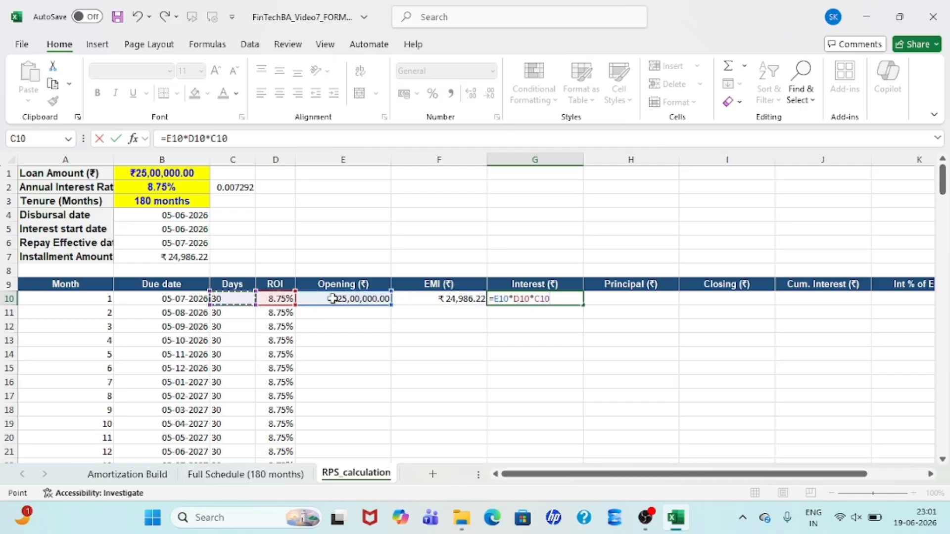
{"action": "type", "text": "/360"}
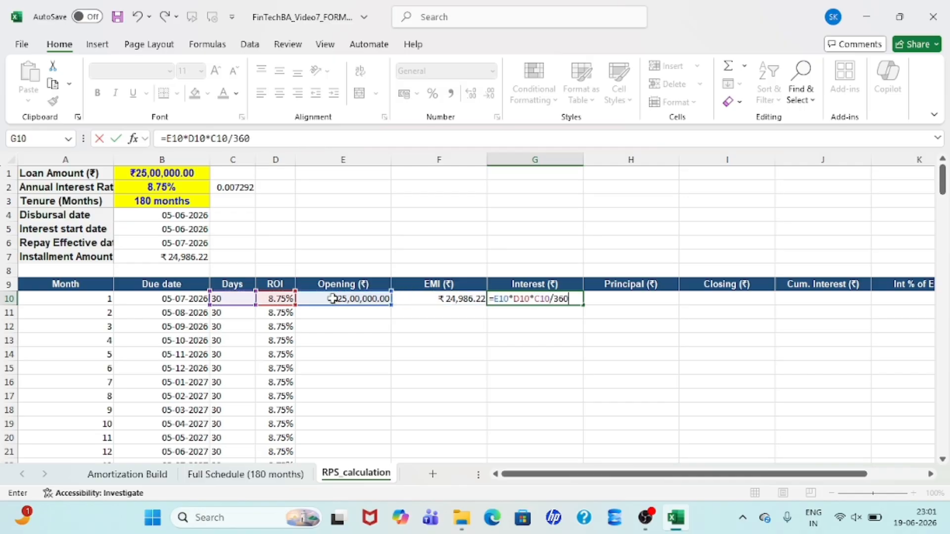
{"action": "key", "text": "Return"}
{"action": "key", "text": "Up"}
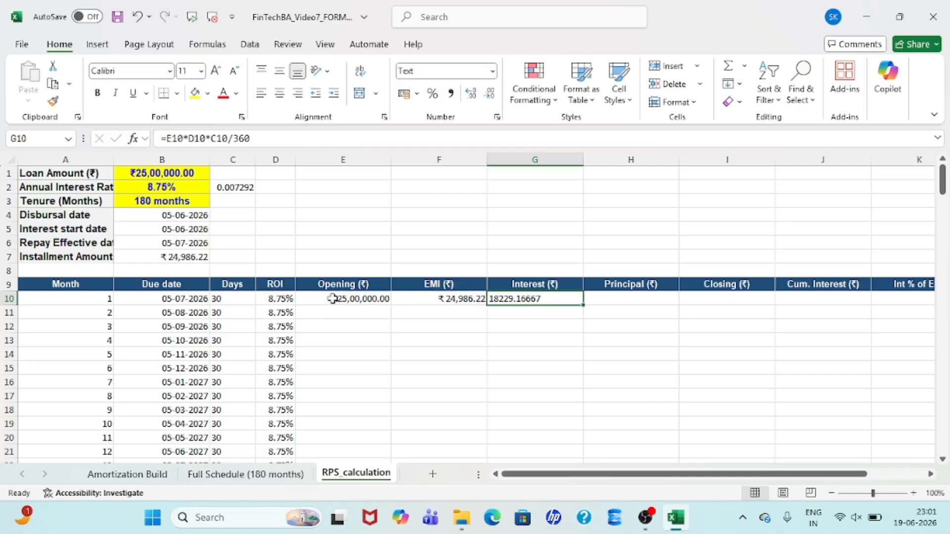
Calculate the month 1 principal in H10 as EMI minus interest with =F10-G10
{"action": "key", "text": "Right"}
{"action": "type", "text": "="}
{"action": "key", "text": "Left"}
{"action": "key", "text": "Left"}
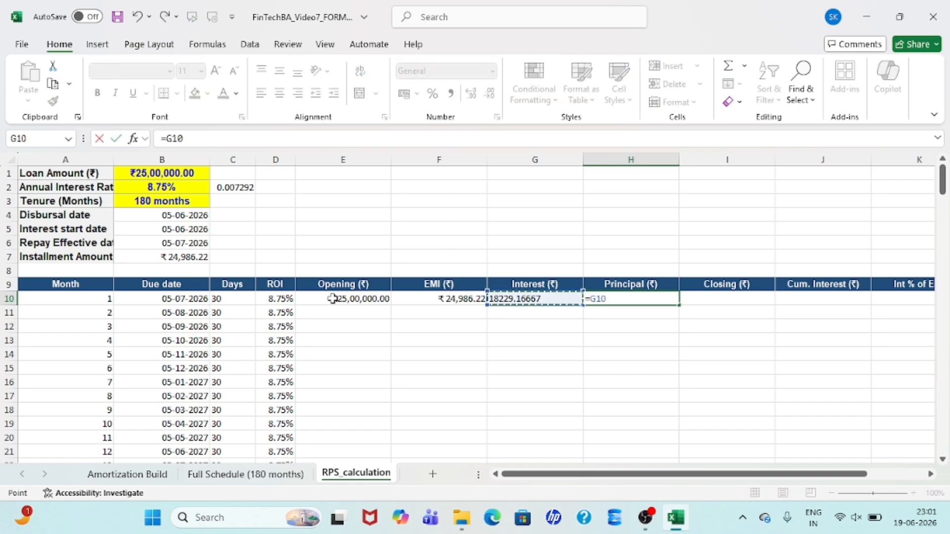
{"action": "type", "text": "-"}
{"action": "key", "text": "Left"}
{"action": "key", "text": "Return"}
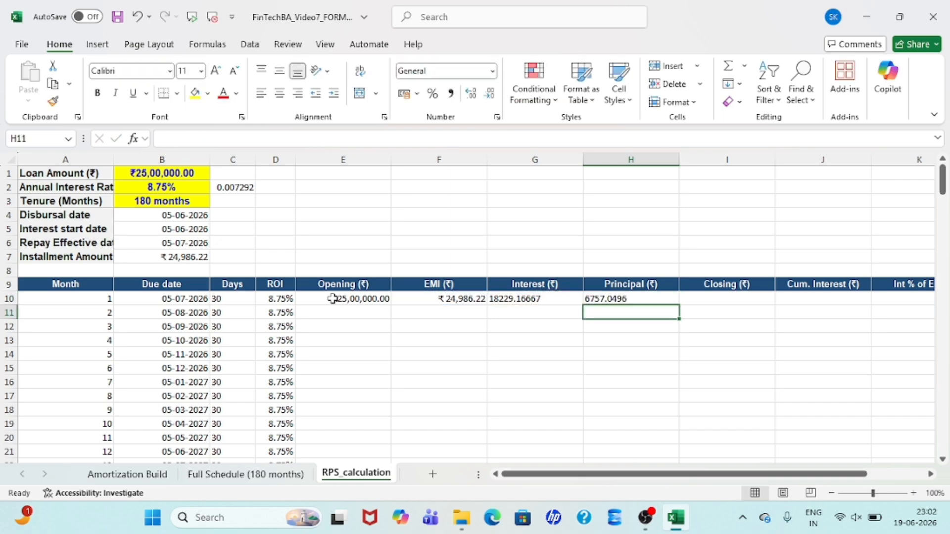
Calculate the month 1 closing balance in I10 as opening minus principal with =E10-H10
{"action": "key", "text": "Up"}
{"action": "key", "text": "Right"}
{"action": "type", "text": "="}
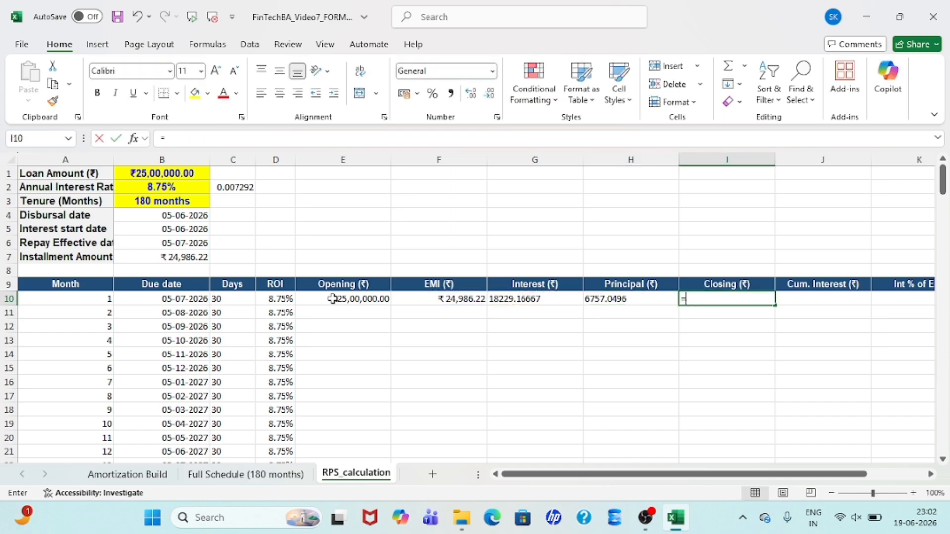
{"action": "key", "text": "Left"}
{"action": "key", "text": "Left"}
{"action": "key", "text": "Left"}
{"action": "key", "text": "Left"}
{"action": "type", "text": "-"}
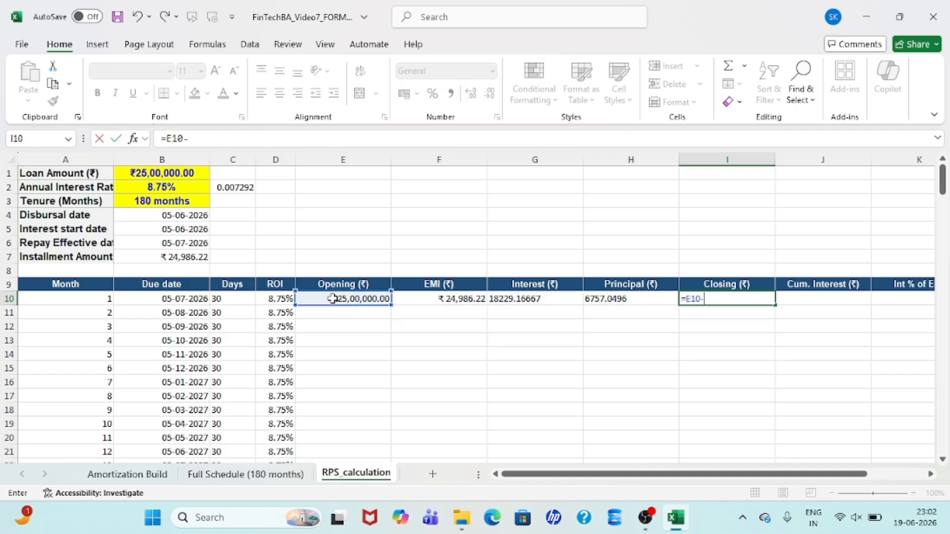
{"action": "key", "text": "Left"}
{"action": "key", "text": "Return"}
{"action": "key", "text": "Up"}
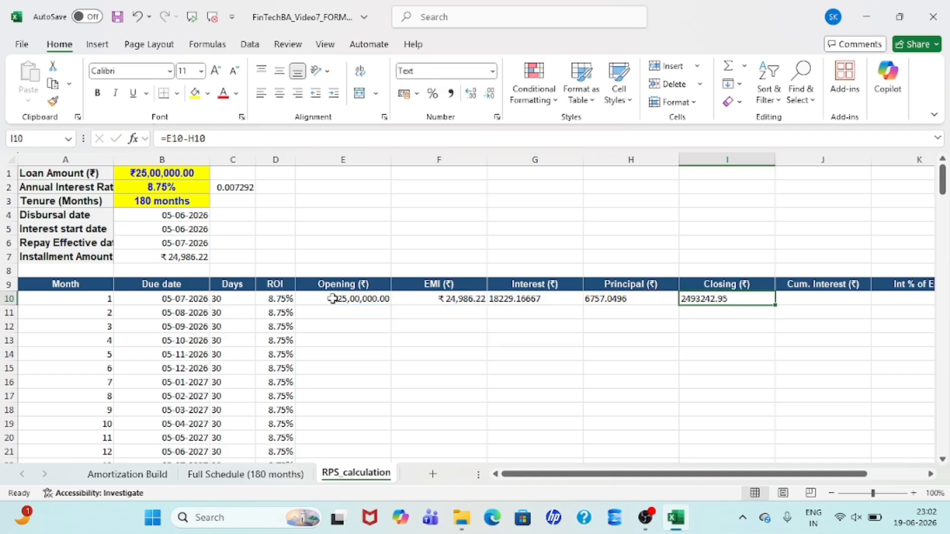
Link the month 2 opening balance in E11 to the month 1 closing balance with =I10
{"action": "key", "text": "Down"}
{"action": "key", "text": "Left"}
{"action": "key", "text": "Left"}
{"action": "key", "text": "Left"}
{"action": "key", "text": "Left"}
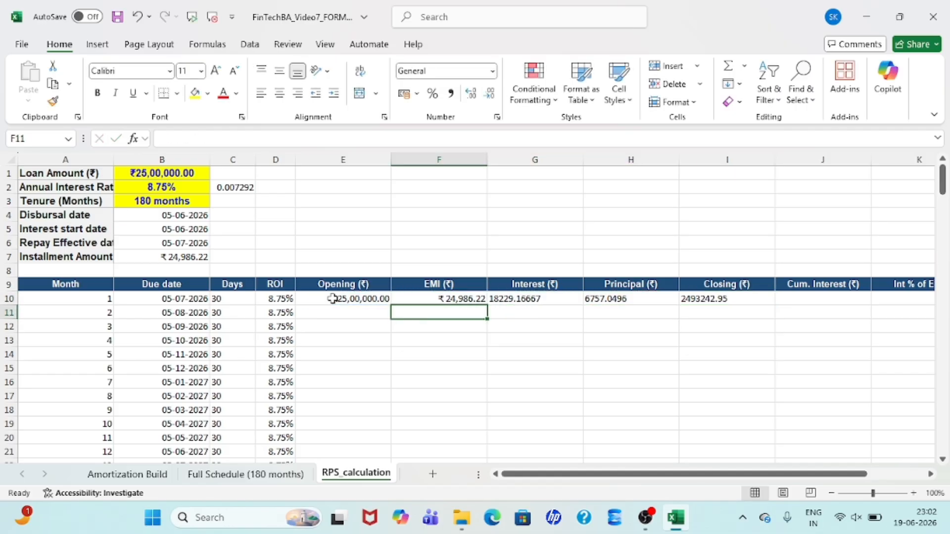
{"action": "type", "text": "="}
{"action": "key", "text": "Right"}
{"action": "key", "text": "Right"}
{"action": "key", "text": "Right"}
{"action": "key", "text": "Right"}
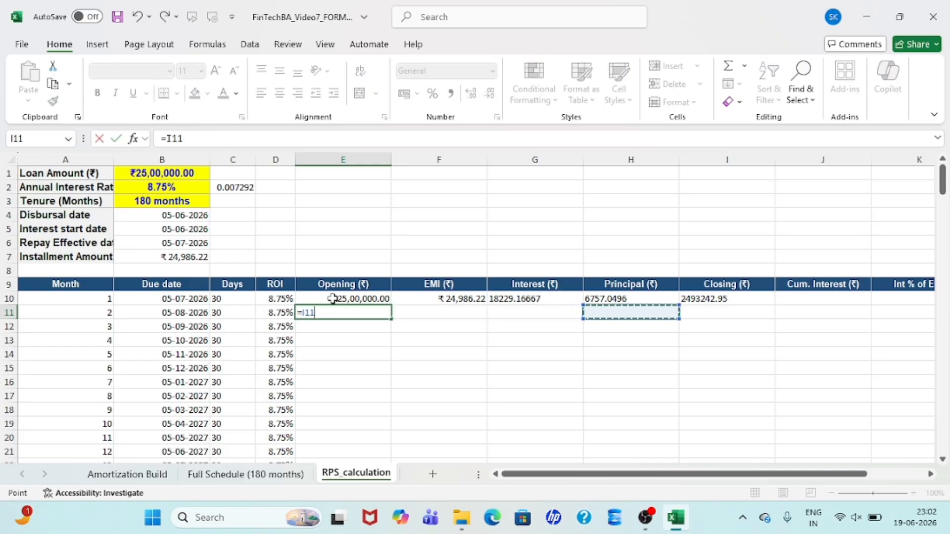
{"action": "key", "text": "Up"}
{"action": "key", "text": "Return"}
{"action": "key", "text": "Up"}
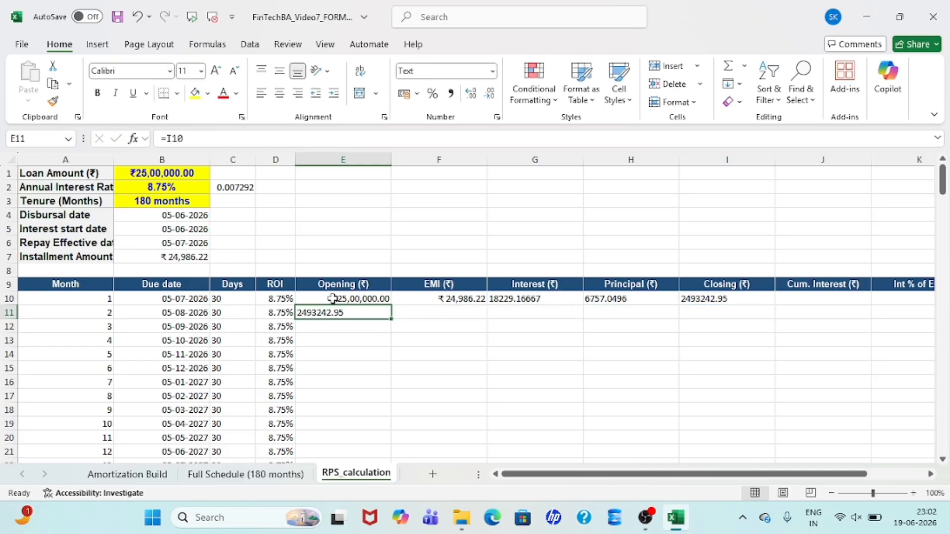
Lock the row of the installment reference in the month 1 EMI formula in F10, making it =B$7
{"action": "key", "text": "Right"}
{"action": "key", "text": "Up"}
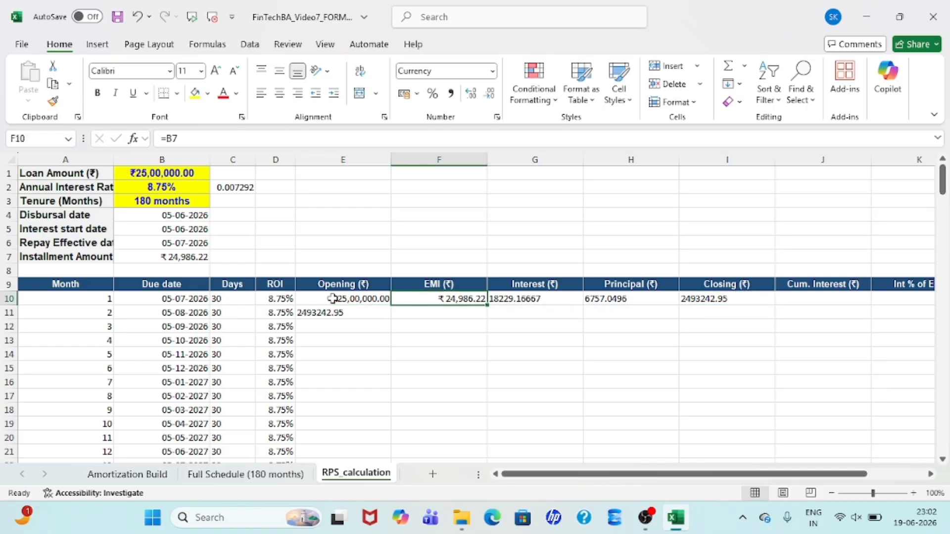
{"action": "left_click", "coordinate": [176, 138]}
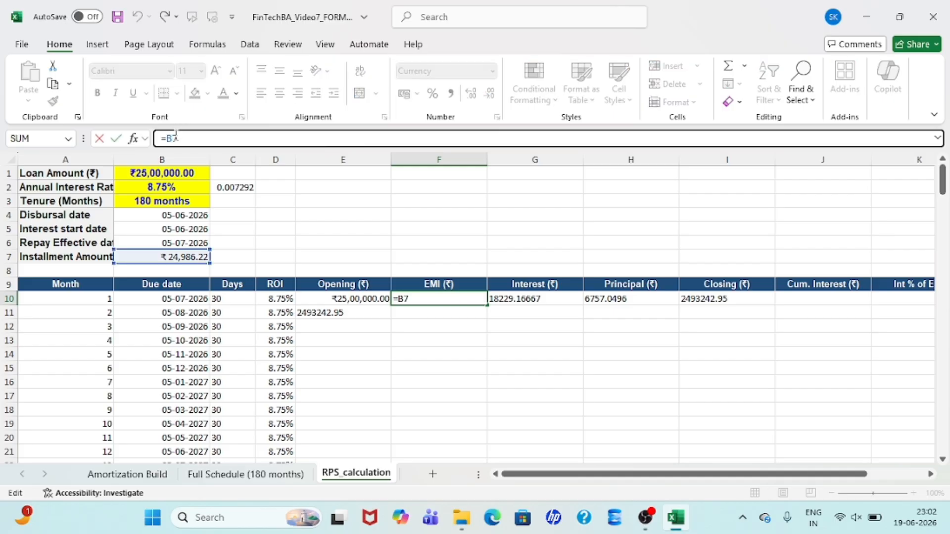
{"action": "type", "text": "$"}
{"action": "key", "text": "Return"}
{"action": "key", "text": "Up"}
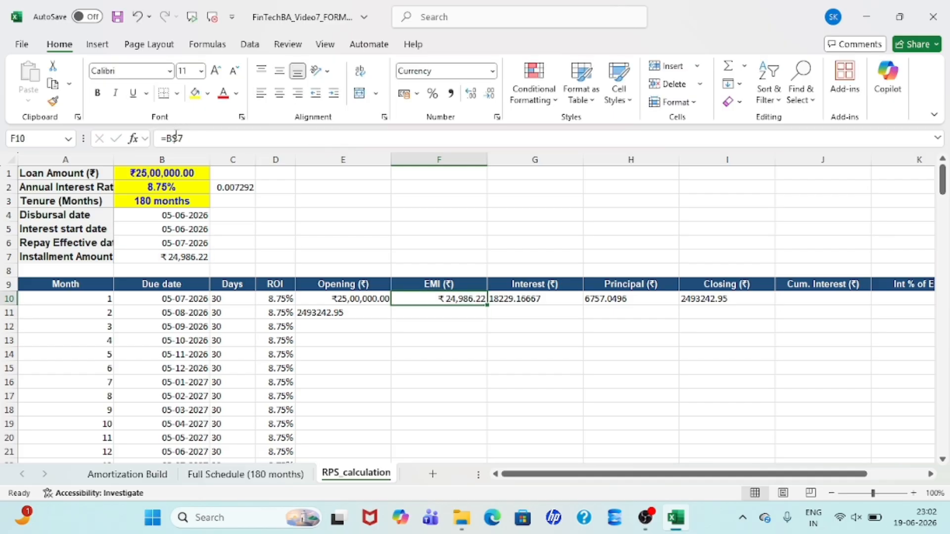
Copy the month 1 EMI, interest and principal formulas from F10, G10 and H10 into row 11
{"action": "key", "text": "ctrl+c"}
{"action": "key", "text": "Down"}
{"action": "key", "text": "ctrl+v"}
{"action": "key", "text": "Right"}
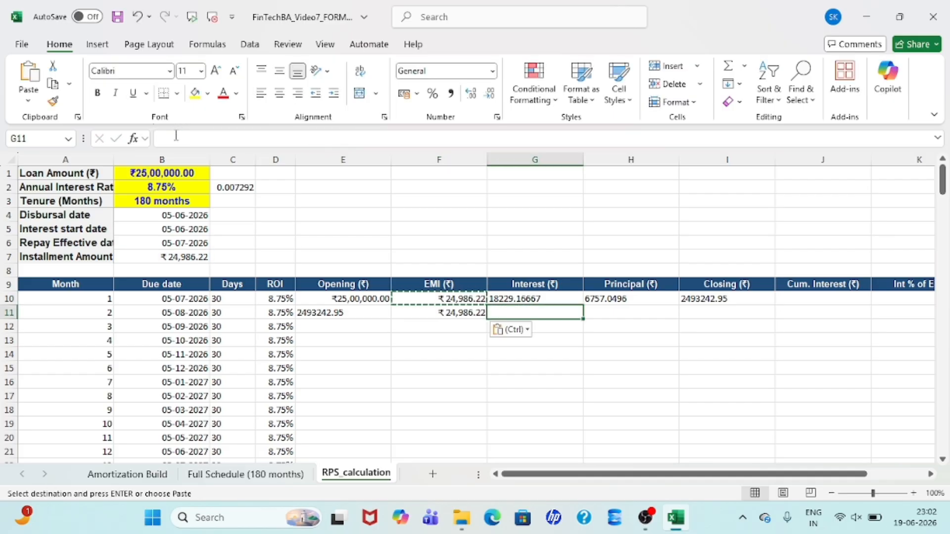
{"action": "key", "text": "Up"}
{"action": "key", "text": "ctrl+c"}
{"action": "key", "text": "Down"}
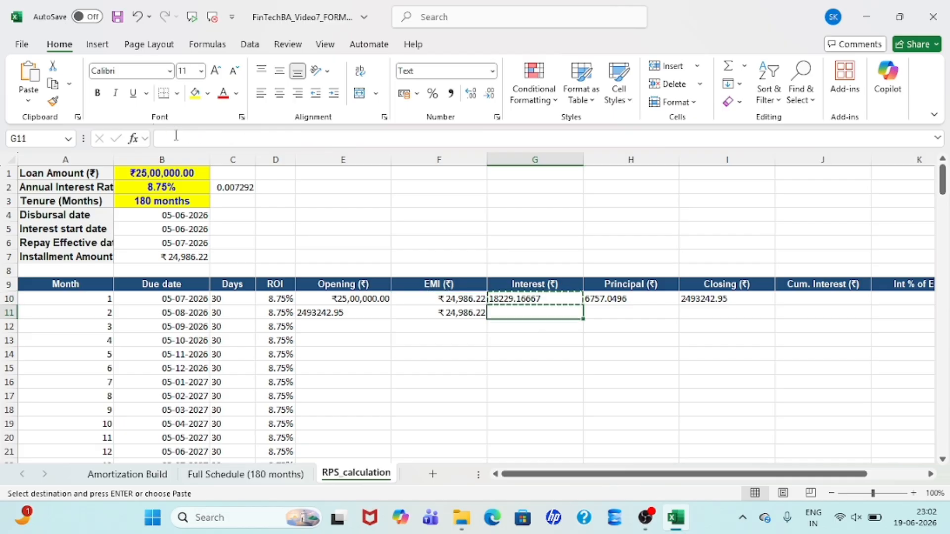
{"action": "key", "text": "ctrl+v"}
{"action": "key", "text": "Right"}
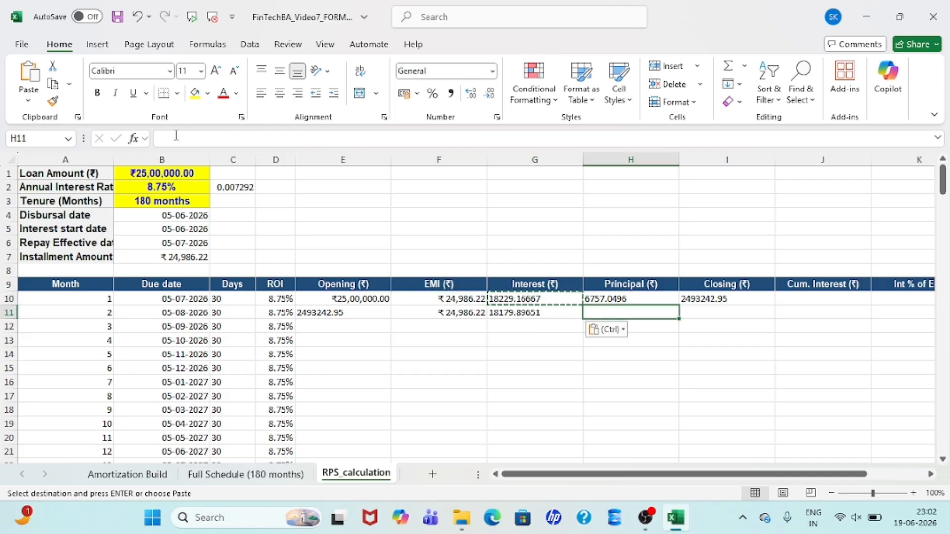
{"action": "key", "text": "Up"}
{"action": "key", "text": "ctrl+c"}
{"action": "key", "text": "Down"}
{"action": "key", "text": "ctrl+v"}
{"action": "key", "text": "Right"}
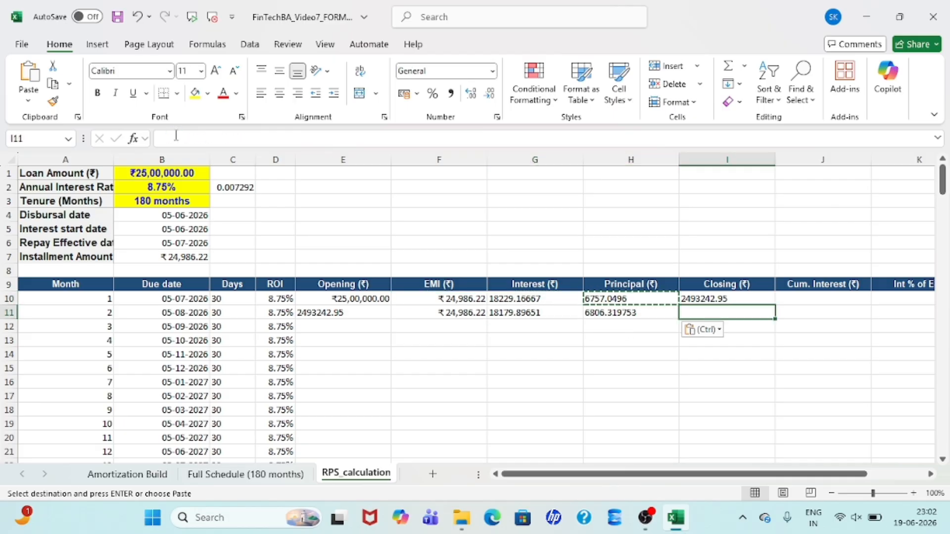
Calculate the month 2 closing balance in I11 with =E11-H11
{"action": "type", "text": "="}
{"action": "key", "text": "Left"}
{"action": "key", "text": "Left"}
{"action": "key", "text": "Left"}
{"action": "key", "text": "Left"}
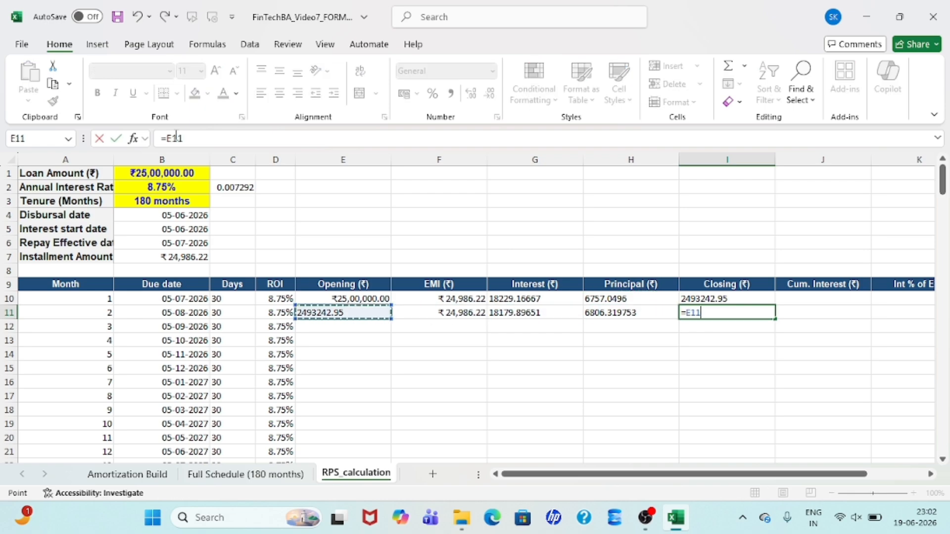
{"action": "type", "text": "-"}
{"action": "key", "text": "Left"}
{"action": "key", "text": "Return"}
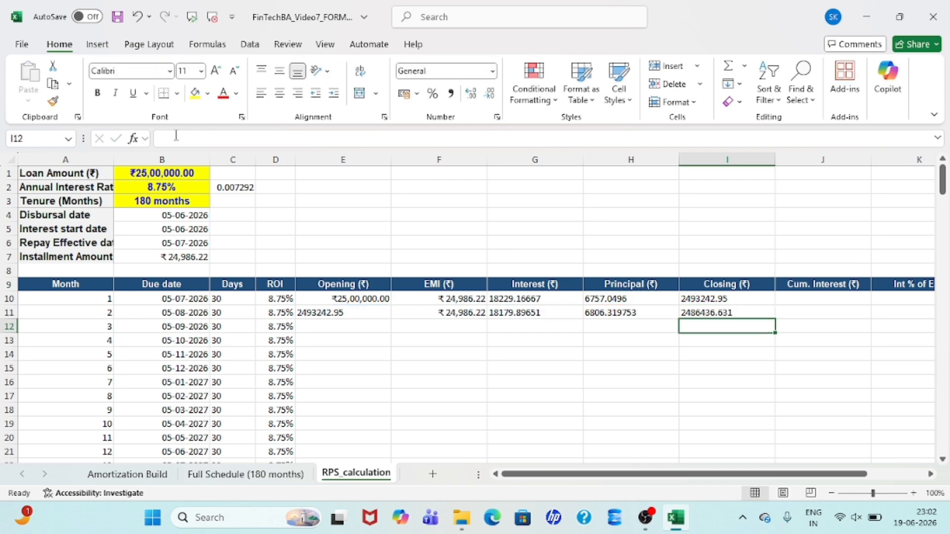
Link the month 3 opening balance in E12 to the month 2 closing balance with =I11
{"action": "key", "text": "Left"}
{"action": "key", "text": "Left"}
{"action": "key", "text": "Left"}
{"action": "key", "text": "Left"}
{"action": "type", "text": "="}
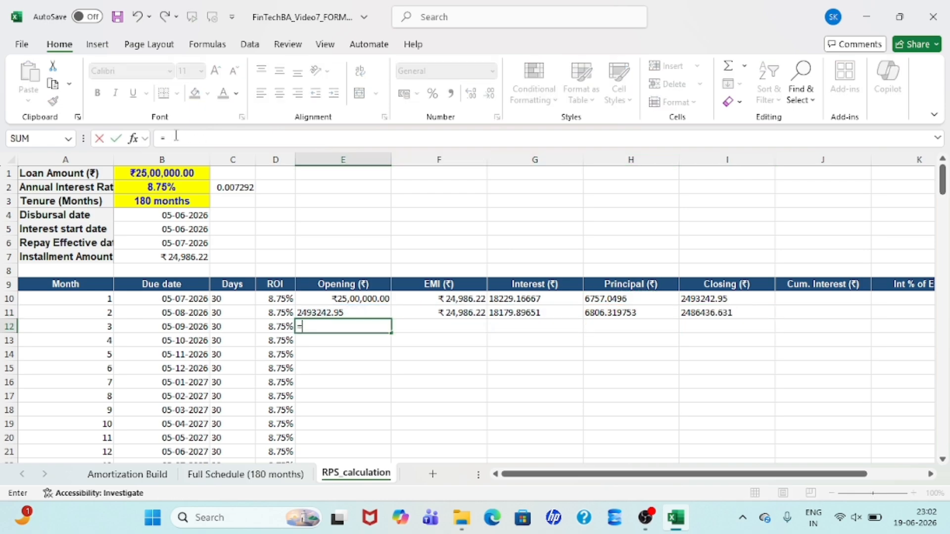
{"action": "key", "text": "Right"}
{"action": "key", "text": "Right"}
{"action": "key", "text": "Right"}
{"action": "key", "text": "Right"}
{"action": "key", "text": "Up"}
{"action": "key", "text": "Return"}
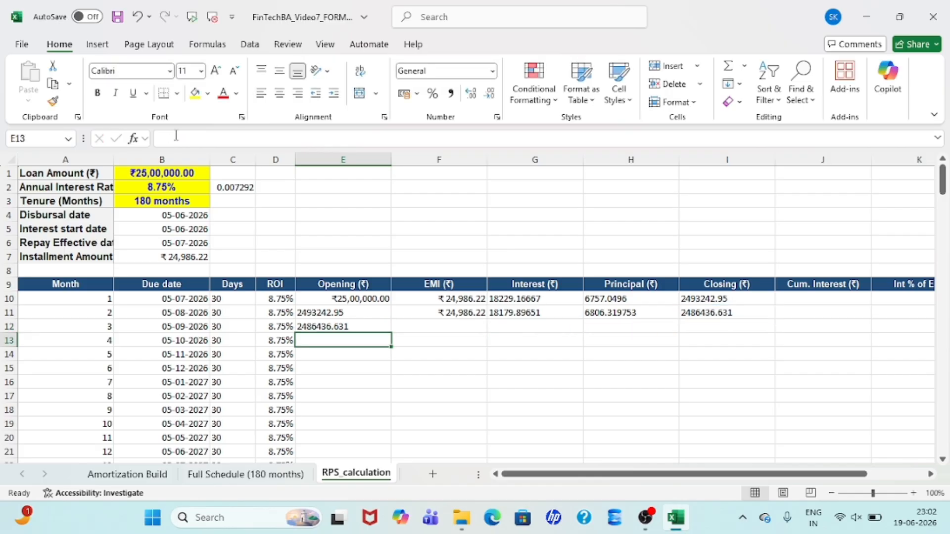
Copy the month 2 EMI, interest and principal formulas from F11, G11 and H11 into row 12
{"action": "key", "text": "Up"}
{"action": "key", "text": "Right"}
{"action": "key", "text": "Up"}
{"action": "key", "text": "ctrl+c"}
{"action": "key", "text": "Down"}
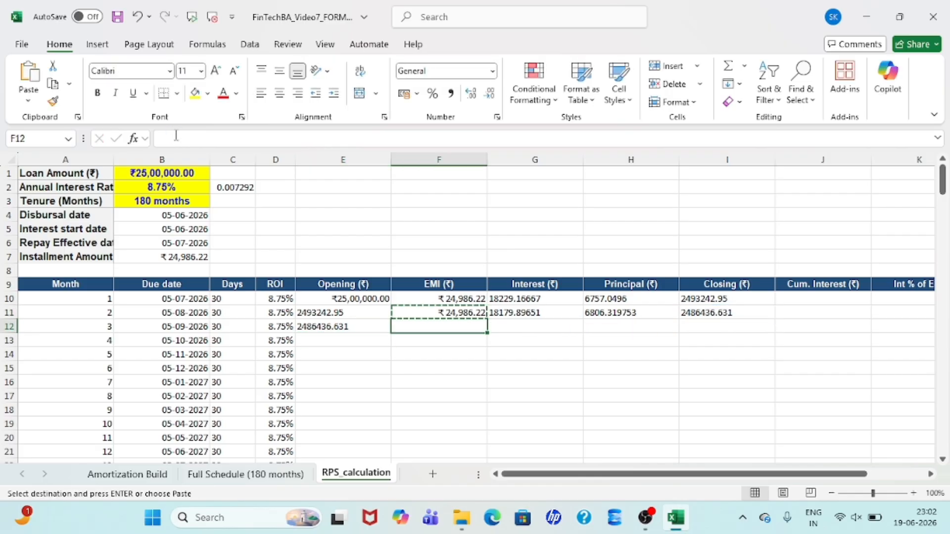
{"action": "key", "text": "ctrl+v"}
{"action": "key", "text": "Right"}
{"action": "key", "text": "Up"}
{"action": "key", "text": "ctrl+c"}
{"action": "key", "text": "Down"}
{"action": "key", "text": "ctrl+v"}
{"action": "key", "text": "Right"}
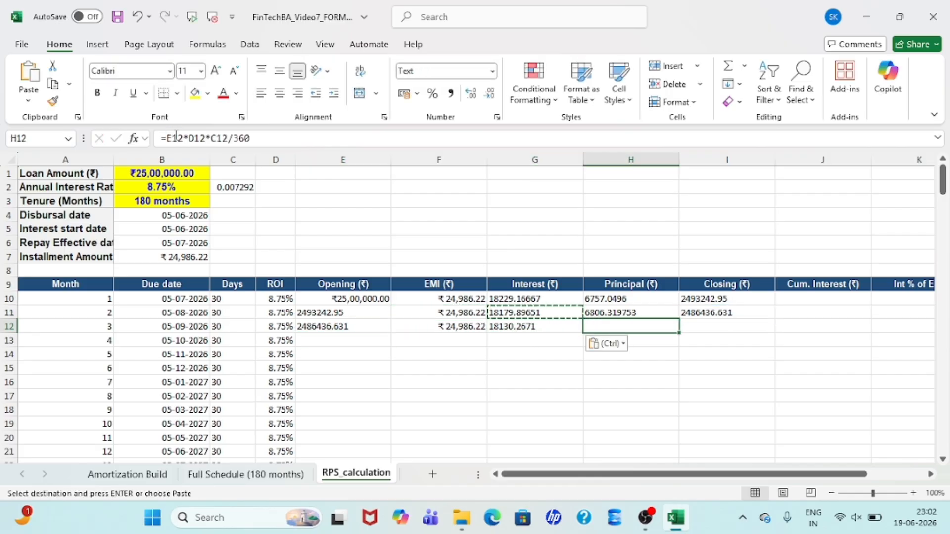
{"action": "key", "text": "Up"}
{"action": "key", "text": "ctrl+c"}
{"action": "key", "text": "Down"}
{"action": "key", "text": "ctrl+v"}
{"action": "key", "text": "Right"}
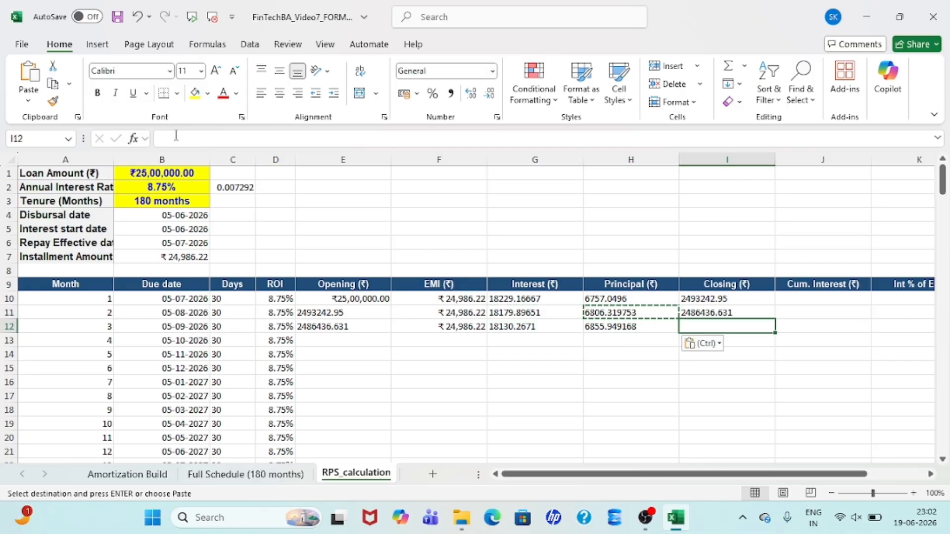
Calculate the month 3 closing balance in I12 with =E12-H12
{"action": "key", "text": "BackSpace"}
{"action": "type", "text": "="}
{"action": "key", "text": "Left"}
{"action": "key", "text": "Left"}
{"action": "key", "text": "Left"}
{"action": "key", "text": "Left"}
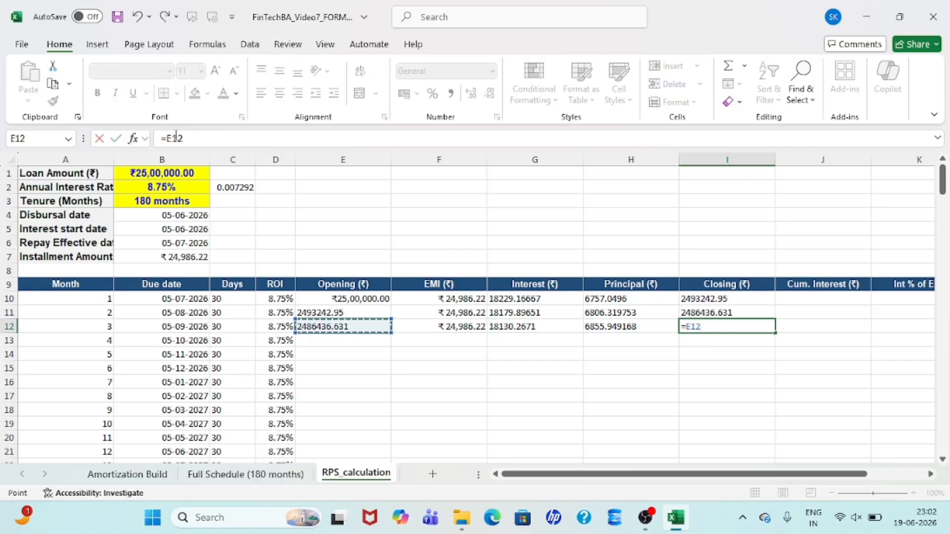
{"action": "type", "text": "-"}
{"action": "key", "text": "Left"}
{"action": "key", "text": "Return"}
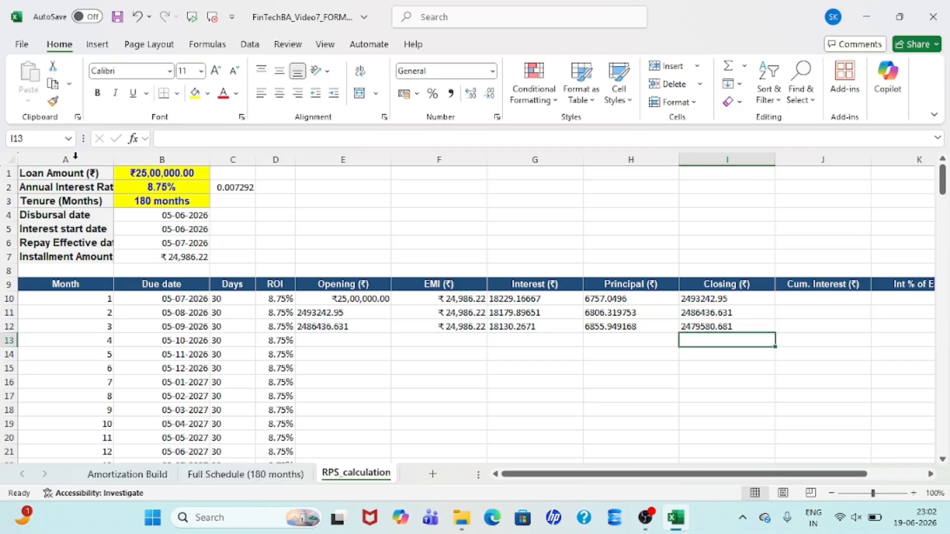
Fill the month 2 and 3 formulas in E11:I12 down through month 180 and check the final closing balance in I189
{"action": "left_click_drag", "start_coordinate": [329, 313], "coordinate": [695, 330]}
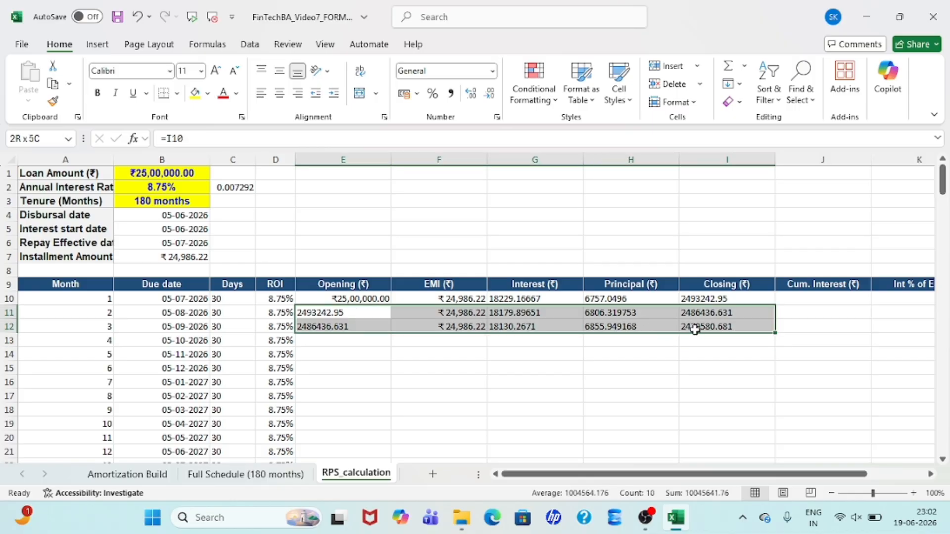
{"action": "double_click", "coordinate": [775, 332]}
{"action": "scroll", "coordinate": [546, 382], "scroll_direction": "down", "scroll_amount": 14}
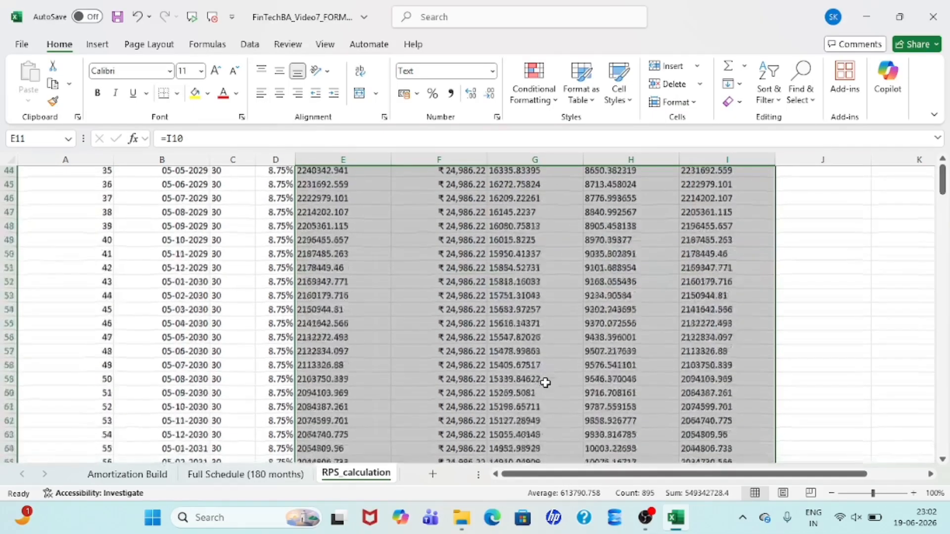
{"action": "scroll", "coordinate": [545, 383], "scroll_direction": "down", "scroll_amount": 20}
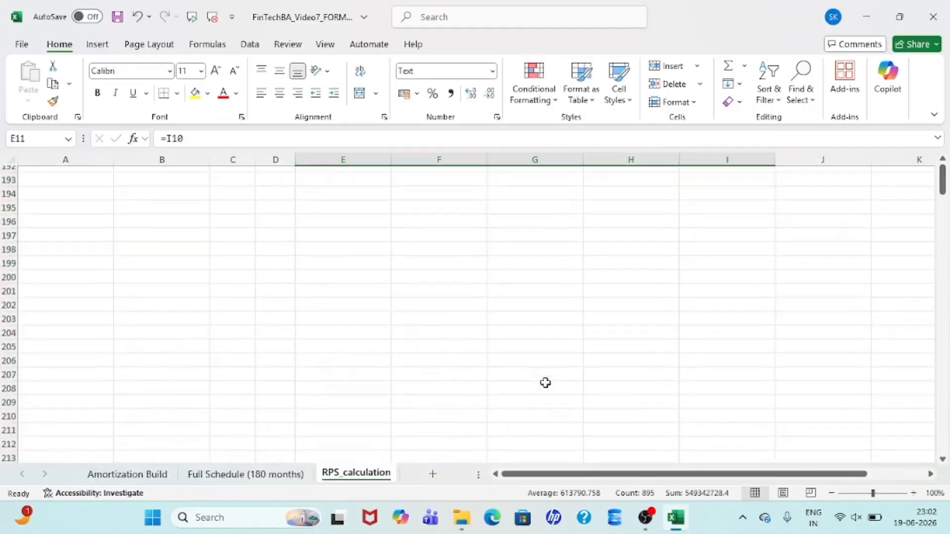
{"action": "scroll", "coordinate": [545, 382], "scroll_direction": "up", "scroll_amount": 5}
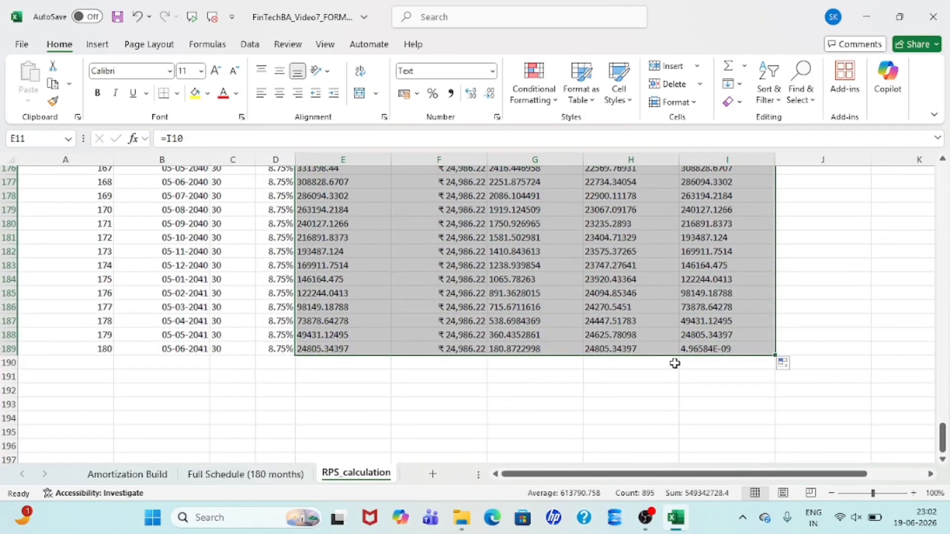
{"action": "left_click", "coordinate": [727, 348]}
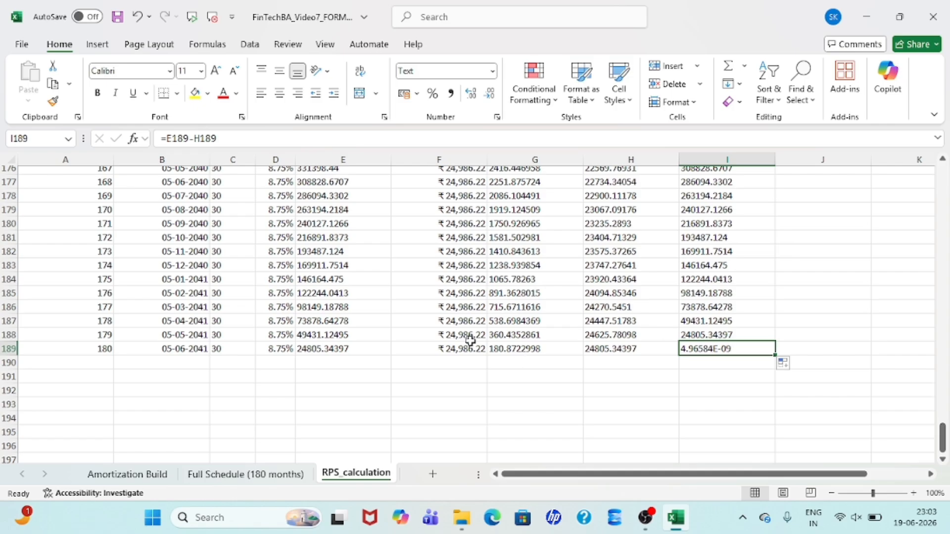
Copy the rupee currency format of the first opening balance in E10 to the remaining opening balances, E11:E189
{"action": "scroll", "coordinate": [470, 340], "scroll_direction": "up", "scroll_amount": 20}
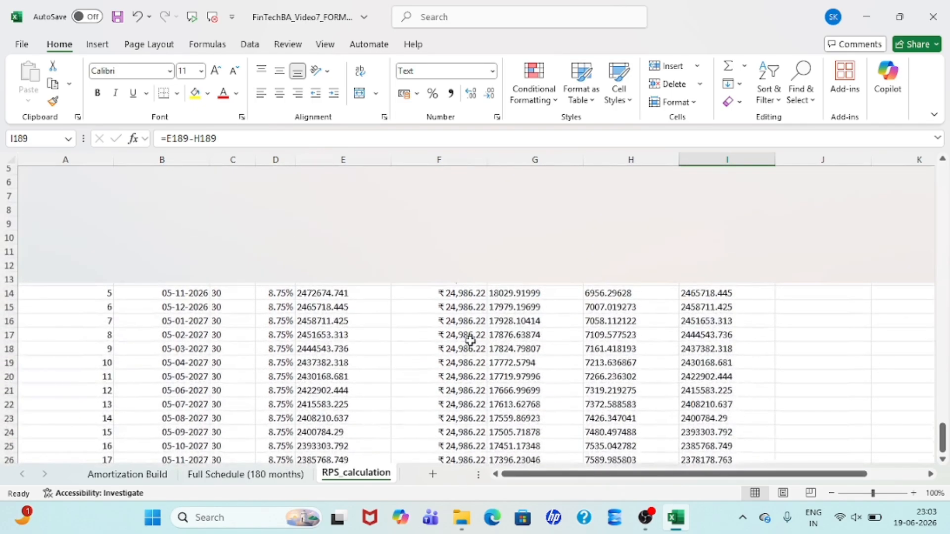
{"action": "left_click", "coordinate": [354, 244]}
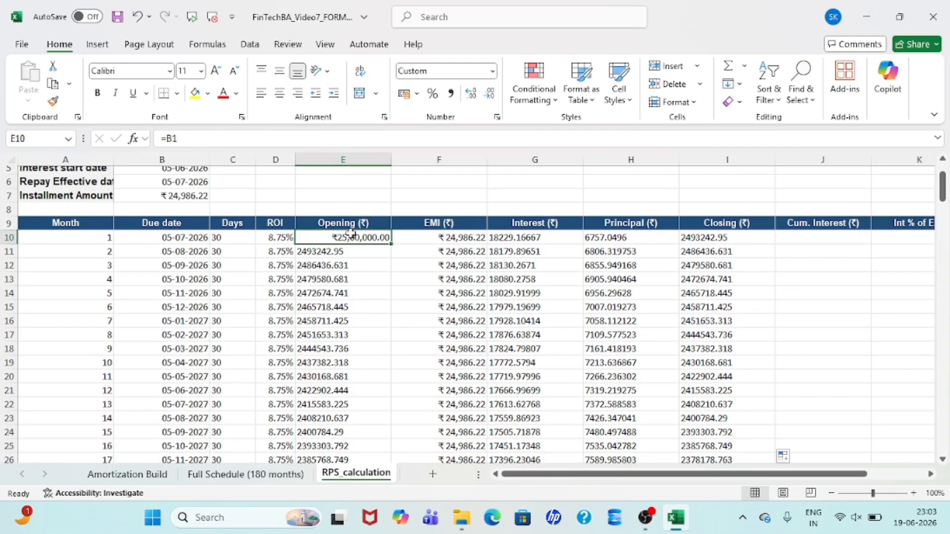
{"action": "left_click", "coordinate": [53, 102]}
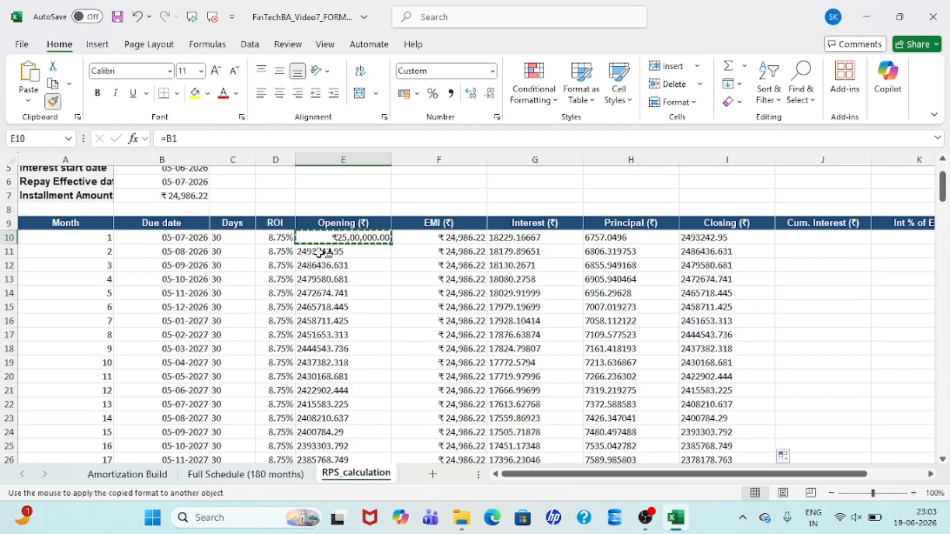
{"action": "mouse_move", "coordinate": [324, 253]}
{"action": "left_mouse_down"}
{"action": "mouse_move", "coordinate": [362, 443]}
{"action": "mouse_move", "coordinate": [358, 530]}
{"action": "mouse_move", "coordinate": [341, 459]}
{"action": "mouse_move", "coordinate": [347, 439]}
{"action": "left_mouse_up"}
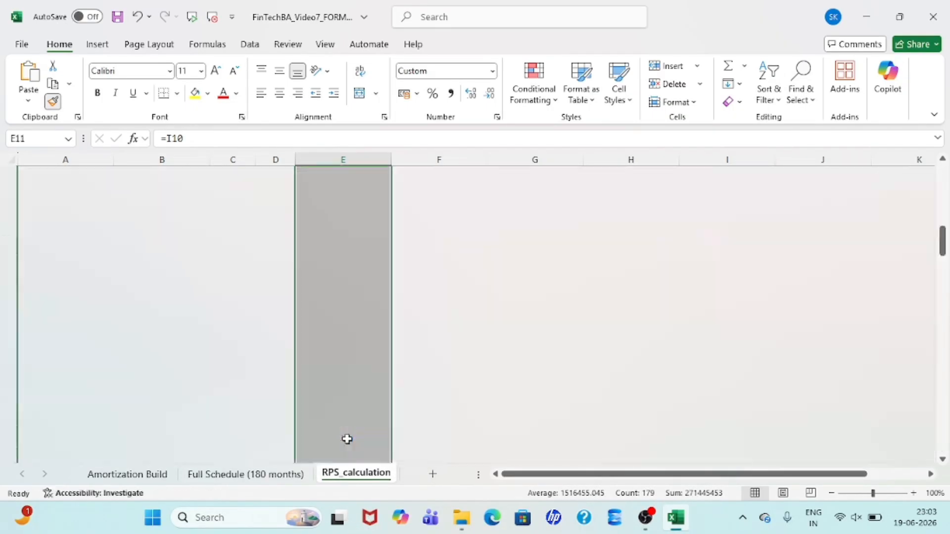
Apply the opening balance's rupee currency format to the interest, principal and closing columns for all 180 months
{"action": "scroll", "coordinate": [425, 361], "scroll_direction": "right", "scroll_amount": 1}
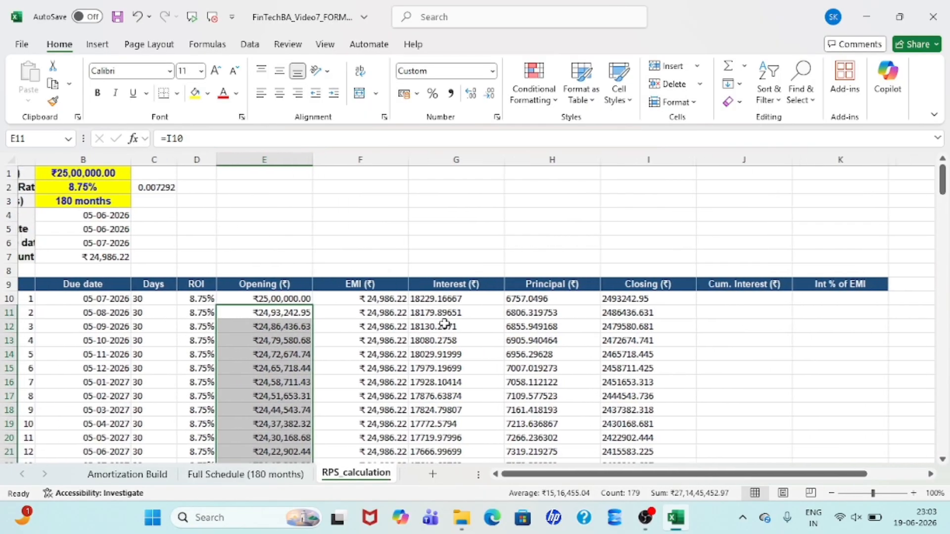
{"action": "left_click", "coordinate": [380, 301]}
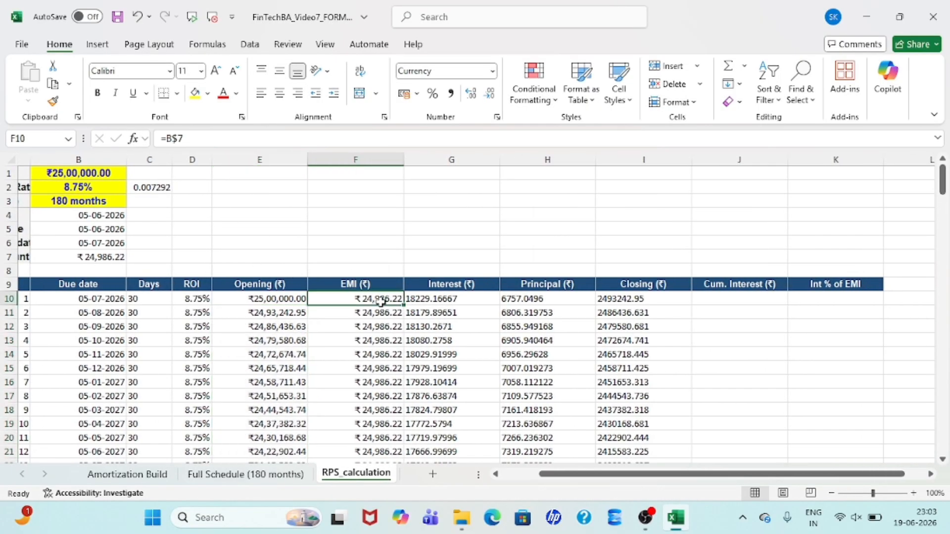
{"action": "key", "text": "Down"}
{"action": "key", "text": "Down"}
{"action": "key", "text": "Up"}
{"action": "key", "text": "Up"}
{"action": "key", "text": "Right"}
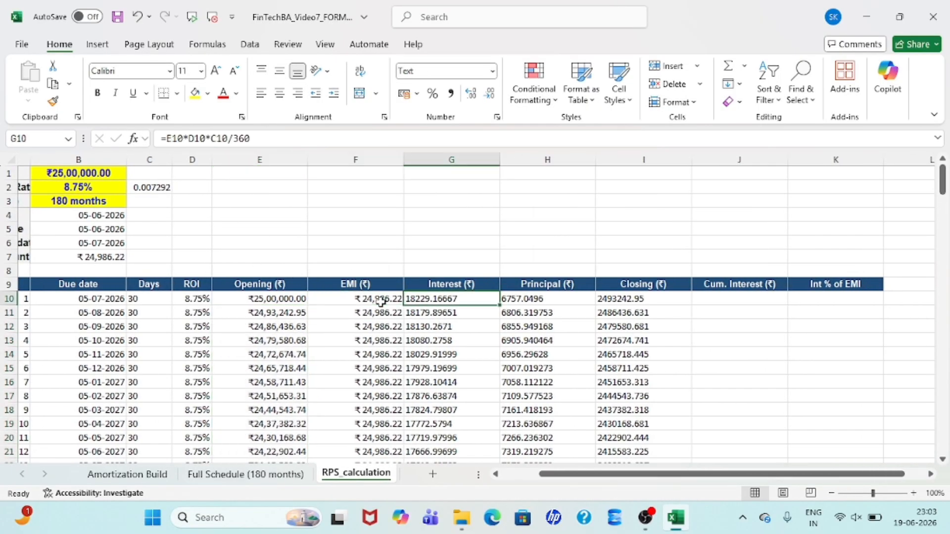
{"action": "left_click", "coordinate": [274, 302]}
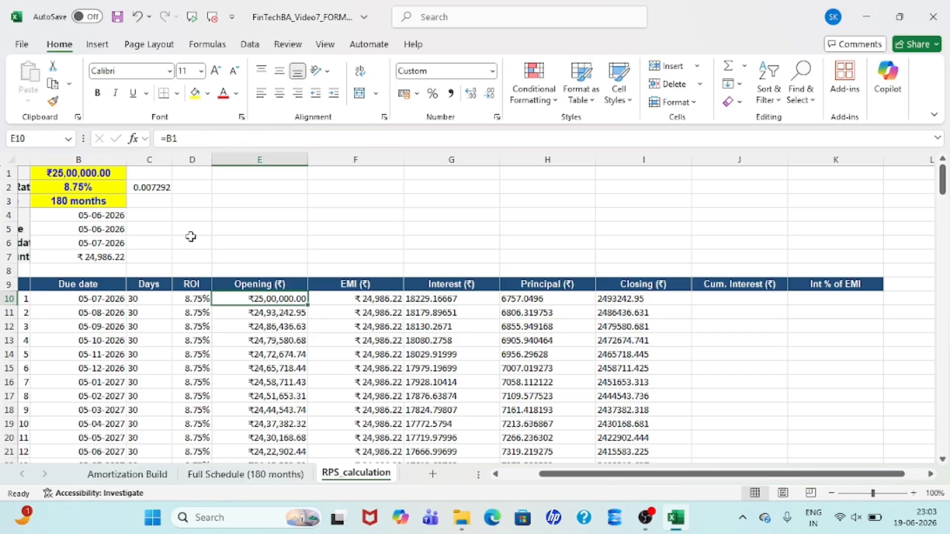
{"action": "left_click", "coordinate": [53, 100]}
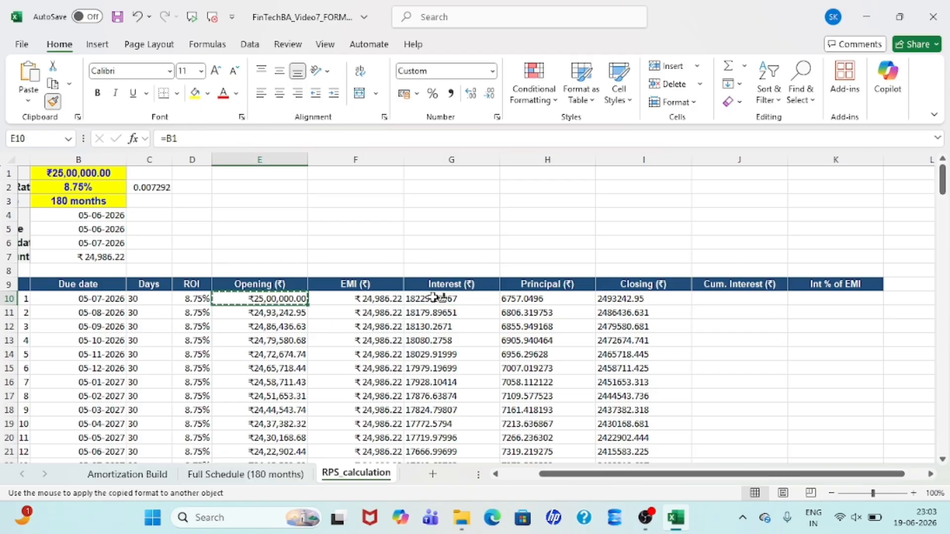
{"action": "mouse_move", "coordinate": [433, 297]}
{"action": "left_mouse_down"}
{"action": "mouse_move", "coordinate": [445, 463]}
{"action": "mouse_move", "coordinate": [493, 517]}
{"action": "mouse_move", "coordinate": [443, 435]}
{"action": "mouse_move", "coordinate": [445, 386]}
{"action": "left_mouse_up"}
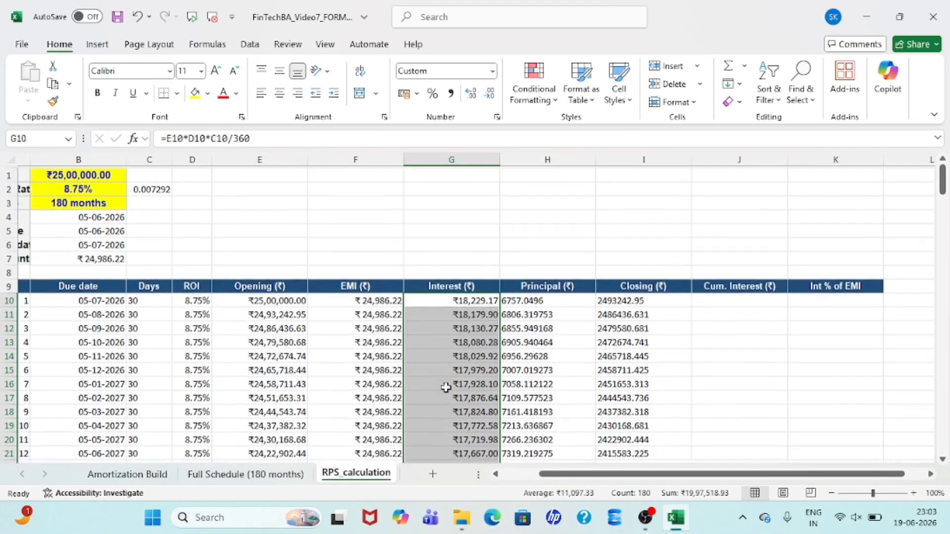
{"action": "left_click", "coordinate": [52, 100]}
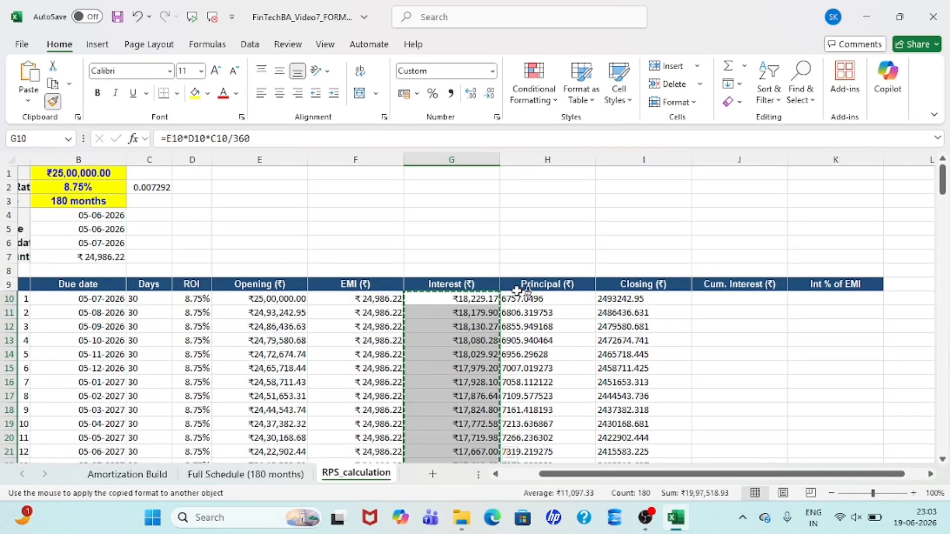
{"action": "mouse_move", "coordinate": [516, 295]}
{"action": "left_mouse_down"}
{"action": "mouse_move", "coordinate": [593, 515]}
{"action": "mouse_move", "coordinate": [608, 524]}
{"action": "mouse_move", "coordinate": [640, 446]}
{"action": "mouse_move", "coordinate": [629, 383]}
{"action": "left_mouse_up"}
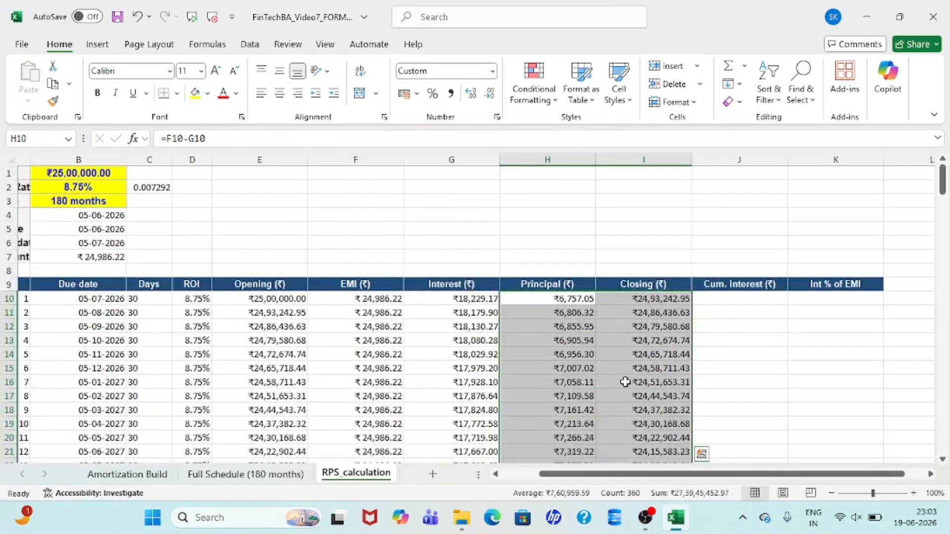
Review the formatted principal and closing values from the last month back up to the start of the schedule
{"action": "scroll", "coordinate": [602, 383], "scroll_direction": "down", "scroll_amount": 20}
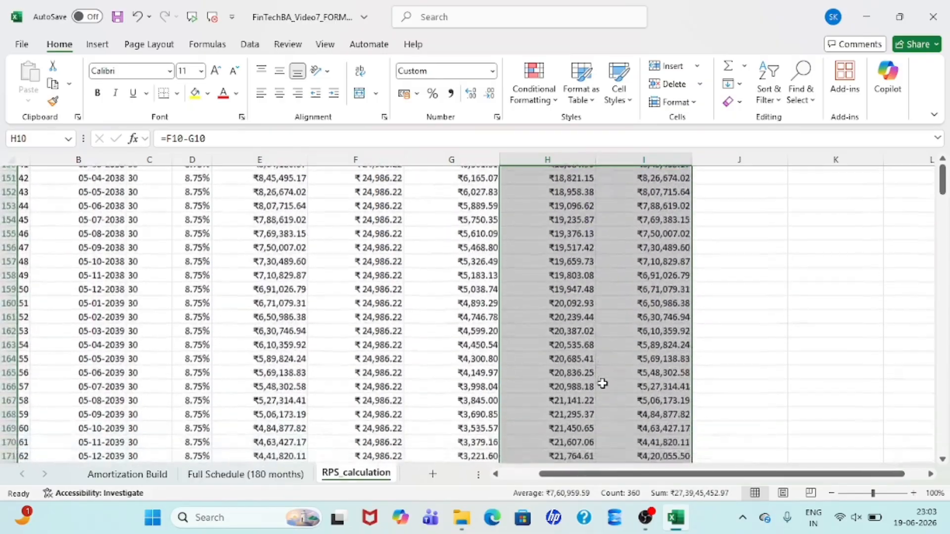
{"action": "scroll", "coordinate": [602, 384], "scroll_direction": "down", "scroll_amount": 3}
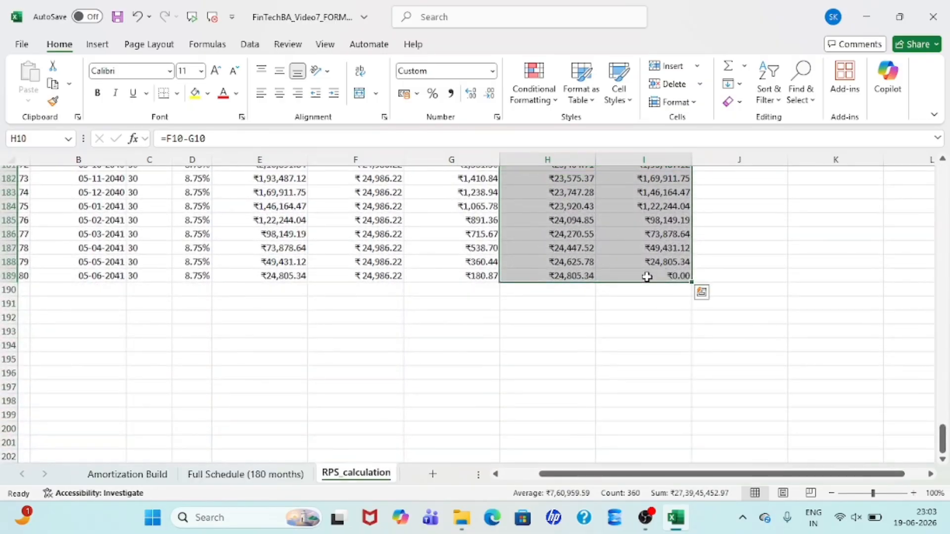
{"action": "left_click", "coordinate": [641, 277]}
{"action": "left_click", "coordinate": [569, 276]}
{"action": "key", "text": "Up"}
{"action": "key", "text": "Up"}
{"action": "key", "text": "Up"}
{"action": "key", "text": "Up"}
{"action": "key", "text": "Up"}
{"action": "key", "text": "Up"}
{"action": "key", "text": "Up"}
{"action": "key", "text": "Up"}
{"action": "key", "text": "Up"}
{"action": "key", "text": "Up"}
{"action": "key", "text": "Up"}
{"action": "key", "text": "Up"}
{"action": "key", "text": "Up"}
{"action": "key", "text": "Up"}
{"action": "key", "text": "Up"}
{"action": "key", "text": "Up"}
{"action": "key", "text": "Up"}
{"action": "key", "text": "Up"}
{"action": "key", "text": "Up"}
{"action": "key", "text": "Up"}
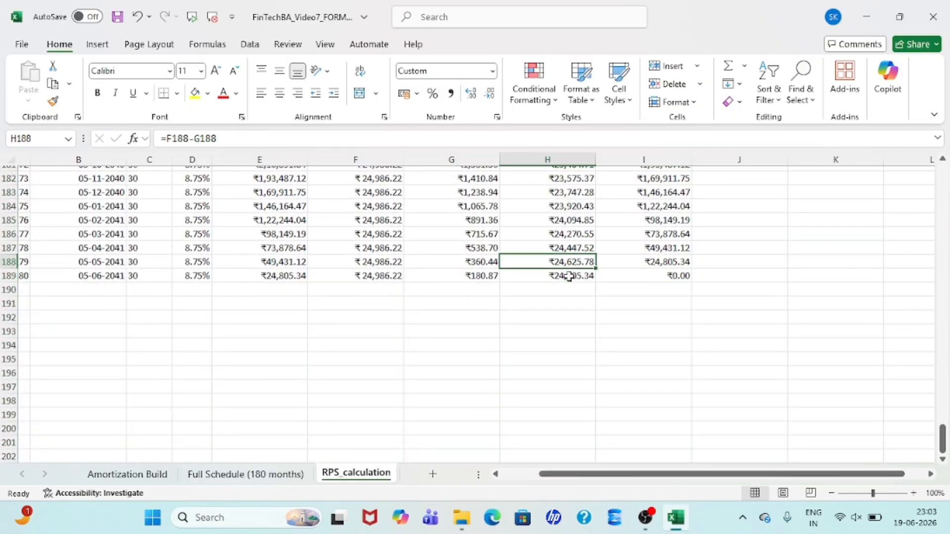
{"action": "key", "text": "Up"}
{"action": "key", "text": "Up"}
{"action": "key", "text": "Up"}
{"action": "key", "text": "Up"}
{"action": "key", "text": "Up"}
{"action": "key", "text": "Up"}
{"action": "key", "text": "Up"}
{"action": "key", "text": "Up"}
{"action": "key", "text": "Up"}
{"action": "key", "text": "Up"}
{"action": "key", "text": "Up"}
{"action": "key", "text": "Up"}
{"action": "key", "text": "Up"}
{"action": "key", "text": "Up"}
{"action": "key", "text": "Up"}
{"action": "key", "text": "Up"}
{"action": "key", "text": "Up"}
{"action": "key", "text": "Up"}
{"action": "key", "text": "Up"}
{"action": "key", "text": "Up"}
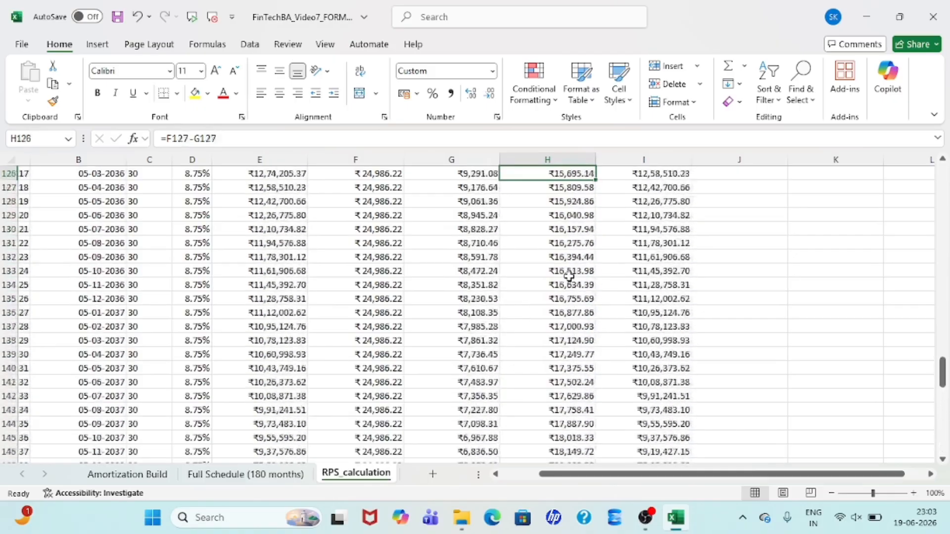
{"action": "key", "text": "Up"}
{"action": "key", "text": "Up"}
{"action": "key", "text": "Up"}
{"action": "key", "text": "Up"}
{"action": "key", "text": "Up"}
{"action": "key", "text": "Up"}
{"action": "key", "text": "Up"}
{"action": "key", "text": "Up"}
{"action": "key", "text": "Up"}
{"action": "key", "text": "Up"}
{"action": "key", "text": "Up"}
{"action": "key", "text": "Up"}
{"action": "key", "text": "Up"}
{"action": "key", "text": "Up"}
{"action": "key", "text": "Up"}
{"action": "key", "text": "Up"}
{"action": "key", "text": "Up"}
{"action": "key", "text": "Up"}
{"action": "key", "text": "Up"}
{"action": "key", "text": "Up"}
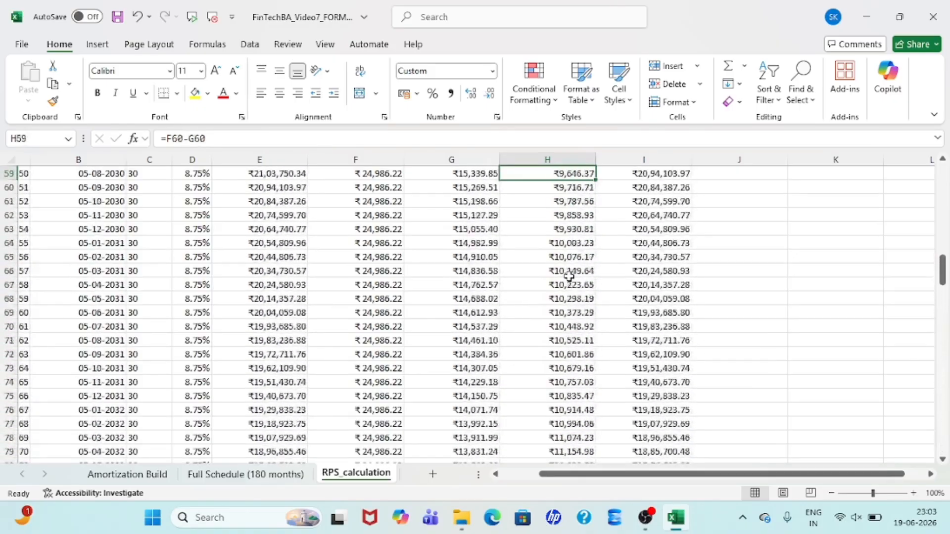
{"action": "key", "text": "Up"}
{"action": "key", "text": "Up"}
{"action": "key", "text": "Up"}
{"action": "key", "text": "Up"}
{"action": "key", "text": "Up"}
{"action": "key", "text": "Up"}
{"action": "key", "text": "Up"}
{"action": "key", "text": "Up"}
{"action": "key", "text": "Up"}
{"action": "key", "text": "Up"}
{"action": "key", "text": "Up"}
{"action": "key", "text": "Up"}
{"action": "key", "text": "Up"}
{"action": "key", "text": "Up"}
{"action": "key", "text": "Up"}
{"action": "key", "text": "Up"}
{"action": "key", "text": "Up"}
{"action": "key", "text": "Up"}
{"action": "key", "text": "Up"}
{"action": "key", "text": "Up"}
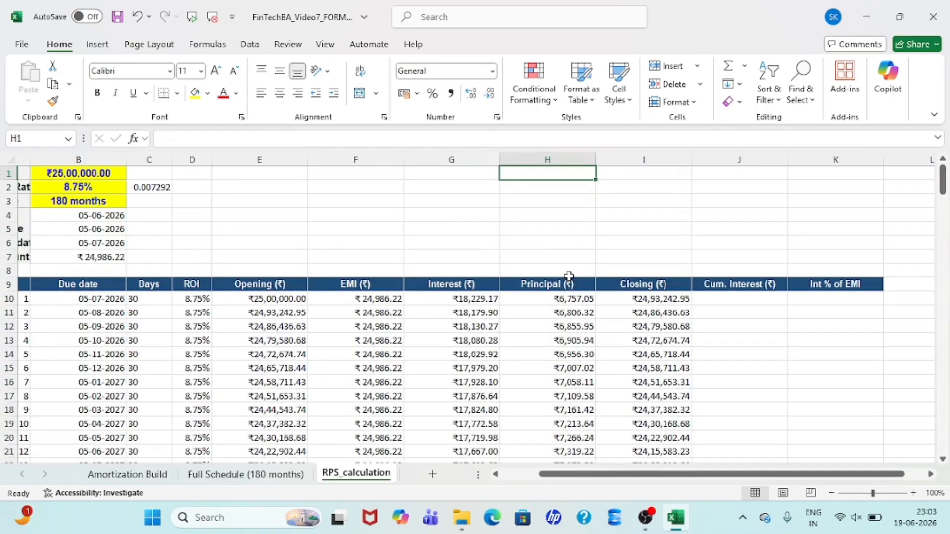
Select J10 for month 1's cumulative interest, and examine the reference formulas in H5, H6 and H7 on the Full Schedule (180 months) sheet
{"action": "key", "text": "Down"}
{"action": "left_click", "coordinate": [569, 270]}
{"action": "key", "text": "Down"}
{"action": "key", "text": "Down"}
{"action": "key", "text": "Right"}
{"action": "key", "text": "Right"}
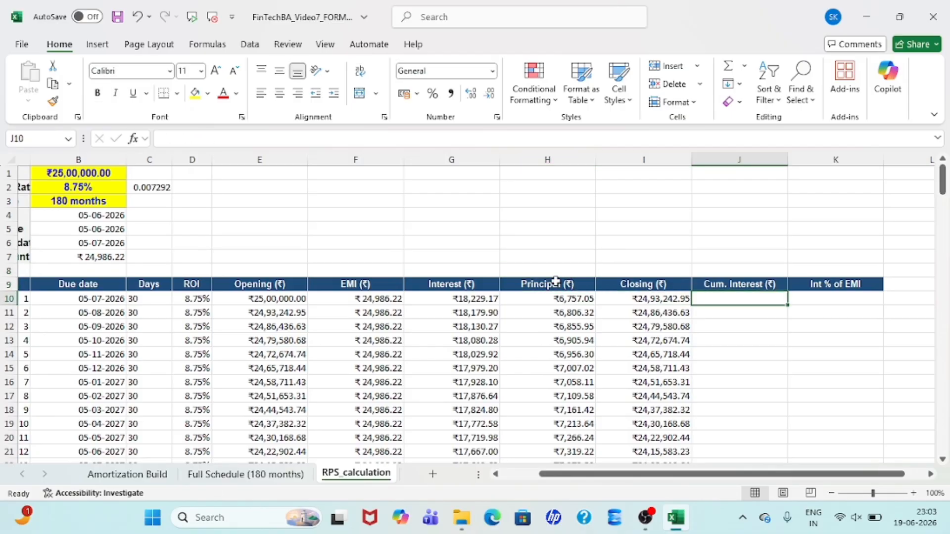
{"action": "left_click", "coordinate": [203, 474]}
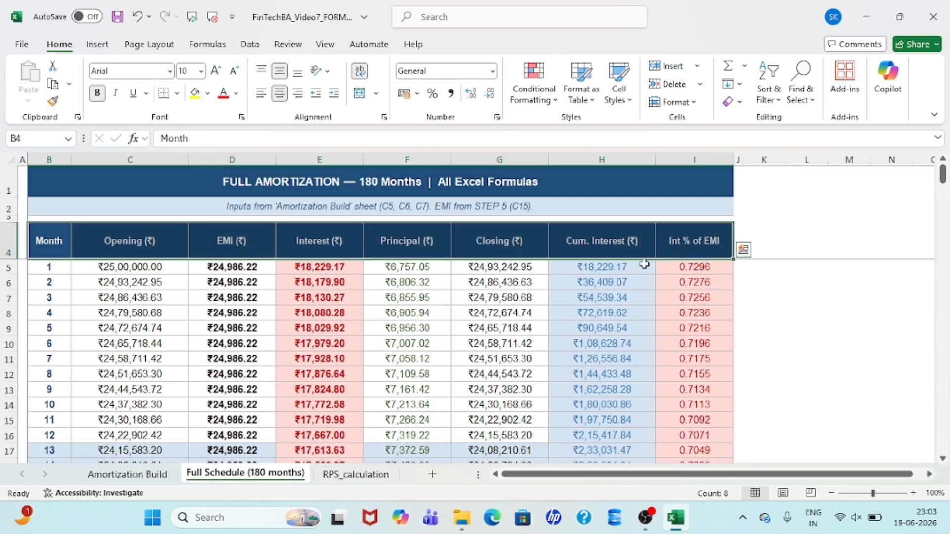
{"action": "left_click", "coordinate": [601, 272]}
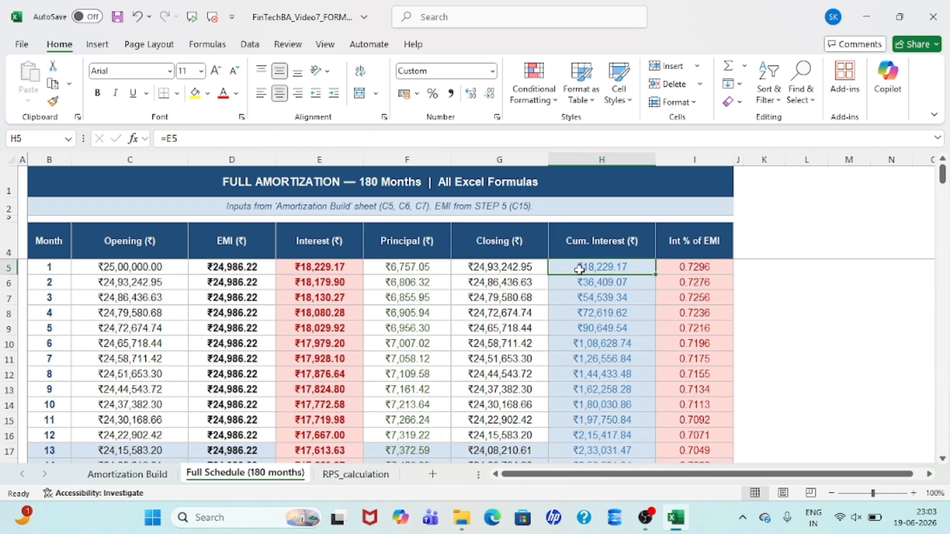
{"action": "double_click", "coordinate": [580, 269]}
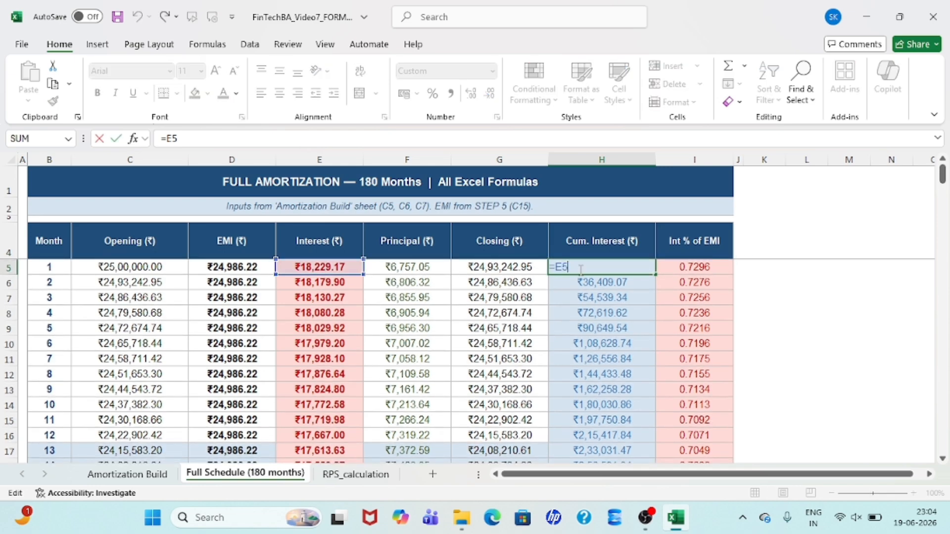
{"action": "key", "text": "Return"}
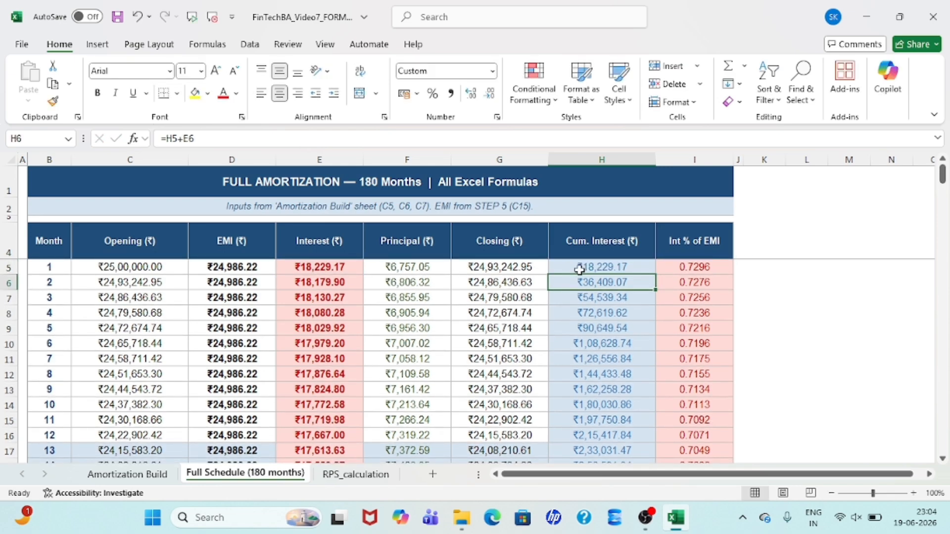
{"action": "key", "text": "F2"}
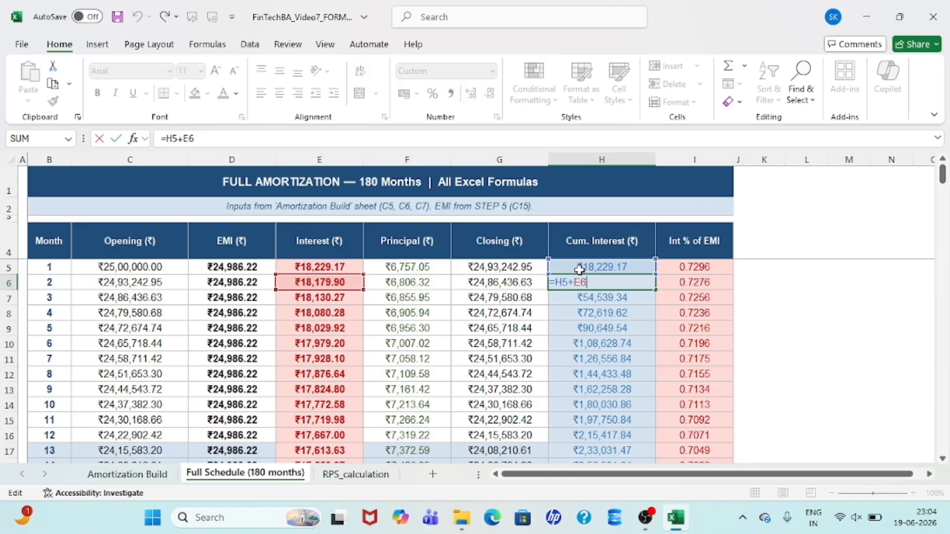
{"action": "key", "text": "Return"}
{"action": "key", "text": "F2"}
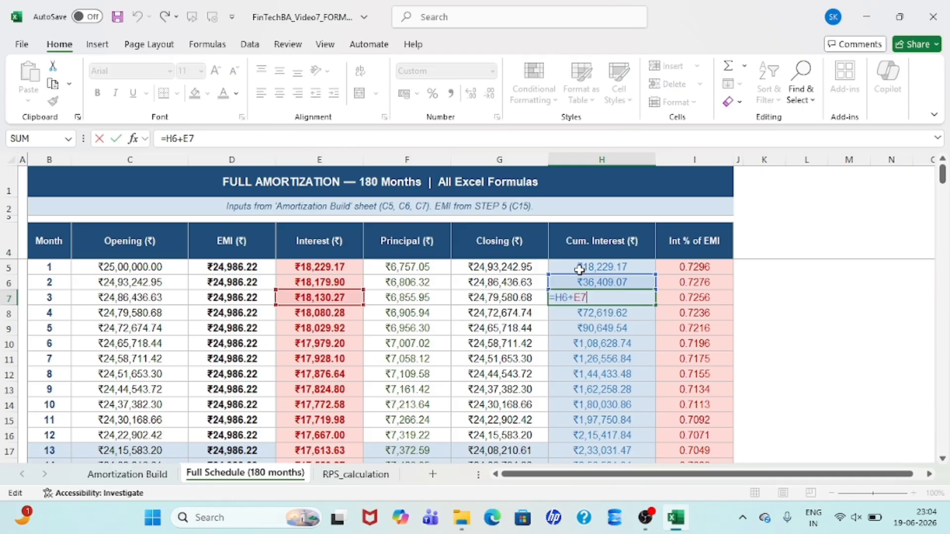
{"action": "key", "text": "Return"}
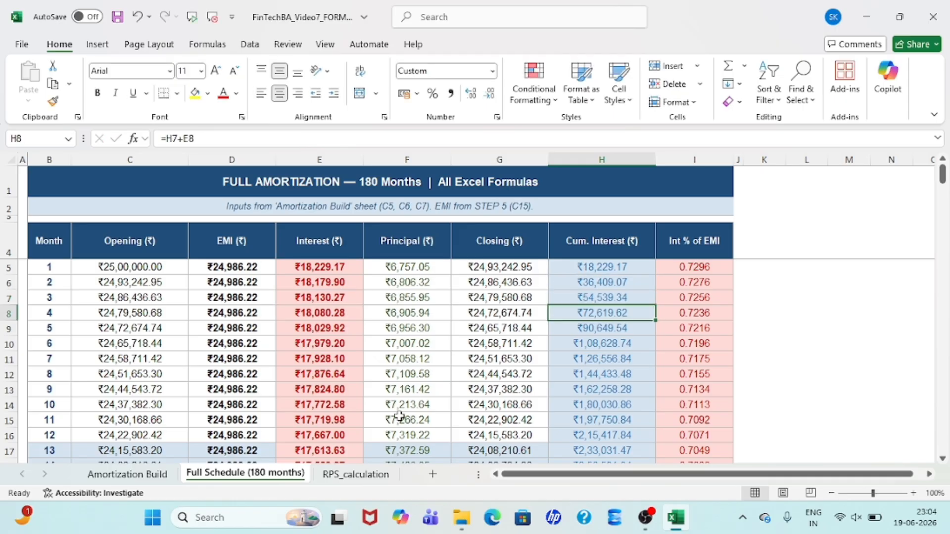
On RPS_calculation, link the month 1 cumulative interest in J10 to the month 1 interest with =G10
{"action": "left_click", "coordinate": [356, 474]}
{"action": "type", "text": "="}
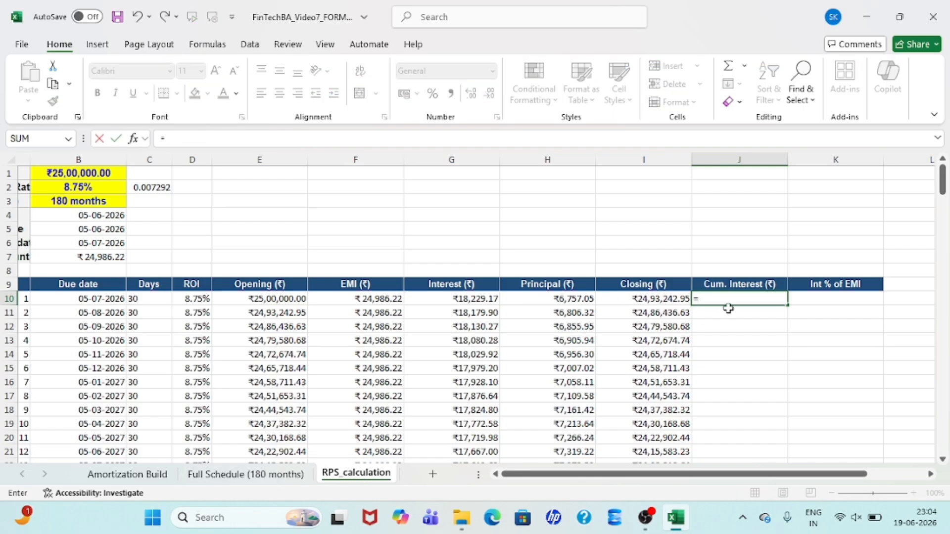
{"action": "key", "text": "Left"}
{"action": "key", "text": "Left"}
{"action": "key", "text": "Left"}
{"action": "key", "text": "Return"}
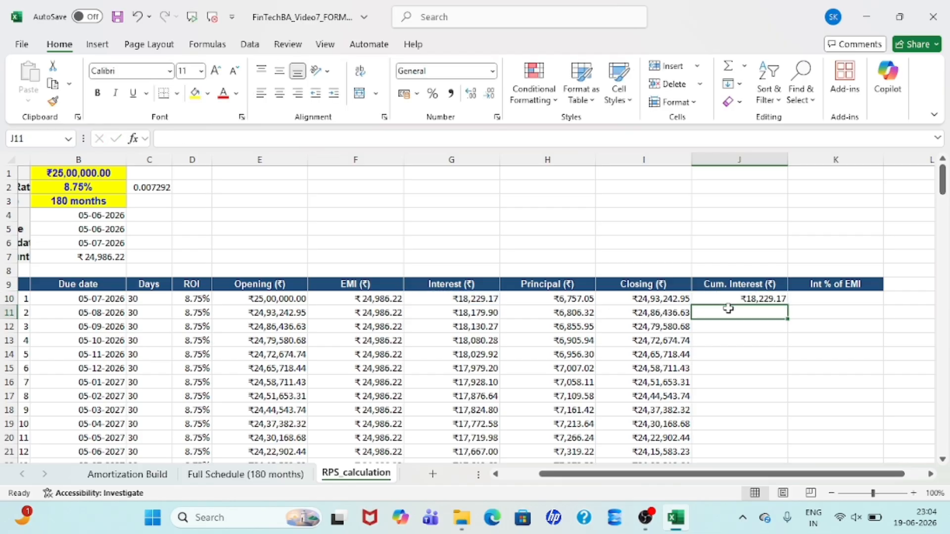
Calculate the month 2 cumulative interest in J11 with =G11+J10
{"action": "type", "text": "="}
{"action": "key", "text": "Left"}
{"action": "key", "text": "Left"}
{"action": "key", "text": "Left"}
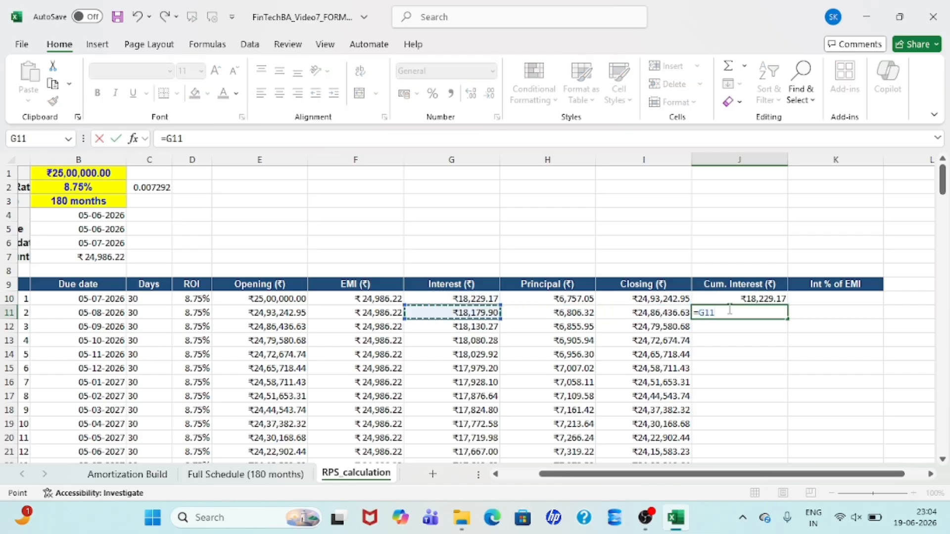
{"action": "type", "text": "+"}
{"action": "key", "text": "Up"}
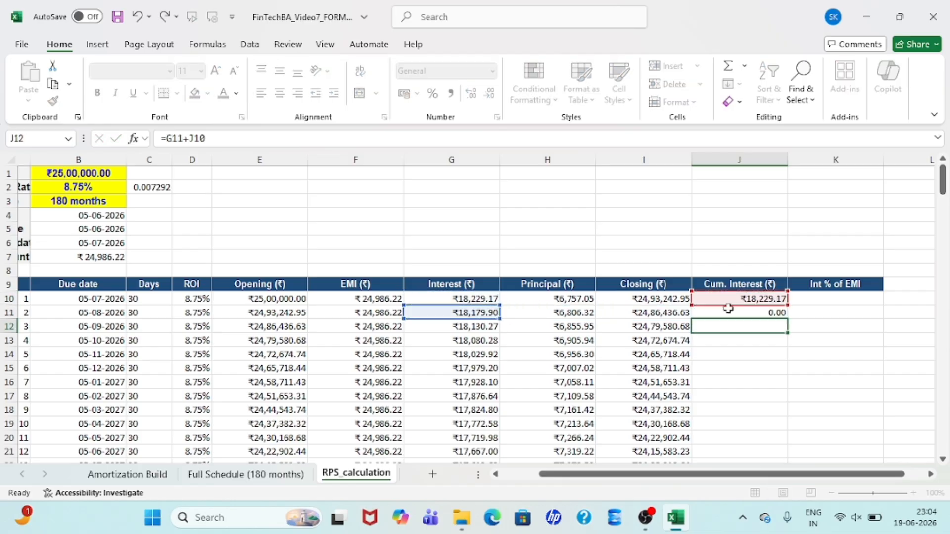
Finish the month 2 entry and calculate the month 3 cumulative interest in J12 with =G12+J11
{"action": "key", "text": "Return"}
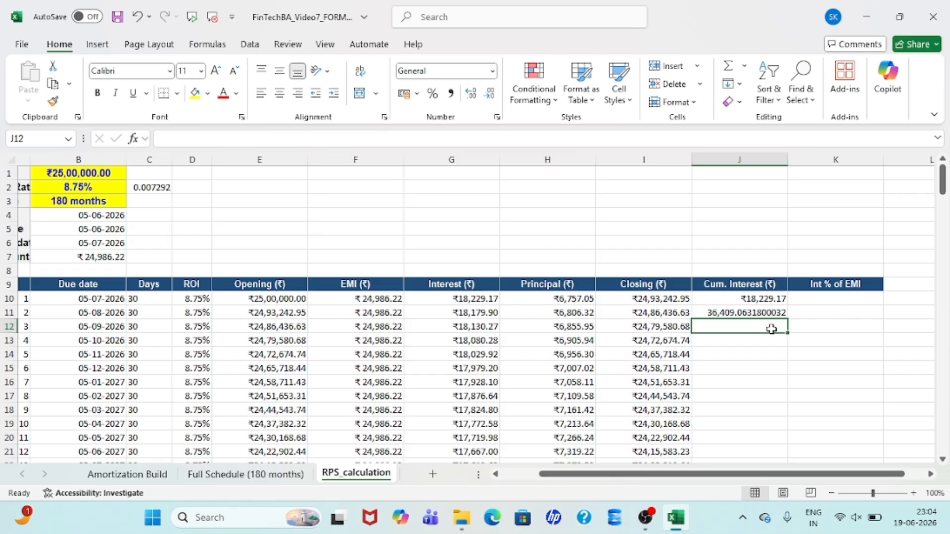
{"action": "type", "text": "="}
{"action": "key", "text": "Left"}
{"action": "key", "text": "Left"}
{"action": "key", "text": "Left"}
{"action": "key", "text": "Left"}
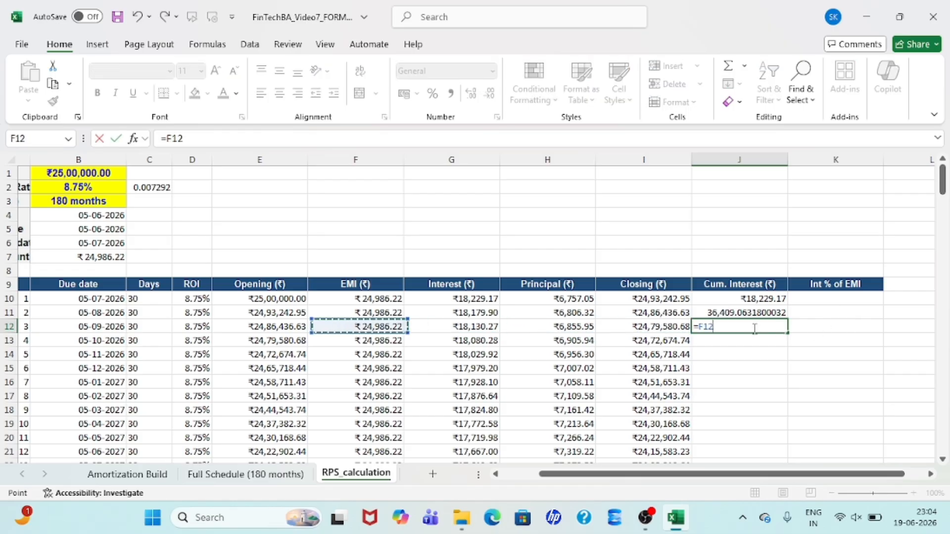
{"action": "key", "text": "Right"}
{"action": "type", "text": "+"}
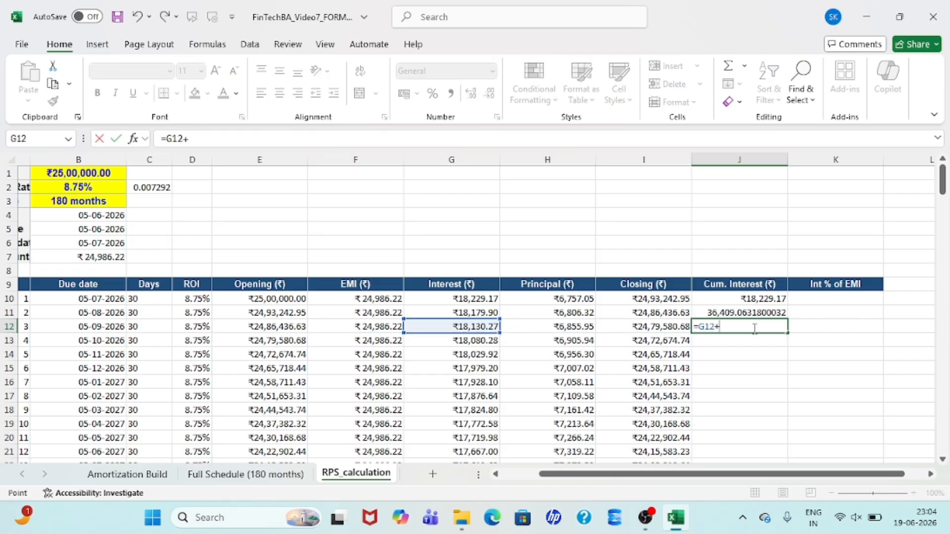
{"action": "key", "text": "Up"}
{"action": "key", "text": "Return"}
Copy the rupee number format of J10 onto the cells below it in the Cum. Interest and Int % of EMI columns, starting at J11
{"action": "left_click", "coordinate": [737, 299]}
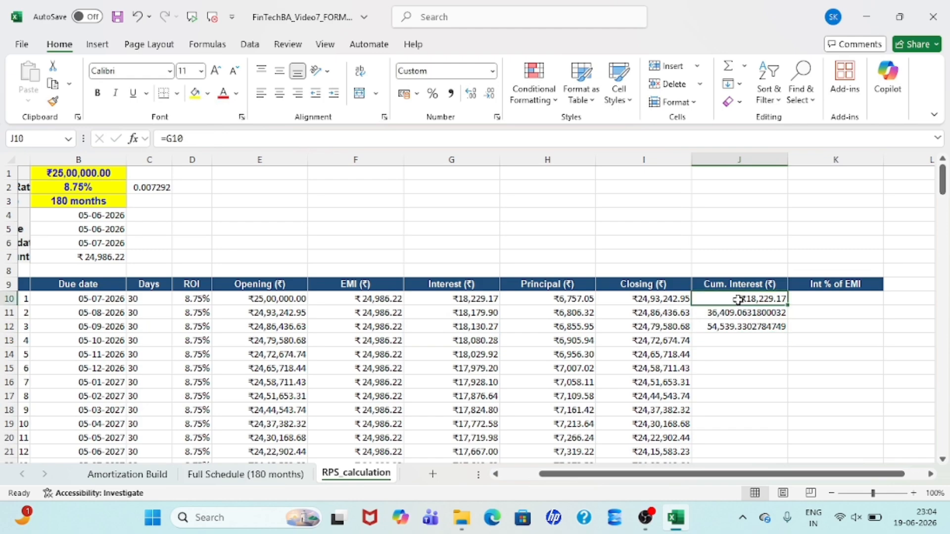
{"action": "left_click", "coordinate": [54, 102]}
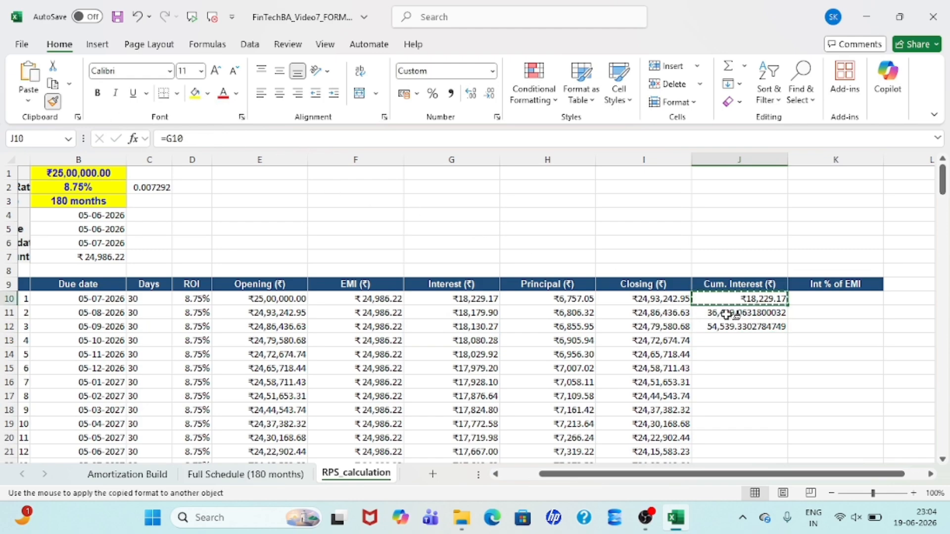
{"action": "mouse_move", "coordinate": [740, 317]}
{"action": "left_mouse_down"}
{"action": "mouse_move", "coordinate": [848, 355]}
{"action": "mouse_move", "coordinate": [847, 470]}
{"action": "mouse_move", "coordinate": [832, 497]}
{"action": "mouse_move", "coordinate": [847, 428]}
{"action": "left_mouse_up"}
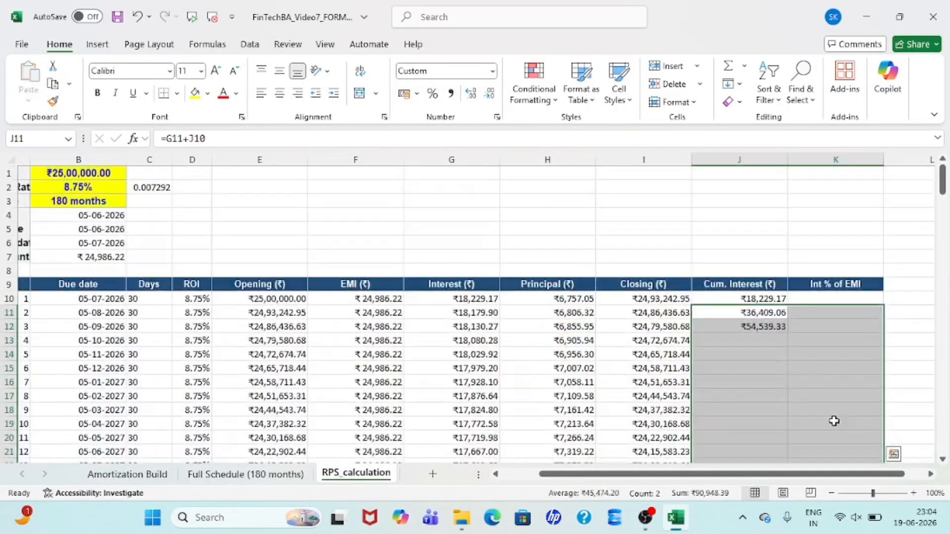
Fill the cumulative interest formulas in J11:J12 down to month 180 and check the last entry in J189
{"action": "left_click_drag", "start_coordinate": [760, 315], "coordinate": [774, 326]}
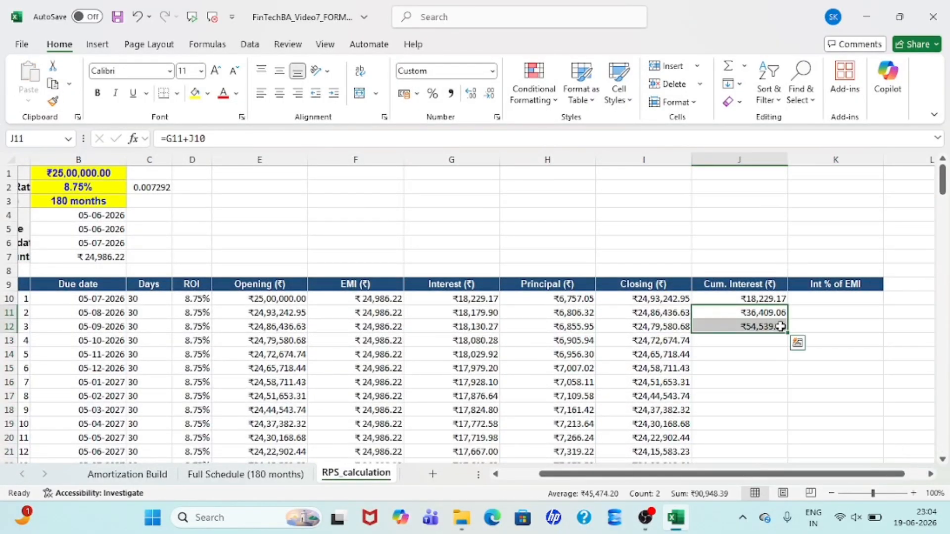
{"action": "double_click", "coordinate": [787, 333]}
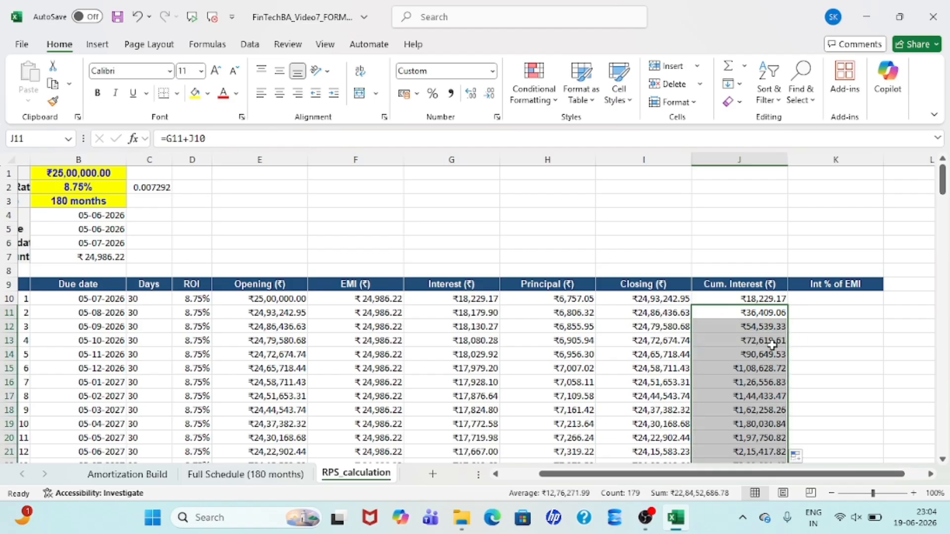
{"action": "scroll", "coordinate": [760, 358], "scroll_direction": "down", "scroll_amount": 12}
{"action": "scroll", "coordinate": [760, 358], "scroll_direction": "down", "scroll_amount": 20}
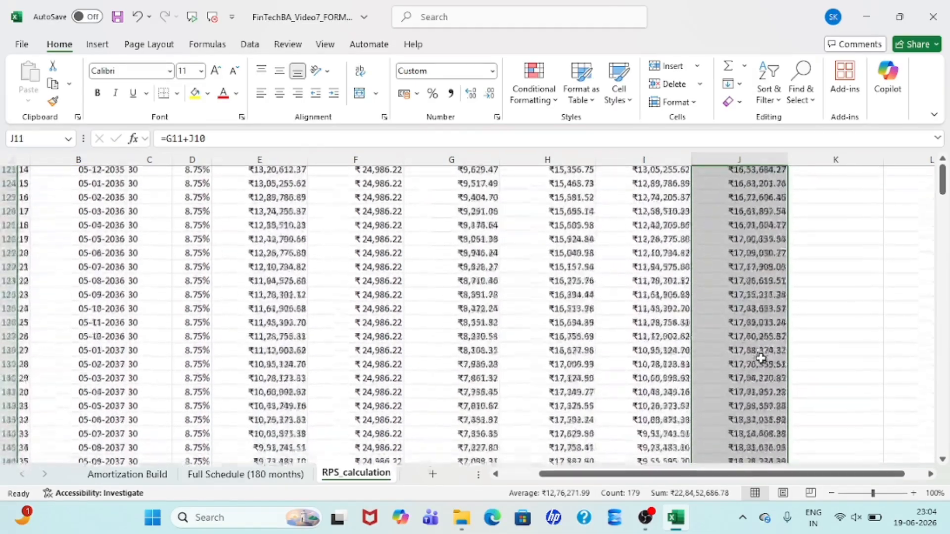
{"action": "scroll", "coordinate": [760, 358], "scroll_direction": "down", "scroll_amount": 2}
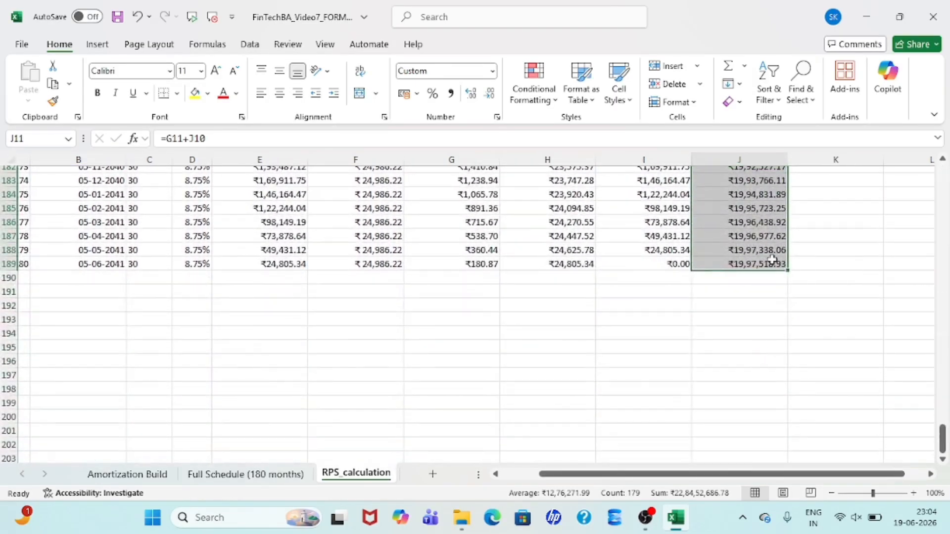
{"action": "left_click", "coordinate": [743, 264]}
{"action": "scroll", "coordinate": [622, 314], "scroll_direction": "up", "scroll_amount": 20}
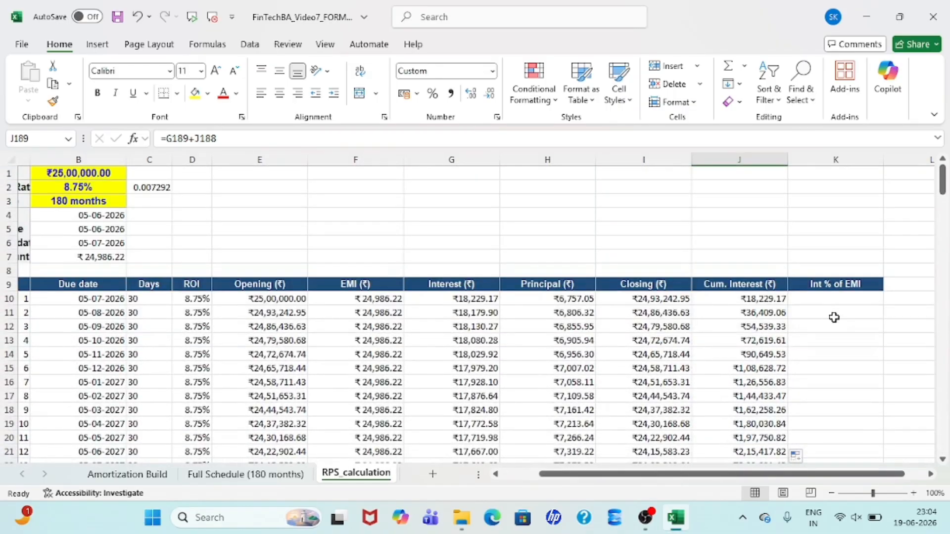
Select K10 for month 1's interest percentage, and examine the reference formula in I5 on the Full Schedule (180 months) sheet
{"action": "left_click", "coordinate": [817, 301]}
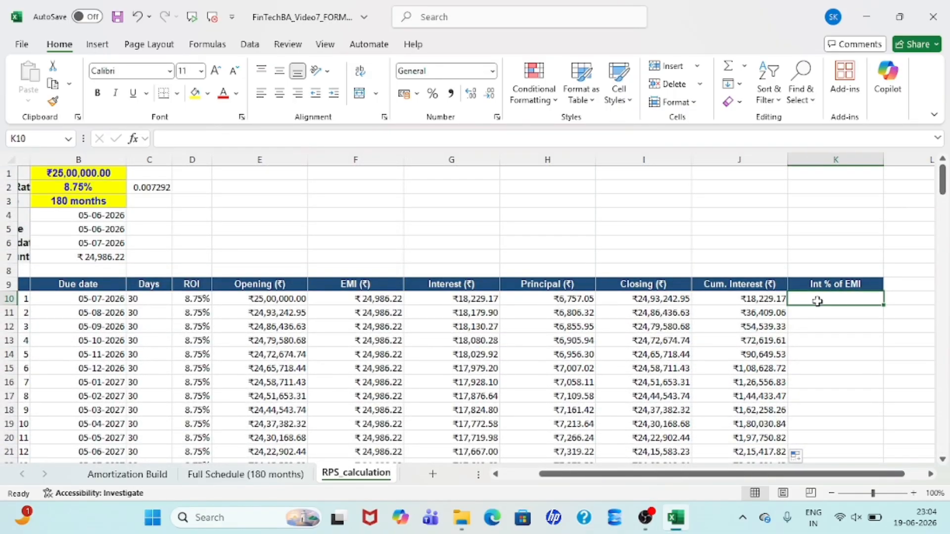
{"action": "left_click", "coordinate": [243, 474]}
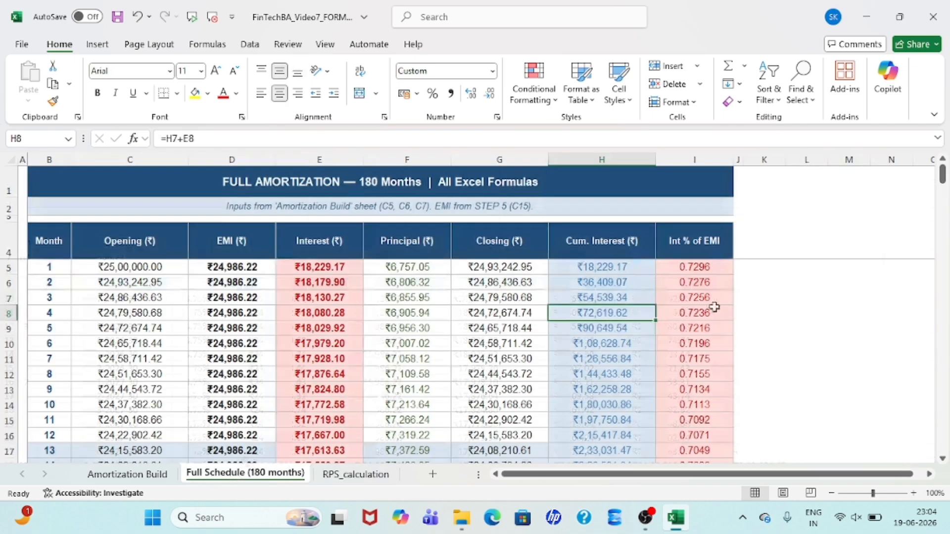
{"action": "left_click", "coordinate": [682, 269]}
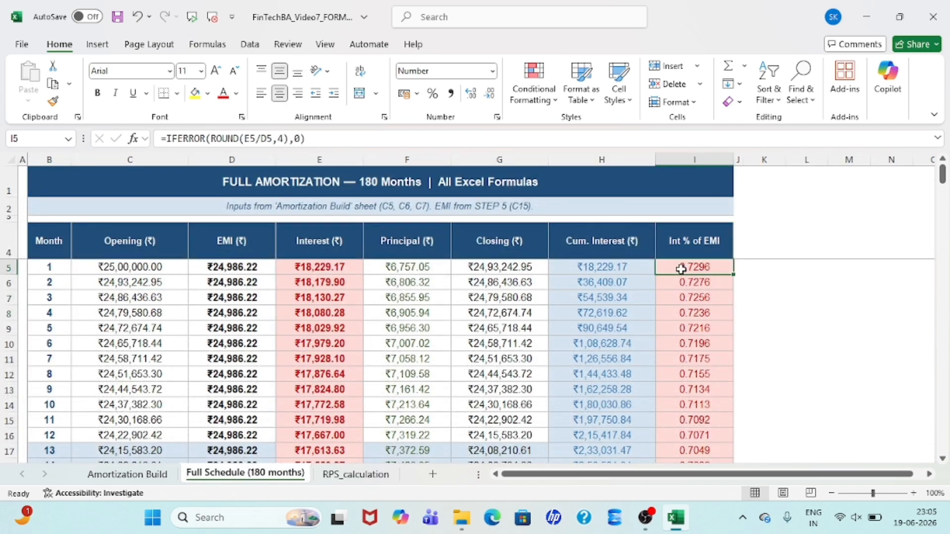
{"action": "key", "text": "F2"}
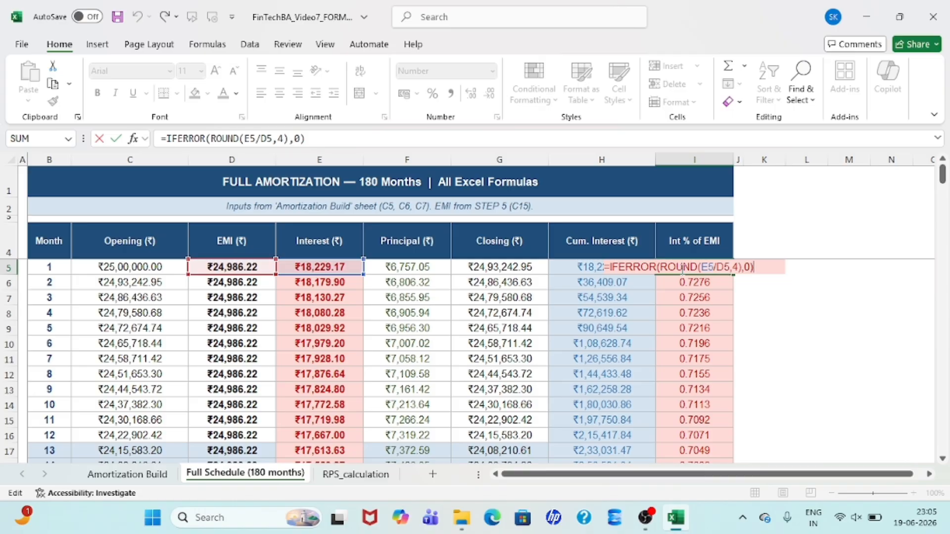
{"action": "key", "text": "ctrl+Return"}
On RPS_calculation, calculate the month 1 interest percentage of EMI in K10 with =G10/F10
{"action": "left_click", "coordinate": [356, 473]}
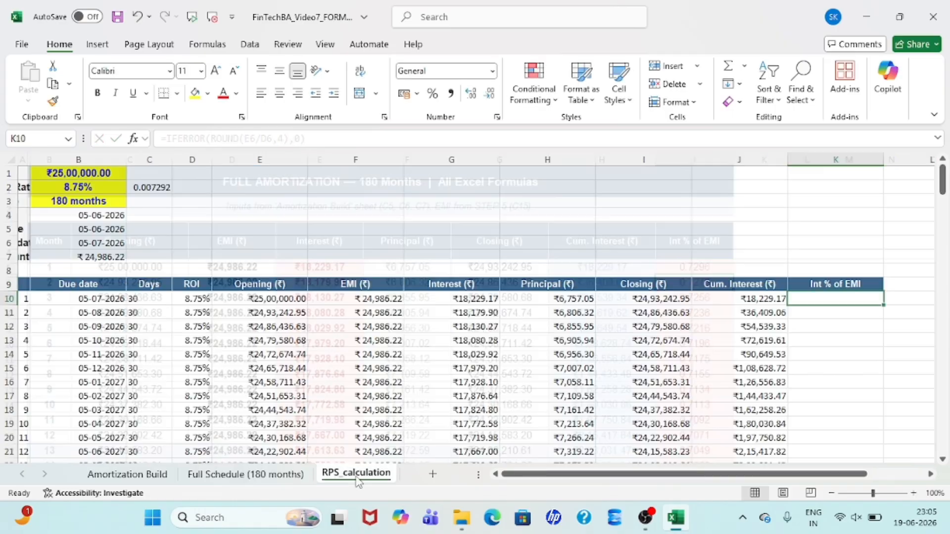
{"action": "type", "text": "="}
{"action": "key", "text": "Left"}
{"action": "key", "text": "Left"}
{"action": "key", "text": "Left"}
{"action": "key", "text": "Left"}
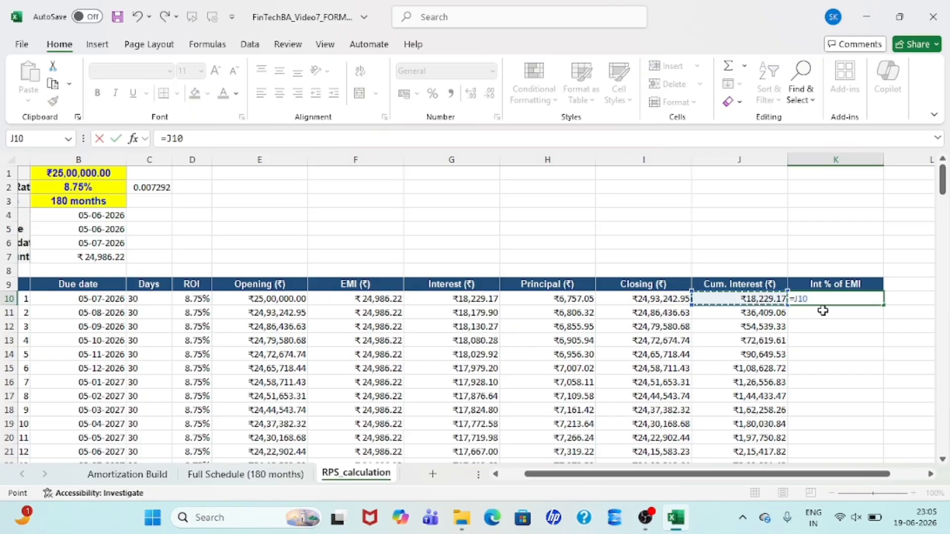
{"action": "type", "text": "/"}
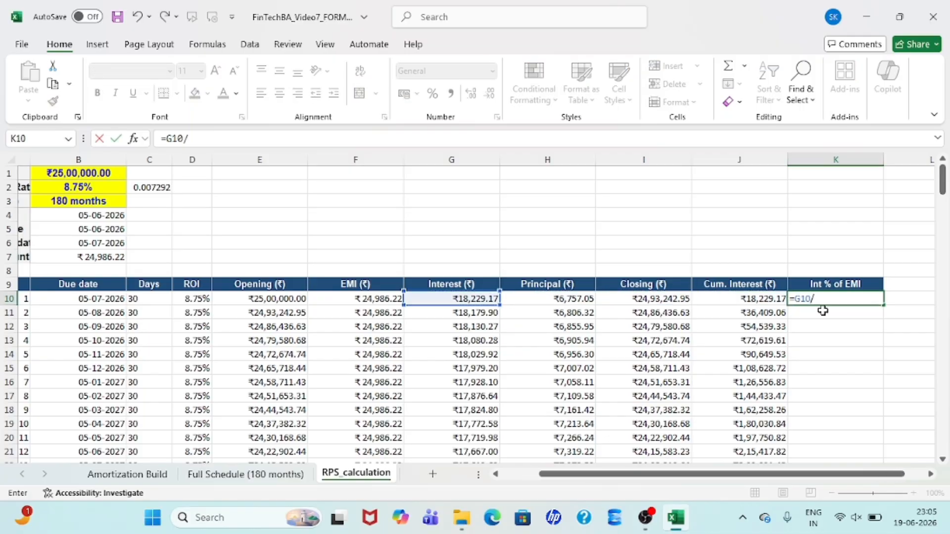
{"action": "key", "text": "Left"}
{"action": "key", "text": "Left"}
{"action": "key", "text": "Left"}
{"action": "key", "text": "Left"}
{"action": "key", "text": "Left"}
{"action": "key", "text": "Return"}
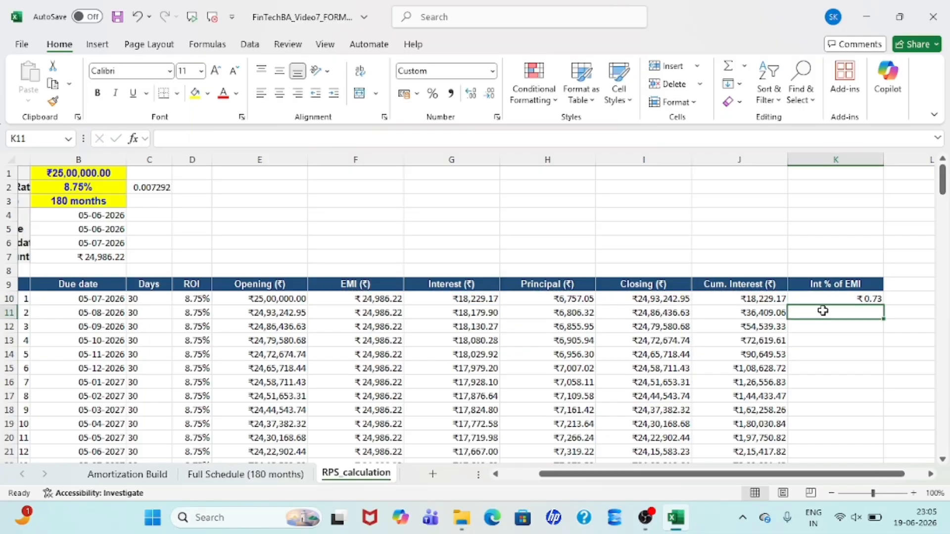
Copy the K10 formula to K11 and fill both down the Int % of EMI column to month 180, then review the column
{"action": "key", "text": "Up"}
{"action": "key", "text": "ctrl+c"}
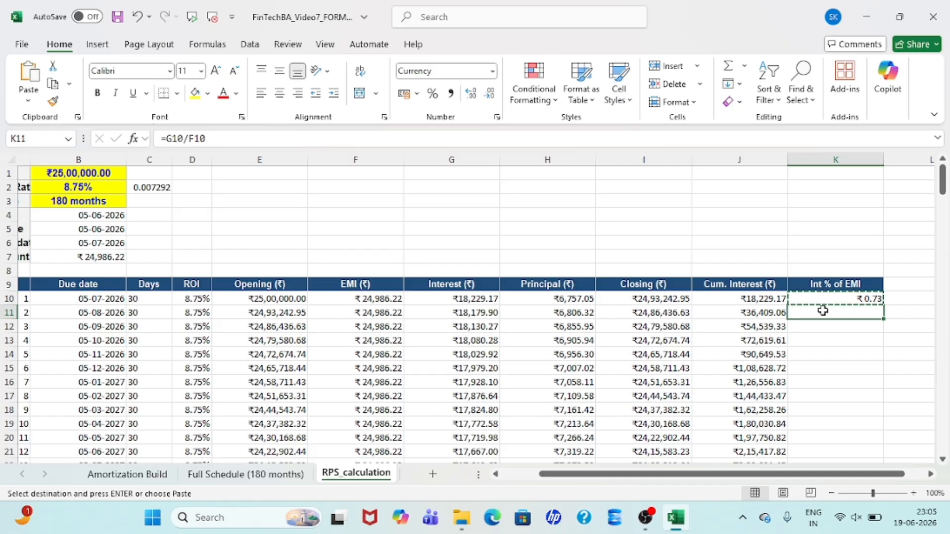
{"action": "left_click", "coordinate": [822, 310]}
{"action": "key", "text": "ctrl+v"}
{"action": "left_click_drag", "start_coordinate": [878, 299], "coordinate": [873, 310]}
{"action": "double_click", "coordinate": [882, 320]}
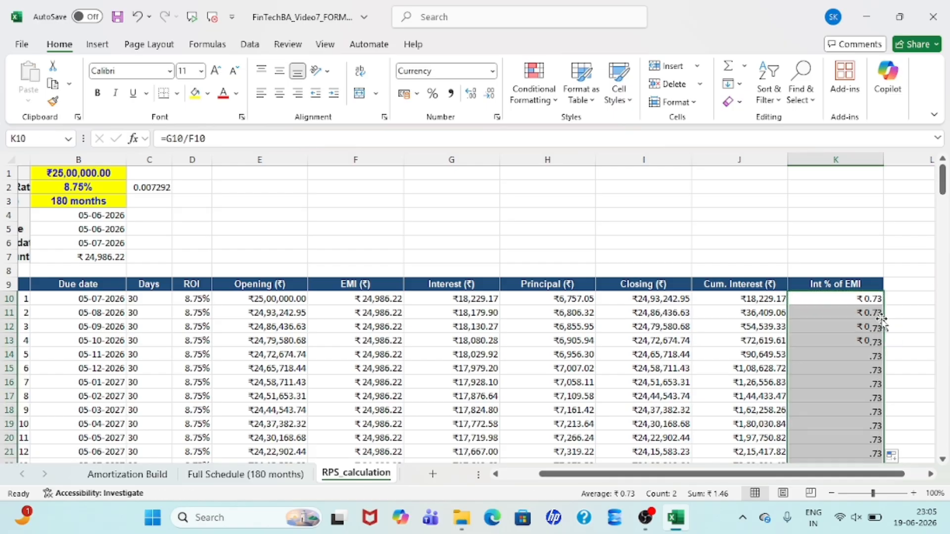
{"action": "scroll", "coordinate": [827, 377], "scroll_direction": "down", "scroll_amount": 20}
{"action": "scroll", "coordinate": [829, 377], "scroll_direction": "up", "scroll_amount": 20}
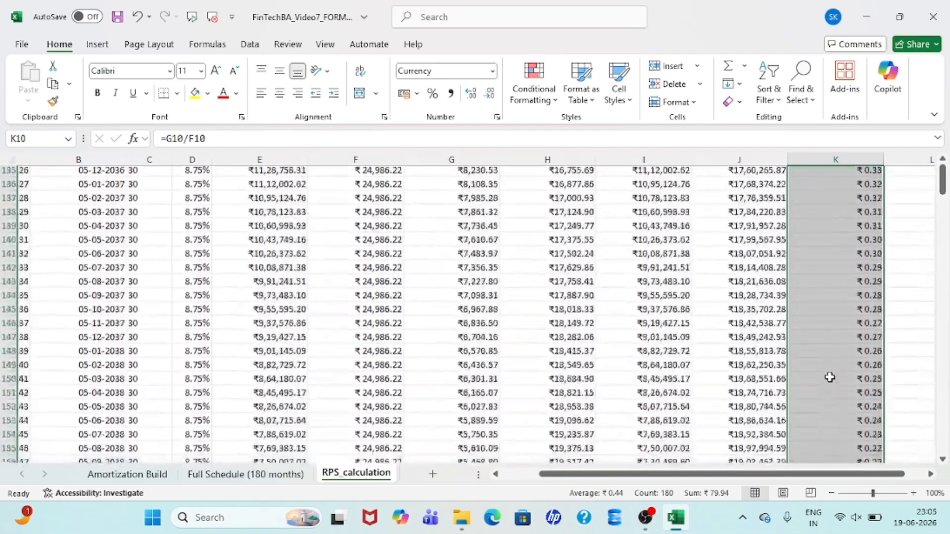
{"action": "scroll", "coordinate": [830, 377], "scroll_direction": "up", "scroll_amount": 4}
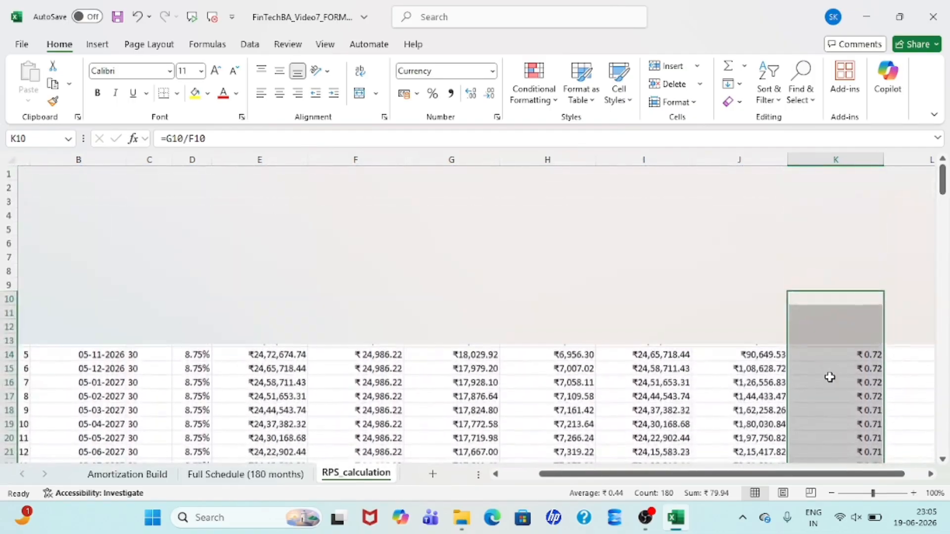
{"action": "left_click", "coordinate": [819, 298]}
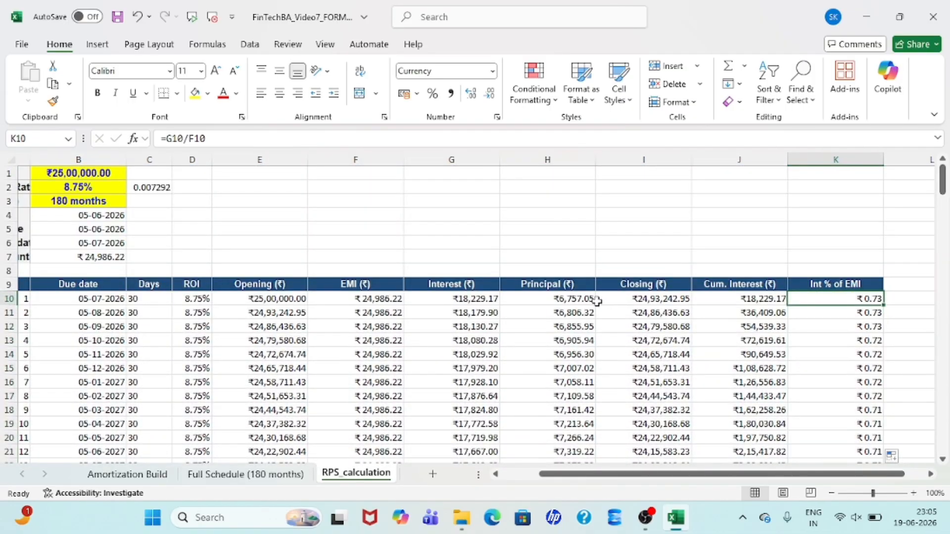
Examine the month 1 interest formula in G10 and the total of all interest values in G10:G189
{"action": "scroll", "coordinate": [597, 301], "scroll_direction": "up", "scroll_amount": 2}
{"action": "scroll", "coordinate": [597, 302], "scroll_direction": "left", "scroll_amount": 3}
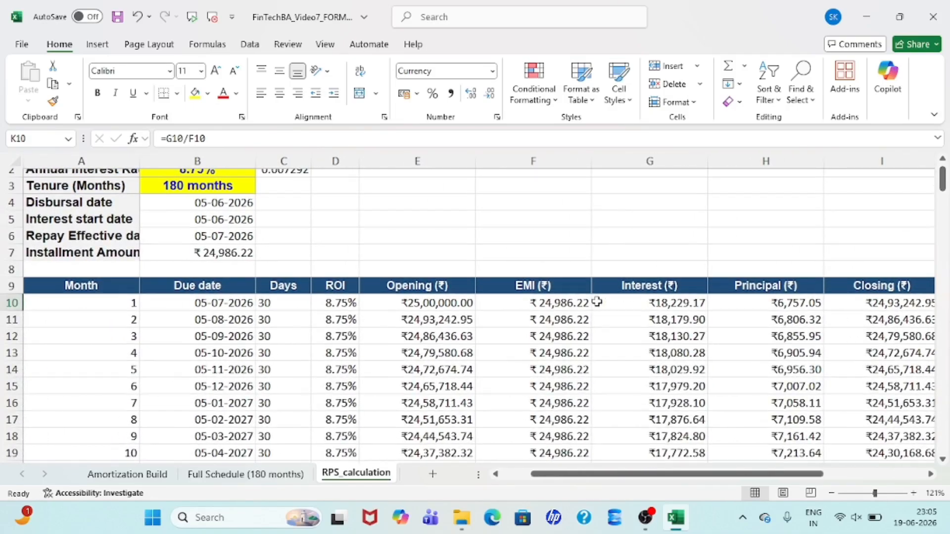
{"action": "scroll", "coordinate": [597, 301], "scroll_direction": "up", "scroll_amount": 1}
{"action": "left_click", "coordinate": [660, 327]}
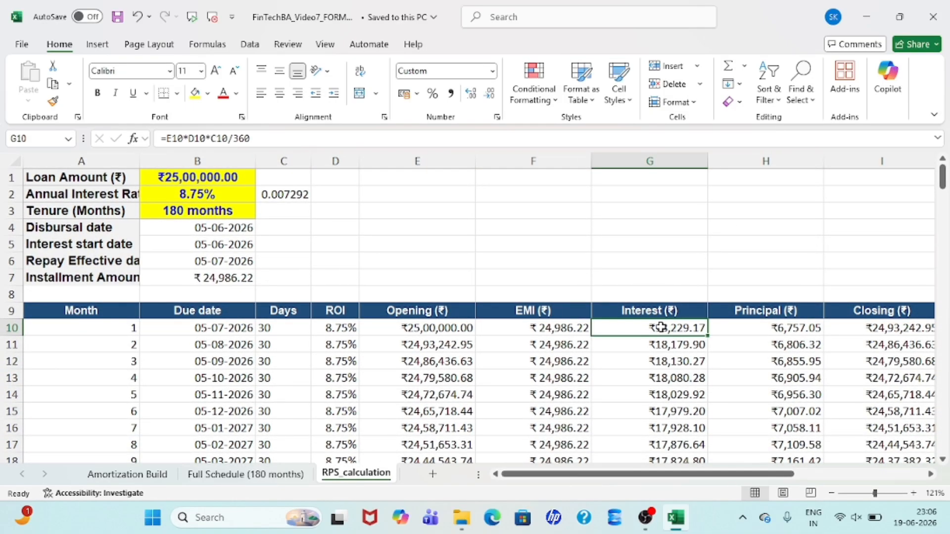
{"action": "key", "text": "ctrl+shift+Down"}
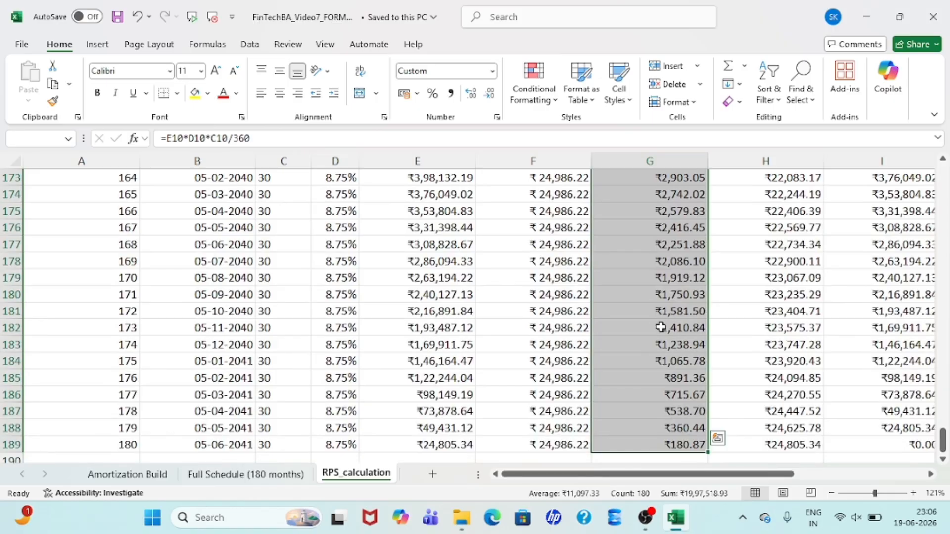
Total the Interest column in G190, directly below month 180, with =SUM(G10:G189)
{"action": "key", "text": "Down"}
{"action": "key", "text": "ctrl+Down"}
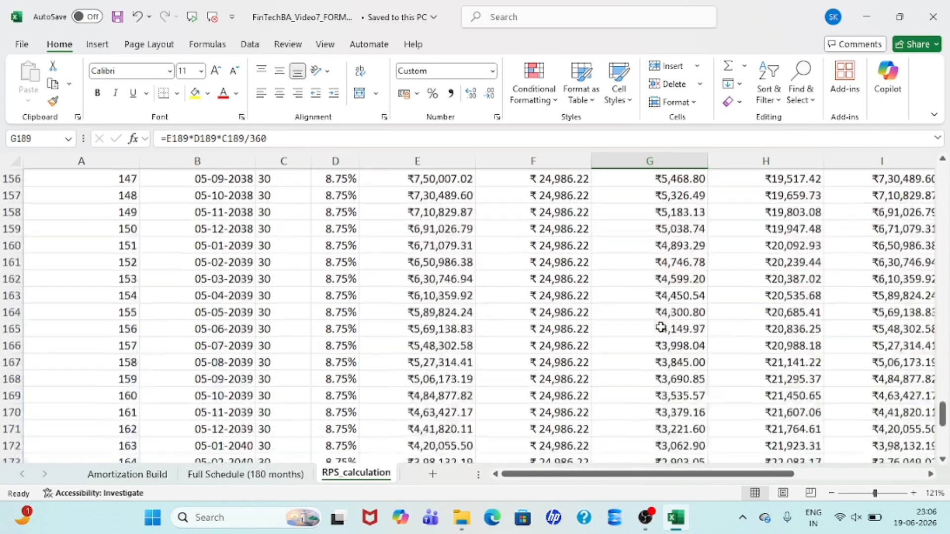
{"action": "key", "text": "Down"}
{"action": "key", "text": "F2"}
{"action": "type", "text": "=sum"}
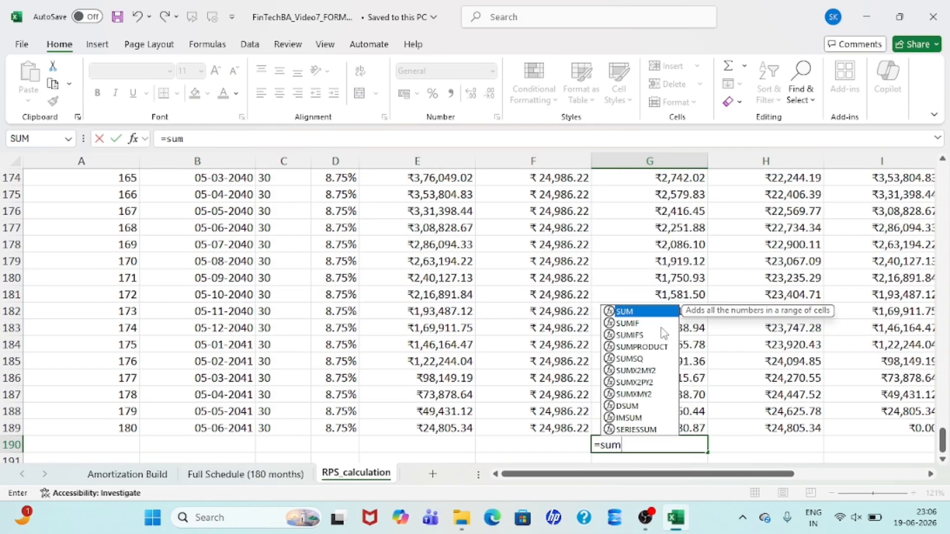
{"action": "key", "text": "Tab"}
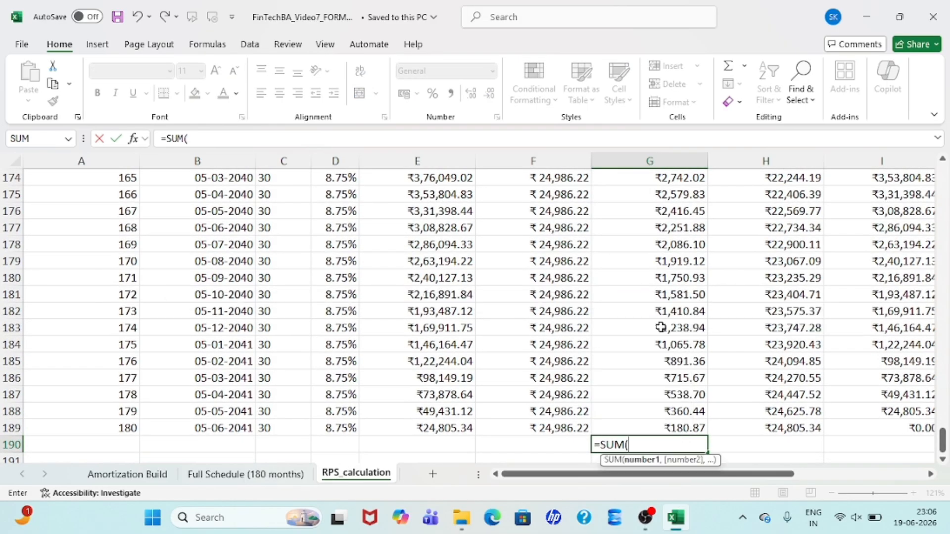
{"action": "key", "text": "Up"}
{"action": "key", "text": "shift+Up"}
{"action": "key", "text": "shift+Up"}
{"action": "key", "text": "shift+Up"}
{"action": "key", "text": "shift+Up"}
{"action": "key", "text": "shift+Up"}
{"action": "key", "text": "shift+Up"}
{"action": "key", "text": "shift+Up"}
{"action": "key", "text": "shift+Up"}
{"action": "key", "text": "shift+Up"}
{"action": "key", "text": "shift+Up"}
{"action": "key", "text": "shift+Up"}
{"action": "key", "text": "shift+Up"}
{"action": "key", "text": "shift+Up"}
{"action": "key", "text": "shift+Up"}
{"action": "key", "text": "shift+Up"}
{"action": "key", "text": "shift+Up"}
{"action": "key", "text": "shift+Up"}
{"action": "key", "text": "shift+Up"}
{"action": "key", "text": "shift+Up"}
{"action": "key", "text": "shift+Up"}
{"action": "key", "text": "shift+Up"}
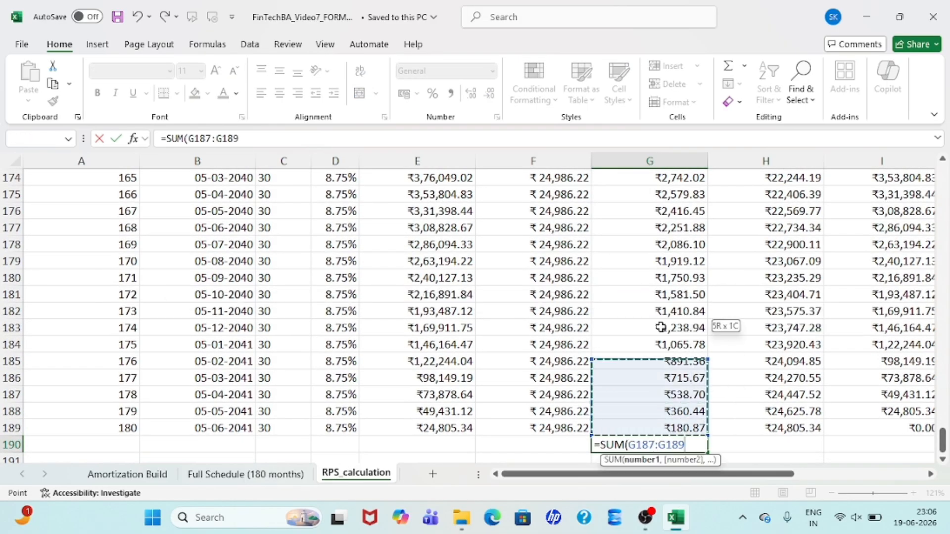
{"action": "key", "text": "shift+Up"}
{"action": "key", "text": "shift+Up"}
{"action": "key", "text": "shift+Up"}
{"action": "key", "text": "shift+Up"}
{"action": "key", "text": "shift+Up"}
{"action": "key", "text": "shift+Up"}
{"action": "key", "text": "shift+Up"}
{"action": "key", "text": "shift+Up"}
{"action": "key", "text": "shift+Up"}
{"action": "key", "text": "shift+Up"}
{"action": "key", "text": "shift+Up"}
{"action": "key", "text": "shift+Up"}
{"action": "key", "text": "shift+Up"}
{"action": "key", "text": "shift+Up"}
{"action": "key", "text": "shift+Up"}
{"action": "key", "text": "shift+Up"}
{"action": "key", "text": "shift+Up"}
{"action": "key", "text": "shift+Up"}
{"action": "key", "text": "shift+Up"}
{"action": "key", "text": "shift+Up"}
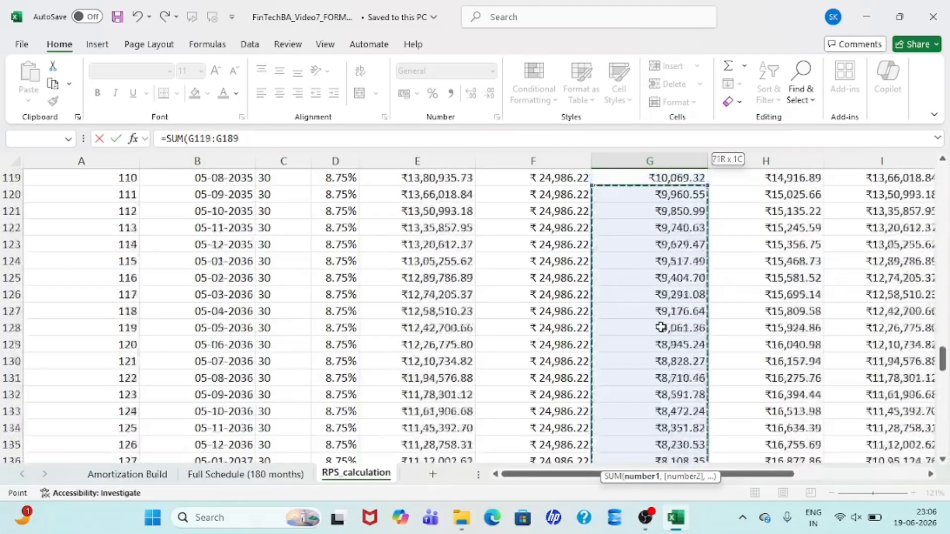
{"action": "key", "text": "shift+Up"}
{"action": "key", "text": "shift+Up"}
{"action": "key", "text": "shift+Up"}
{"action": "key", "text": "shift+Up"}
{"action": "key", "text": "shift+Up"}
{"action": "key", "text": "shift+Up"}
{"action": "key", "text": "shift+Up"}
{"action": "key", "text": "shift+Up"}
{"action": "key", "text": "shift+Up"}
{"action": "key", "text": "shift+Up"}
{"action": "key", "text": "shift+Up"}
{"action": "key", "text": "shift+Up"}
{"action": "key", "text": "shift+Up"}
{"action": "key", "text": "shift+Up"}
{"action": "key", "text": "shift+Up"}
{"action": "key", "text": "shift+Up"}
{"action": "key", "text": "shift+Up"}
{"action": "key", "text": "shift+Up"}
{"action": "key", "text": "shift+Up"}
{"action": "key", "text": "shift+Up"}
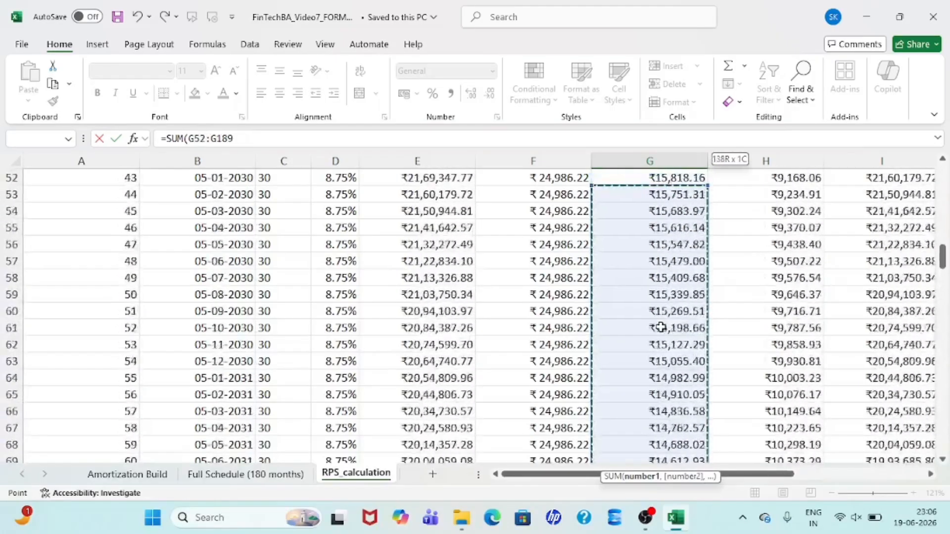
{"action": "key", "text": "shift+Up"}
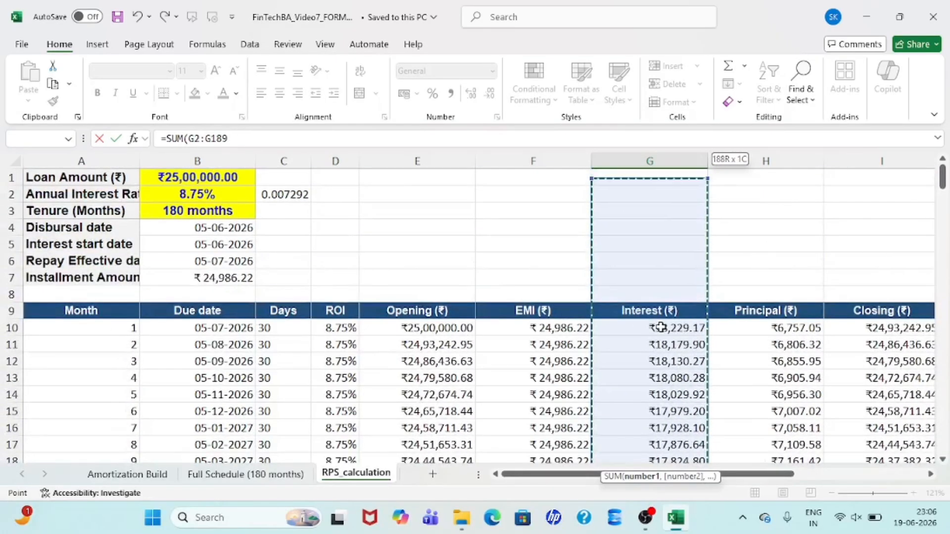
{"action": "key", "text": "shift+Down"}
{"action": "key", "text": "shift+Down"}
{"action": "key", "text": "shift+Down"}
{"action": "key", "text": "shift+Down"}
{"action": "key", "text": "shift+Down"}
{"action": "key", "text": "shift+Down"}
{"action": "key", "text": "shift+Down"}
{"action": "key", "text": "shift+Down"}
{"action": "key", "text": "shift+Down"}
{"action": "key", "text": "shift+Down"}
{"action": "key", "text": "shift+Up"}
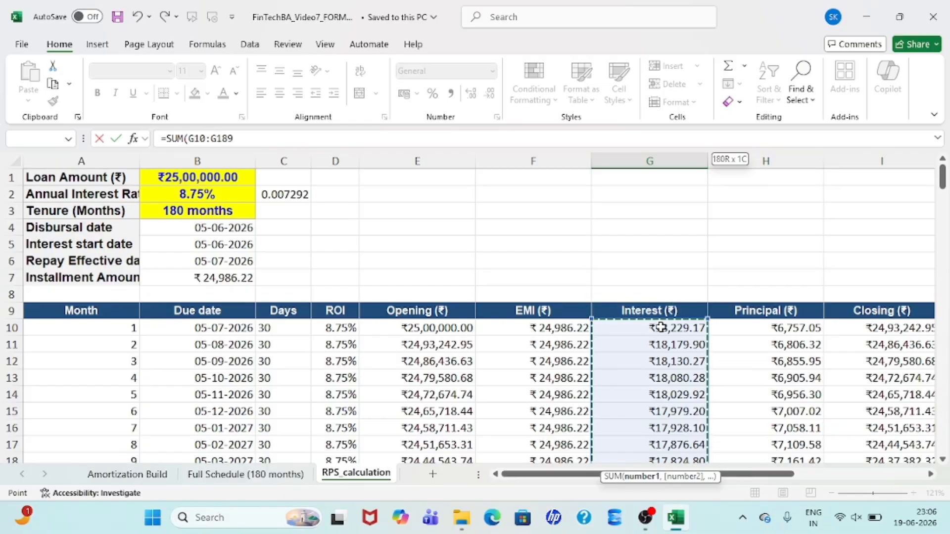
{"action": "left_click", "coordinate": [321, 142]}
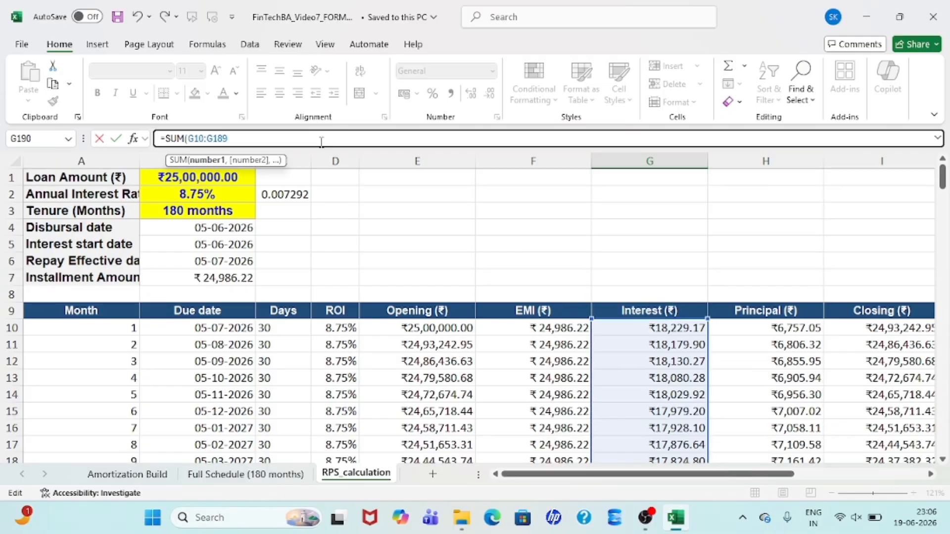
{"action": "type", "text": ")"}
{"action": "key", "text": "Return"}
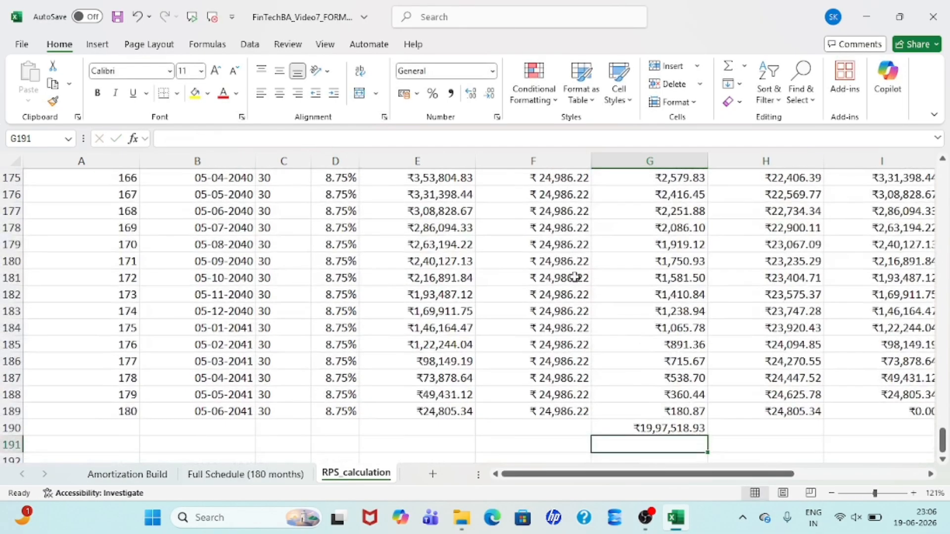
Highlight the interest total in G190 and the month 180 cumulative interest in J189 with yellow fill
{"action": "left_click", "coordinate": [644, 425]}
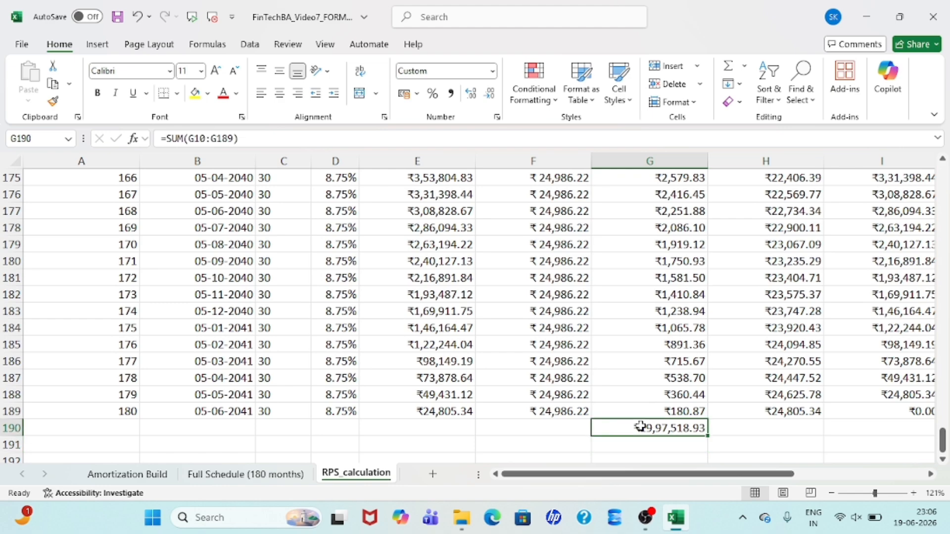
{"action": "left_click", "coordinate": [196, 94]}
{"action": "scroll", "coordinate": [643, 363], "scroll_direction": "right", "scroll_amount": 4}
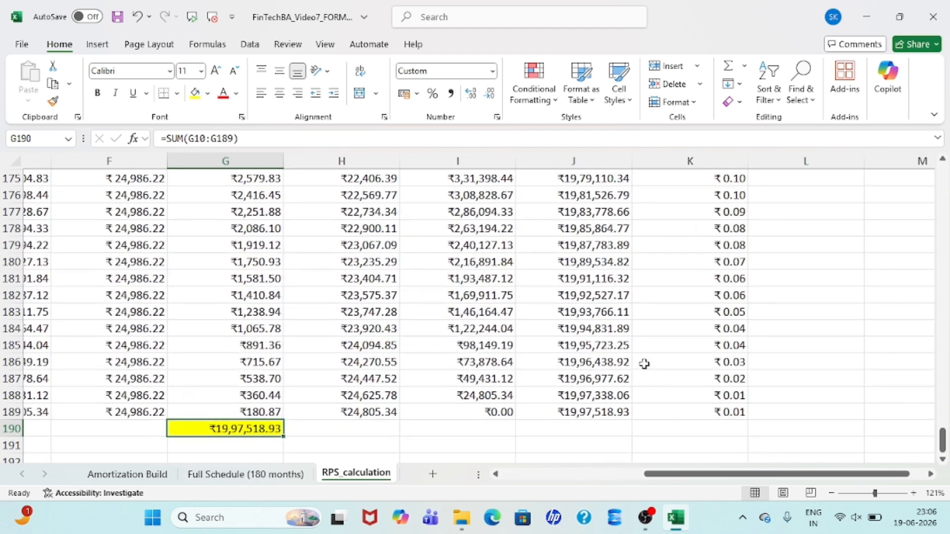
{"action": "left_click", "coordinate": [592, 415]}
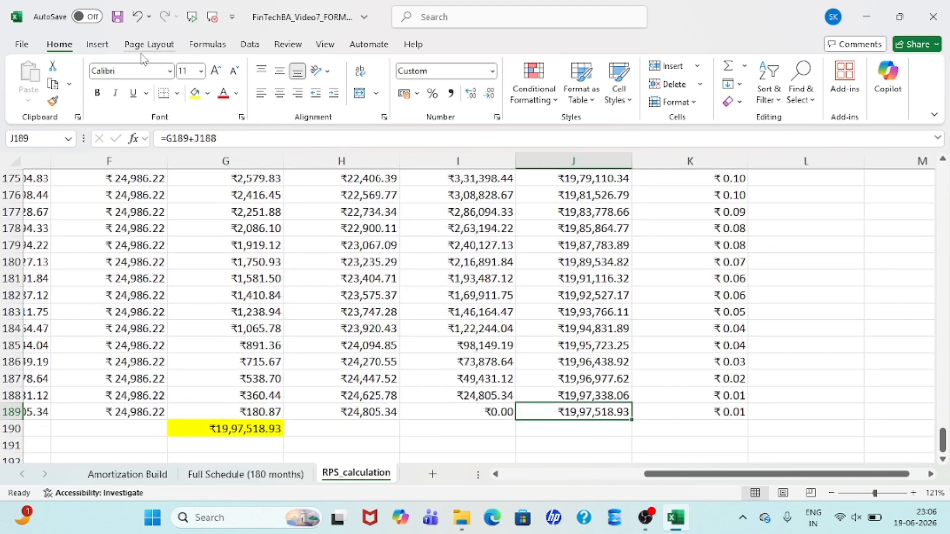
{"action": "left_click", "coordinate": [194, 94]}
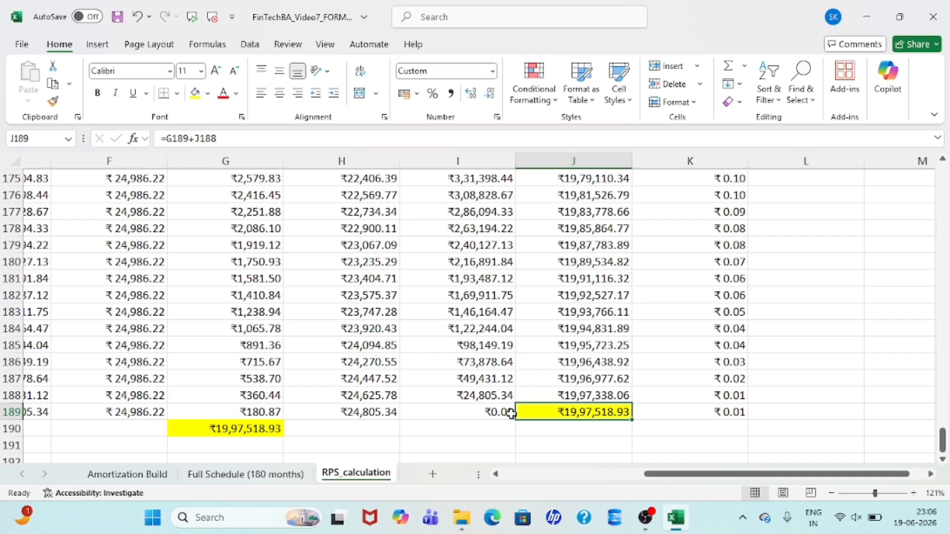
Compare the interest total in G190 with the final cumulative interest in J189
{"action": "scroll", "coordinate": [410, 421], "scroll_direction": "left", "scroll_amount": 3}
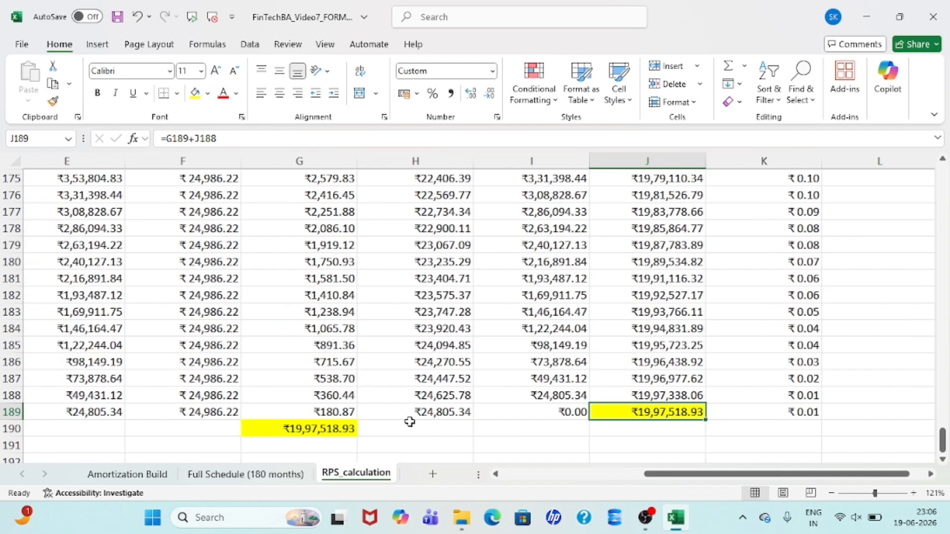
{"action": "left_click", "coordinate": [364, 430]}
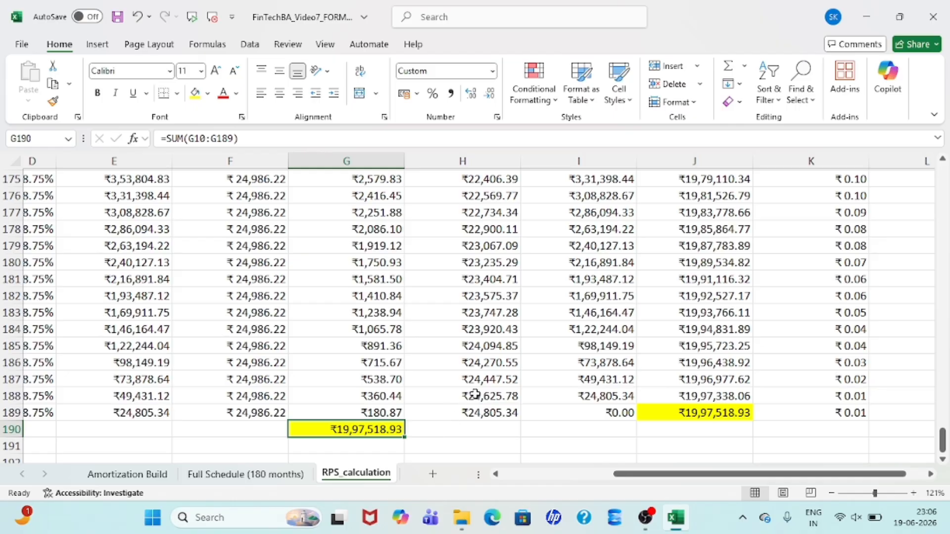
{"action": "left_click", "coordinate": [704, 424]}
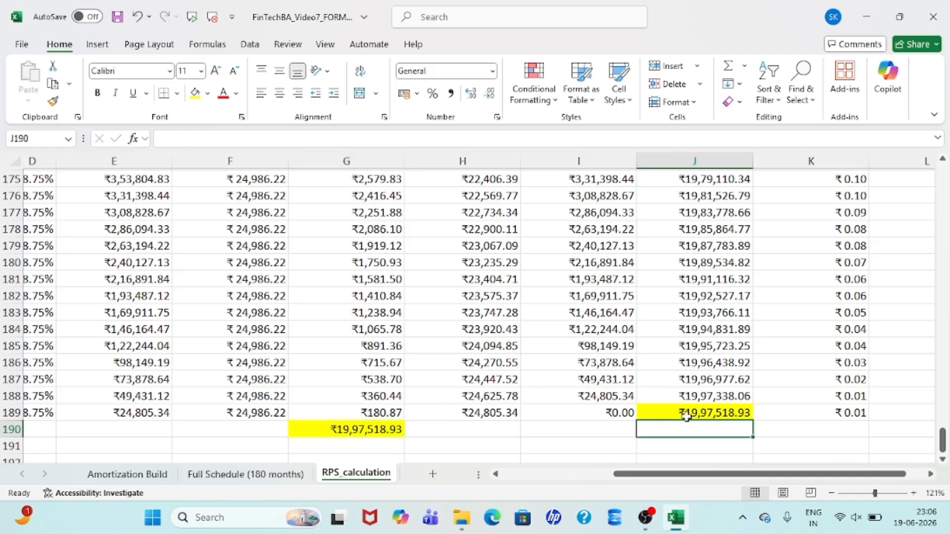
{"action": "left_click", "coordinate": [691, 415]}
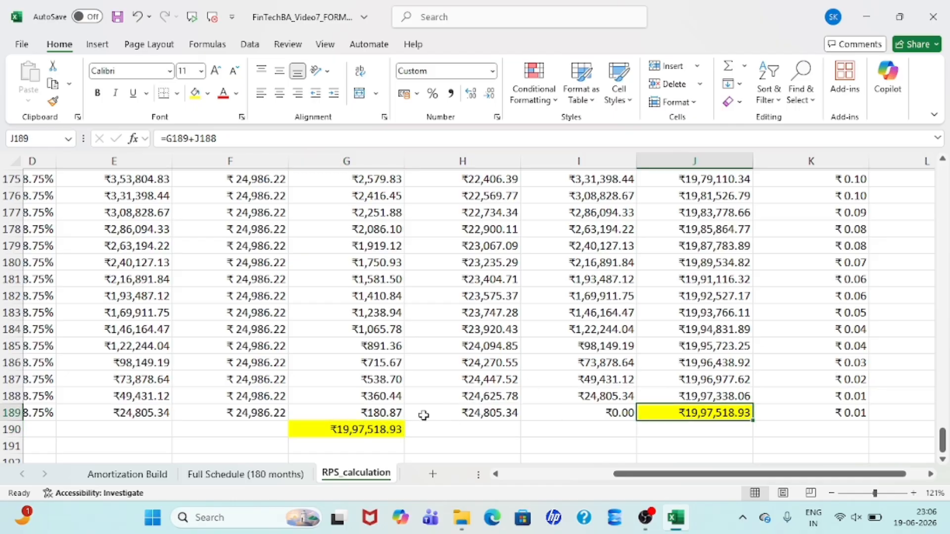
{"action": "left_click", "coordinate": [376, 427]}
{"action": "scroll", "coordinate": [489, 373], "scroll_direction": "up", "scroll_amount": 1}
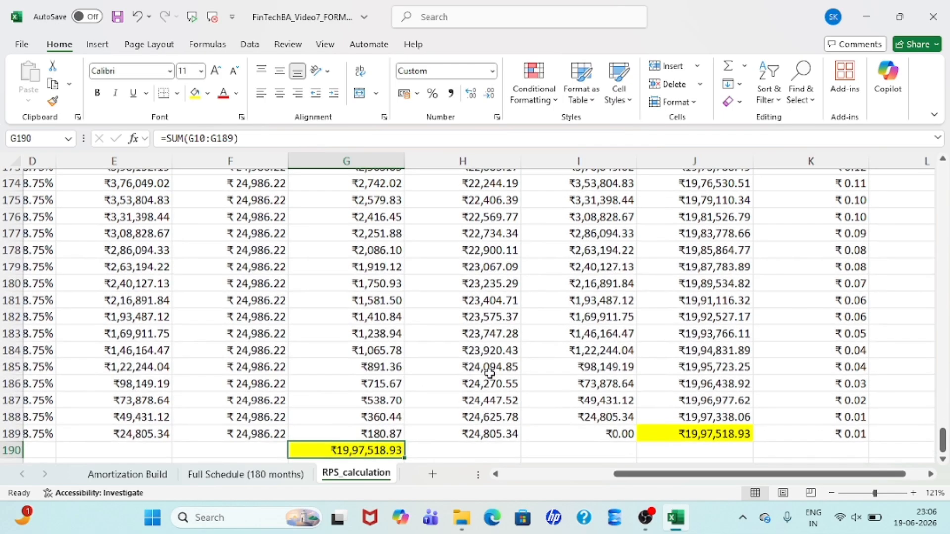
Record the current interest total as the fixed value 1997518.93 in G192, then return to the total in G190
{"action": "scroll", "coordinate": [489, 373], "scroll_direction": "down", "scroll_amount": 2}
{"action": "left_click", "coordinate": [317, 372]}
{"action": "type", "text": "19"}
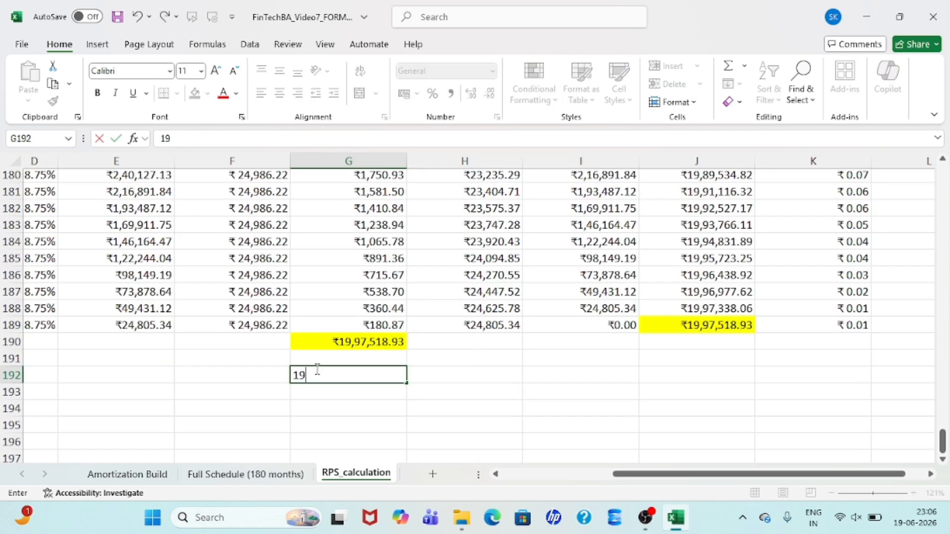
{"action": "type", "text": "97518.95"}
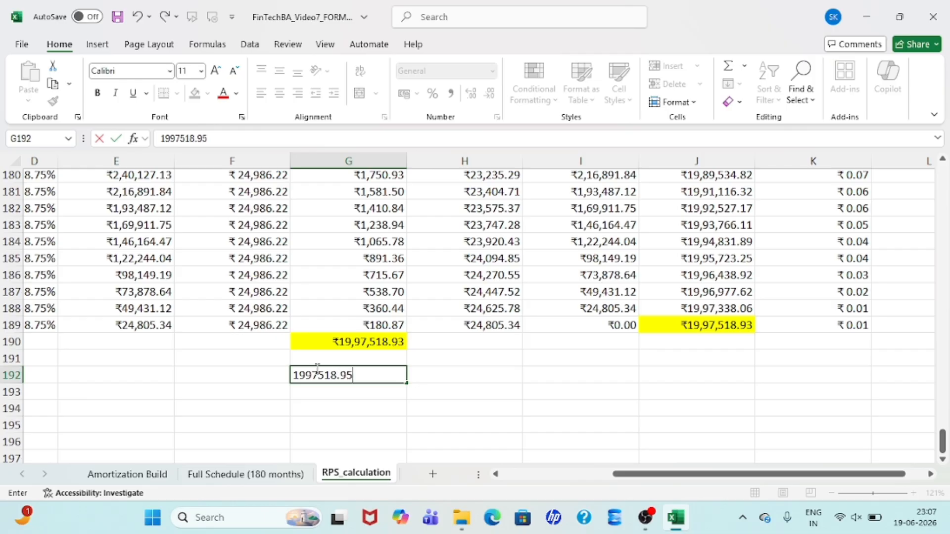
{"action": "key", "text": "BackSpace"}
{"action": "type", "text": "3"}
{"action": "key", "text": "Return"}
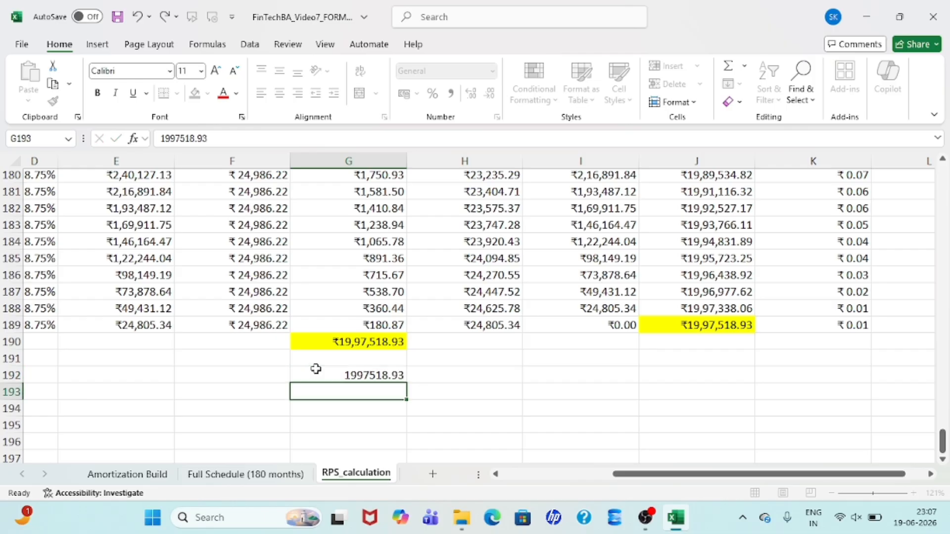
{"action": "key", "text": "Up"}
{"action": "key", "text": "Up"}
{"action": "key", "text": "Up"}
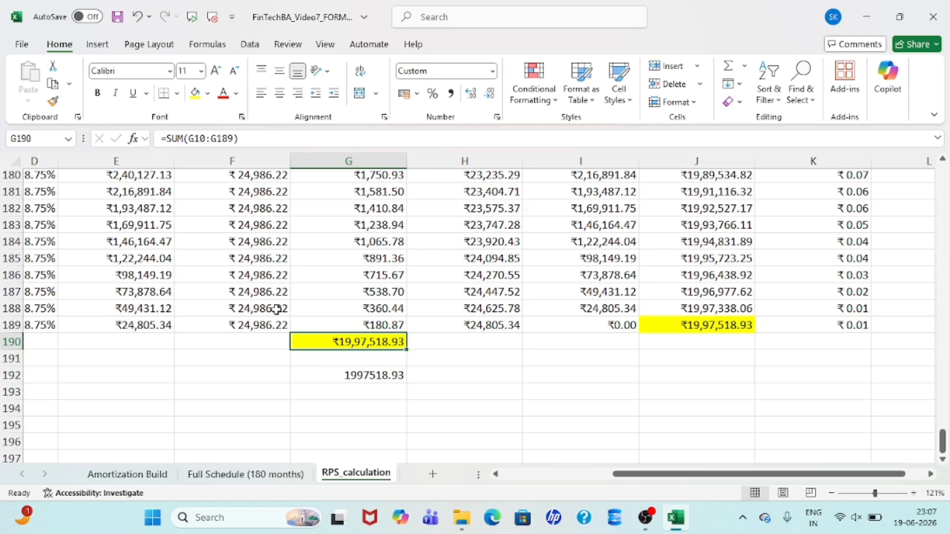
Change the Annual Interest Rate in B2 to 9%
{"action": "scroll", "coordinate": [275, 307], "scroll_direction": "up", "scroll_amount": 20}
{"action": "scroll", "coordinate": [275, 307], "scroll_direction": "left", "scroll_amount": 3}
{"action": "scroll", "coordinate": [276, 309], "scroll_direction": "up", "scroll_amount": 3}
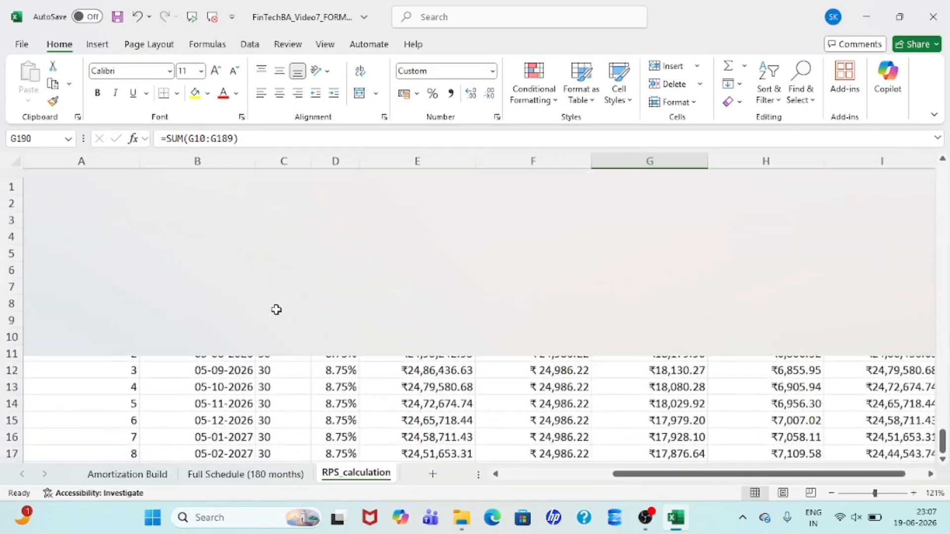
{"action": "left_click", "coordinate": [190, 194]}
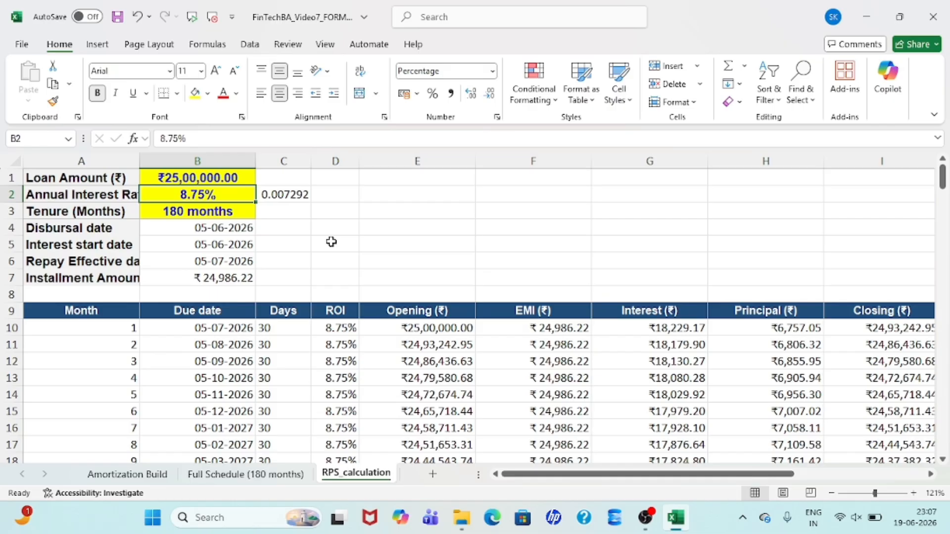
{"action": "left_click", "coordinate": [181, 138]}
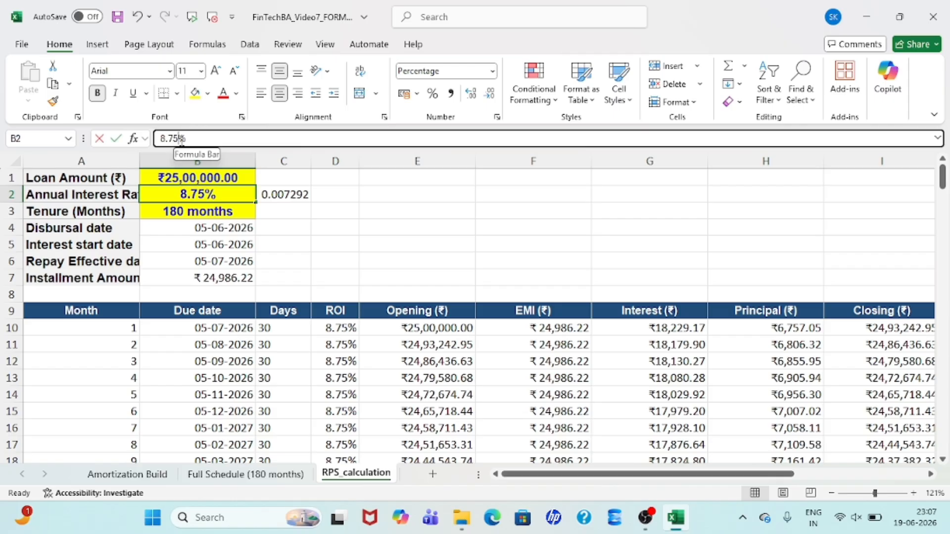
{"action": "left_click_drag", "start_coordinate": [181, 138], "coordinate": [157, 140]}
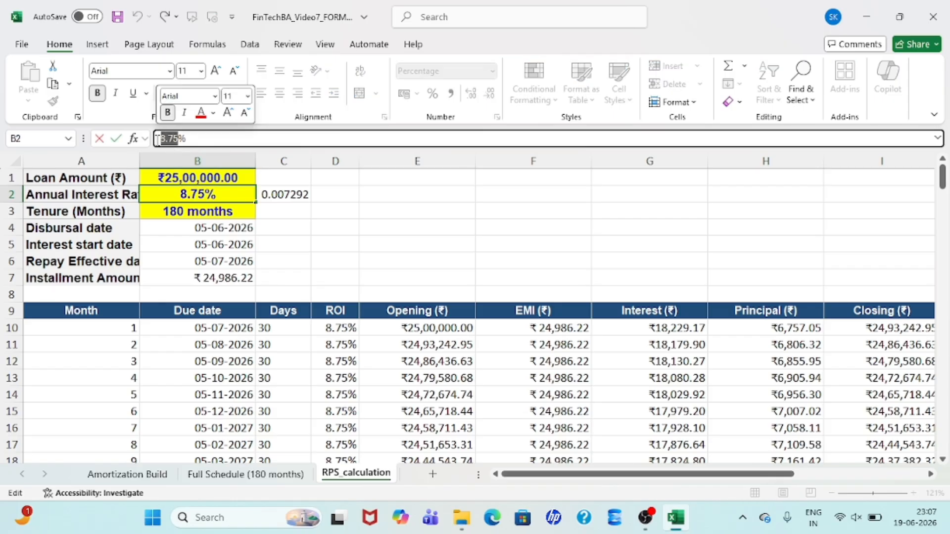
{"action": "type", "text": "9"}
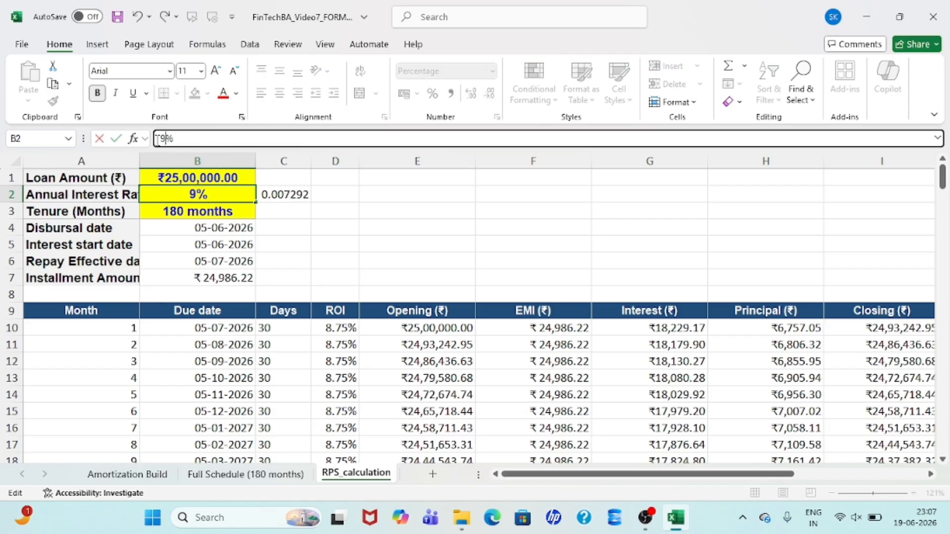
{"action": "key", "text": "Return"}
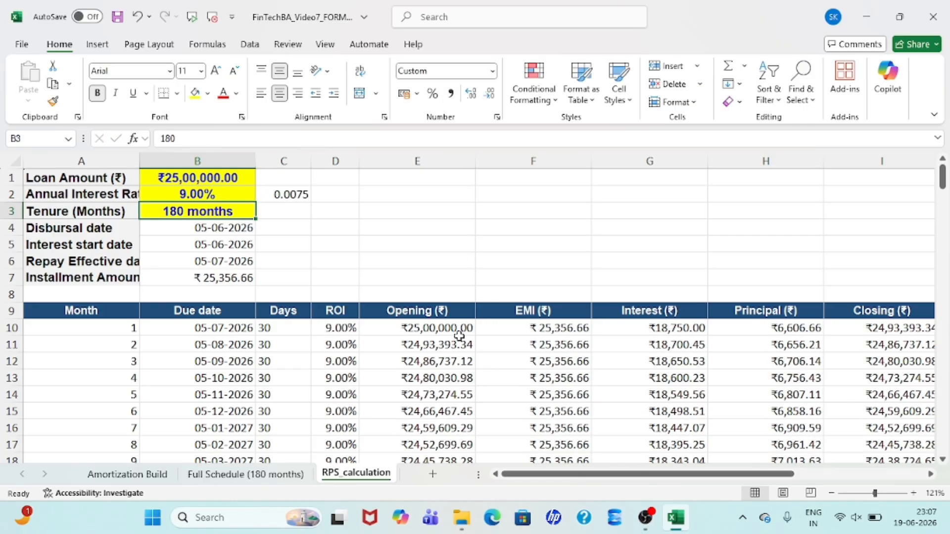
Check the recalculated interest total in G190 and record it as the fixed value 2064199.63 in G193
{"action": "scroll", "coordinate": [459, 336], "scroll_direction": "down", "scroll_amount": 20}
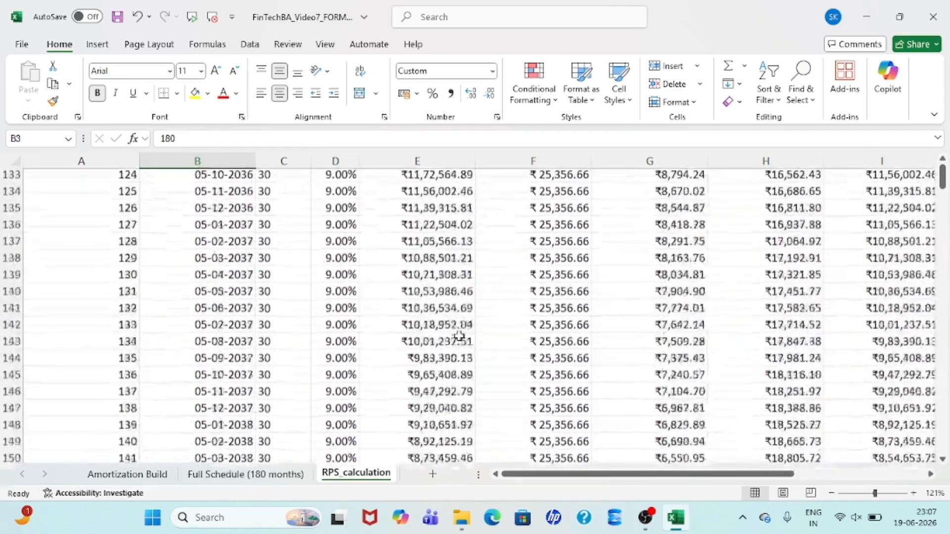
{"action": "scroll", "coordinate": [459, 336], "scroll_direction": "down", "scroll_amount": 20}
{"action": "scroll", "coordinate": [459, 336], "scroll_direction": "up", "scroll_amount": 9}
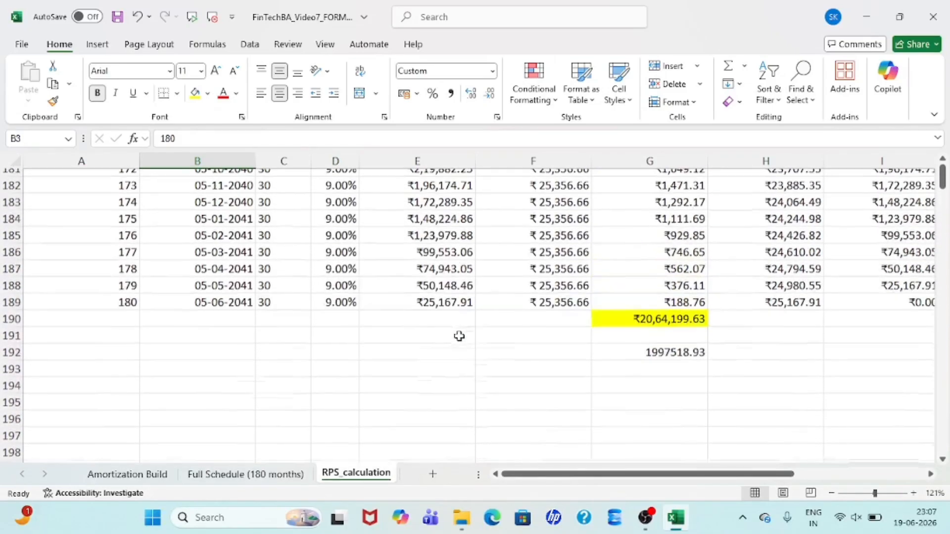
{"action": "left_click", "coordinate": [656, 323]}
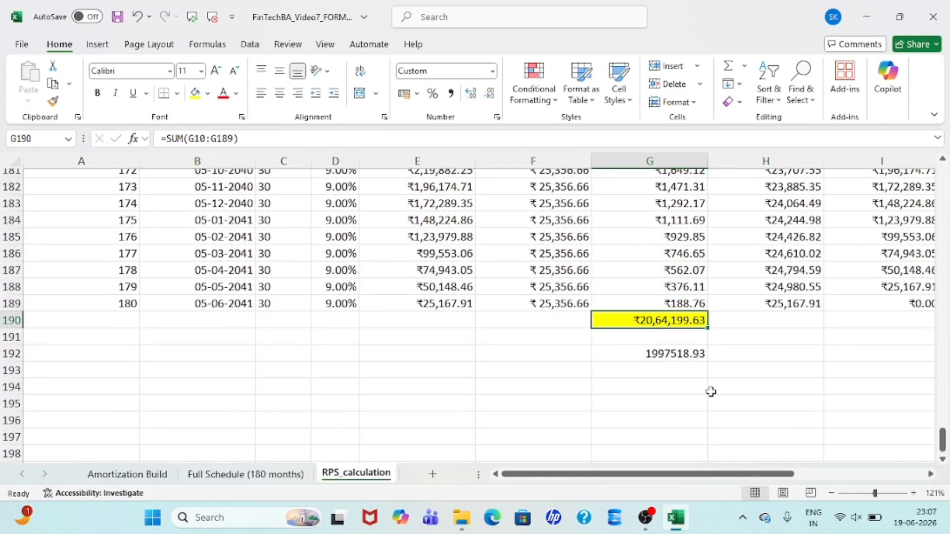
{"action": "left_click", "coordinate": [659, 371]}
{"action": "type", "text": "20"}
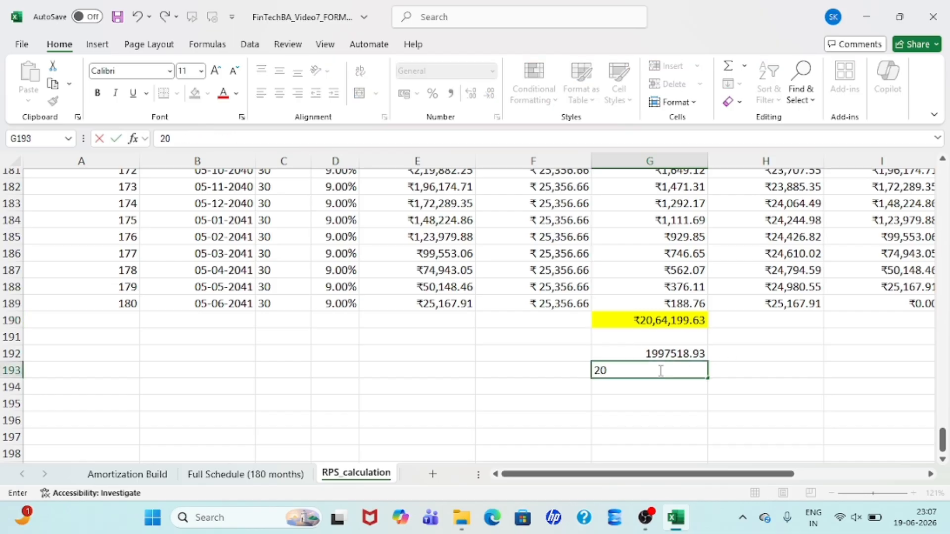
{"action": "type", "text": "64199.63"}
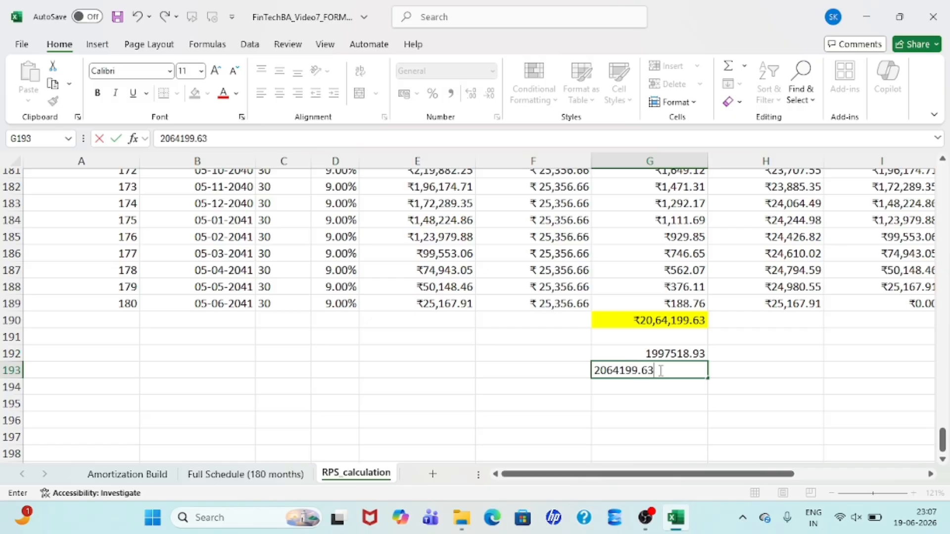
{"action": "key", "text": "Return"}
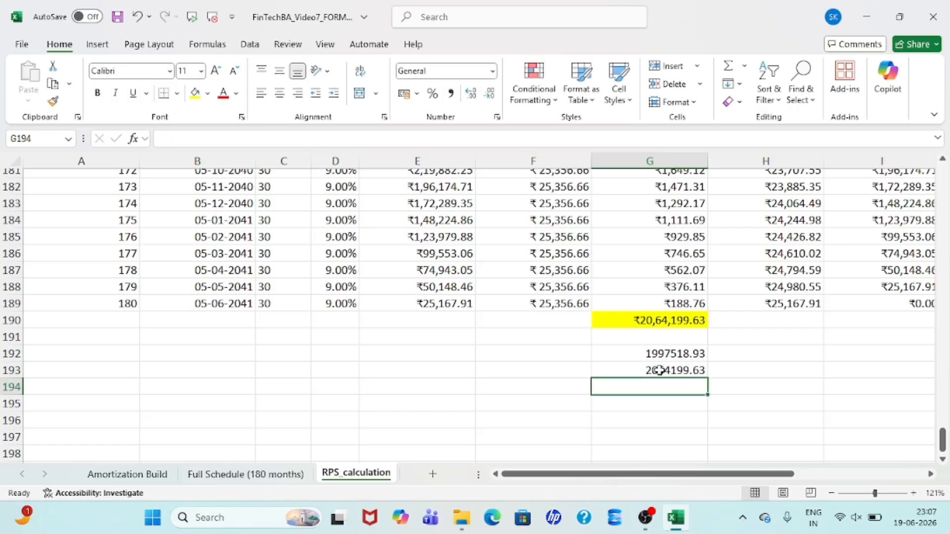
Calculate the difference between the two recorded interest totals in G194 with =G193-G192
{"action": "type", "text": "="}
{"action": "left_click", "coordinate": [659, 370]}
{"action": "type", "text": "-"}
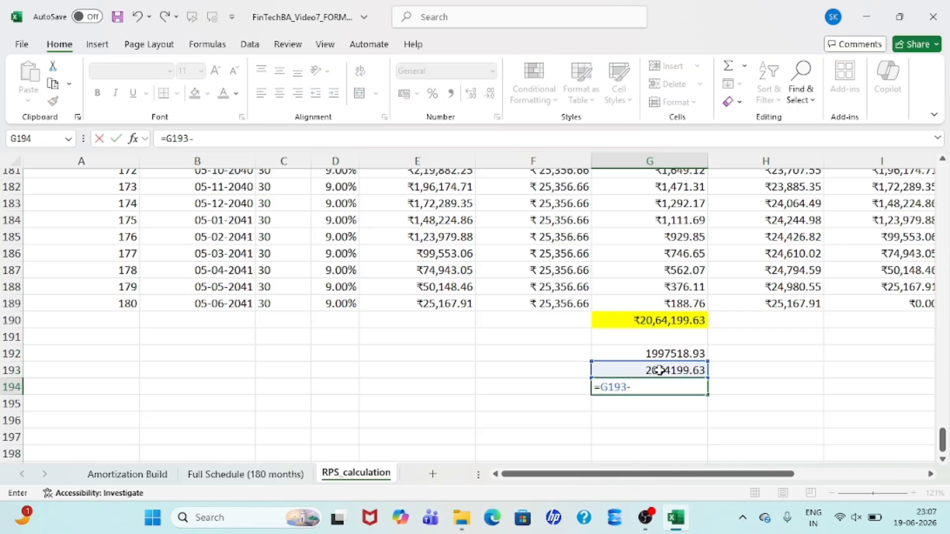
{"action": "key", "text": "Up"}
{"action": "key", "text": "Up"}
{"action": "key", "text": "Return"}
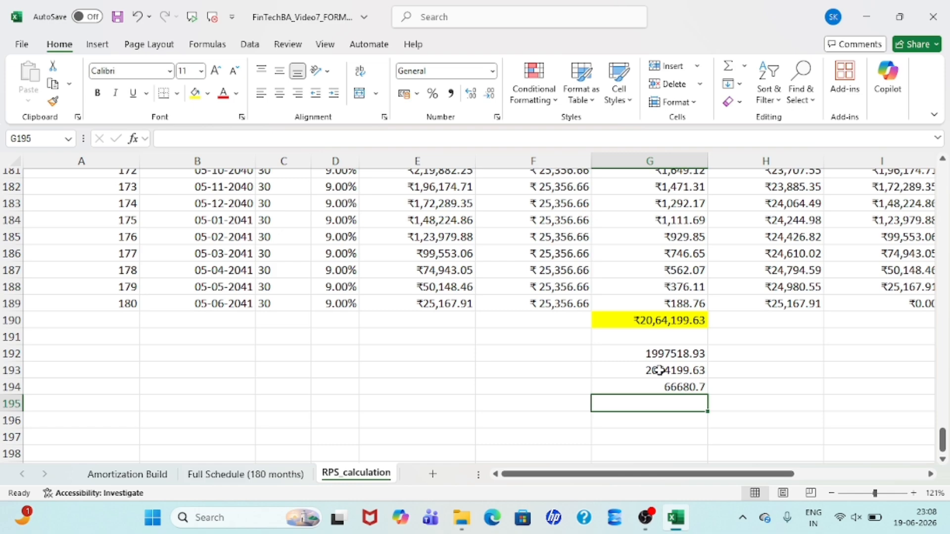
Review the repayment schedule's column headings in row 9, from Month across to Interest
{"action": "scroll", "coordinate": [659, 370], "scroll_direction": "up", "scroll_amount": 20}
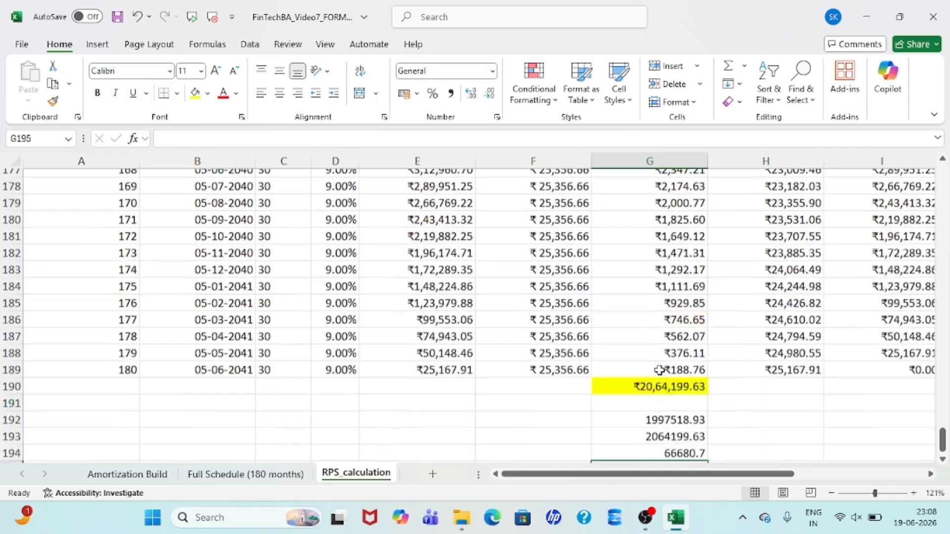
{"action": "scroll", "coordinate": [659, 370], "scroll_direction": "up", "scroll_amount": 13}
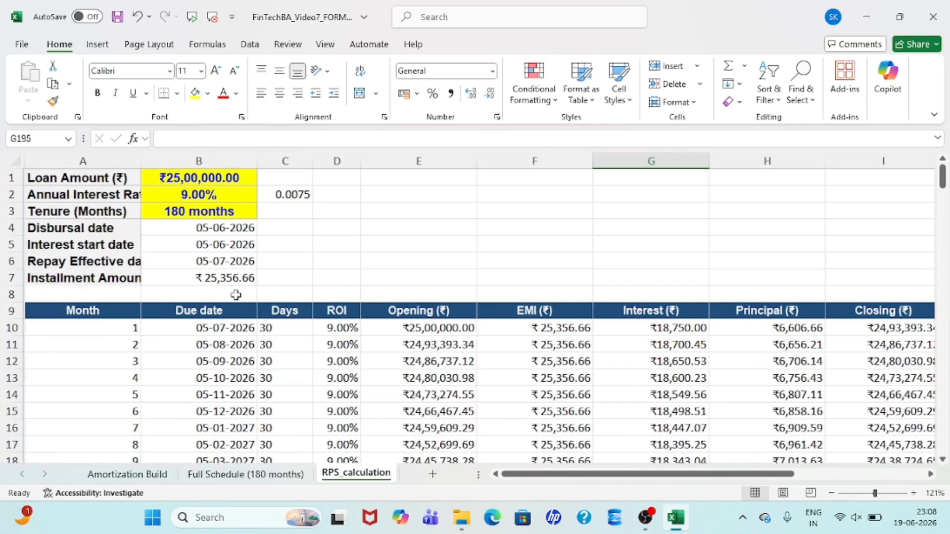
{"action": "left_click", "coordinate": [107, 313]}
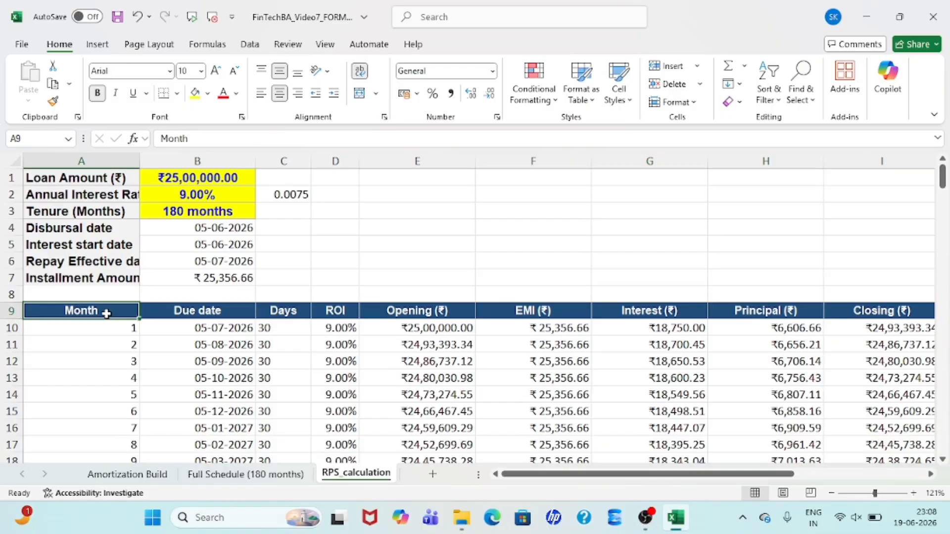
{"action": "left_click", "coordinate": [219, 315]}
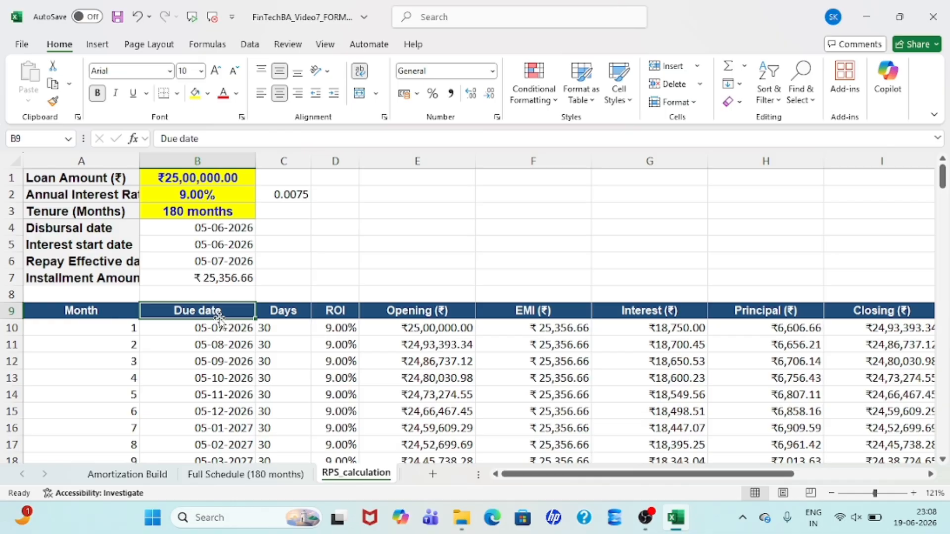
{"action": "key", "text": "Right"}
{"action": "key", "text": "Right"}
{"action": "key", "text": "Right"}
{"action": "key", "text": "Right"}
{"action": "key", "text": "Right"}
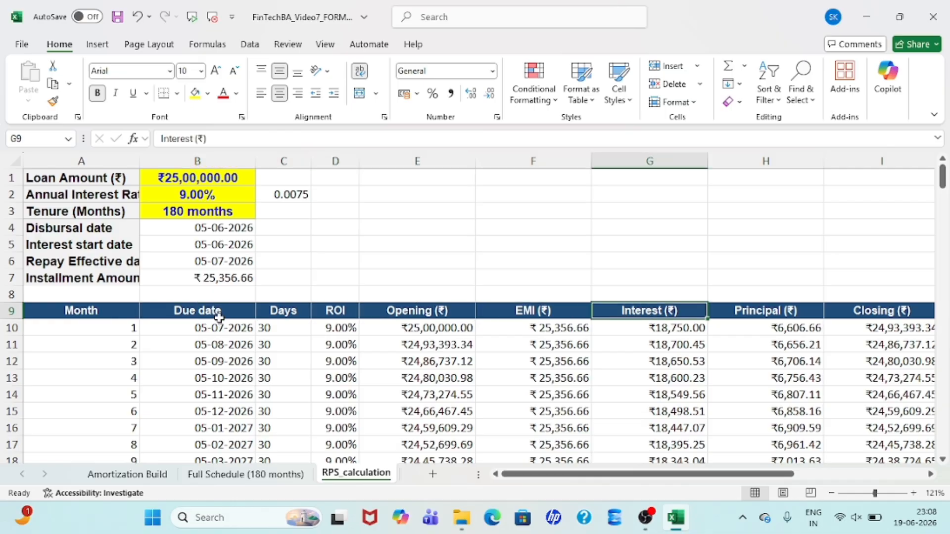
Examine the first instalment row through to Int % of EMI in K10, then return to Month 1 in A10
{"action": "key", "text": "Down"}
{"action": "key", "text": "Right"}
{"action": "key", "text": "Right"}
{"action": "key", "text": "Right"}
{"action": "key", "text": "Right"}
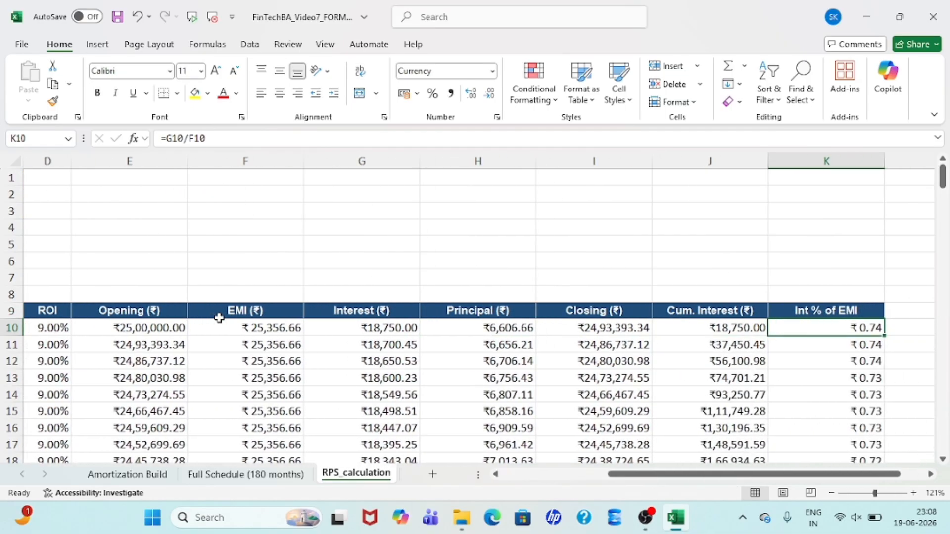
{"action": "key", "text": "Left"}
{"action": "key", "text": "Left"}
{"action": "key", "text": "Left"}
{"action": "key", "text": "Left"}
{"action": "key", "text": "Left"}
{"action": "key", "text": "Left"}
{"action": "key", "text": "Left"}
{"action": "key", "text": "Left"}
{"action": "key", "text": "Left"}
{"action": "key", "text": "Left"}
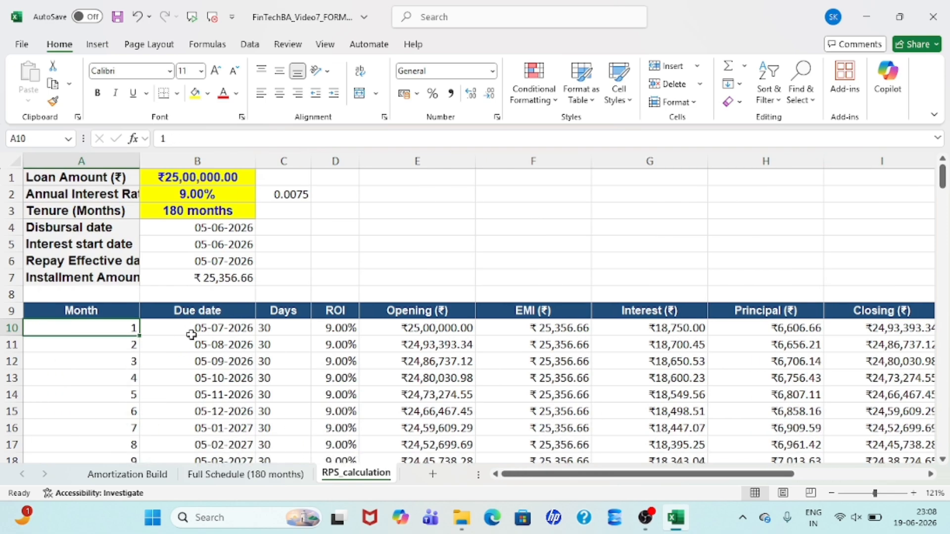
Open the Amortization Build sheet and examine the EMI formula derivation from STEP 1 onward
{"action": "left_click", "coordinate": [127, 474]}
{"action": "scroll", "coordinate": [340, 341], "scroll_direction": "right", "scroll_amount": 1}
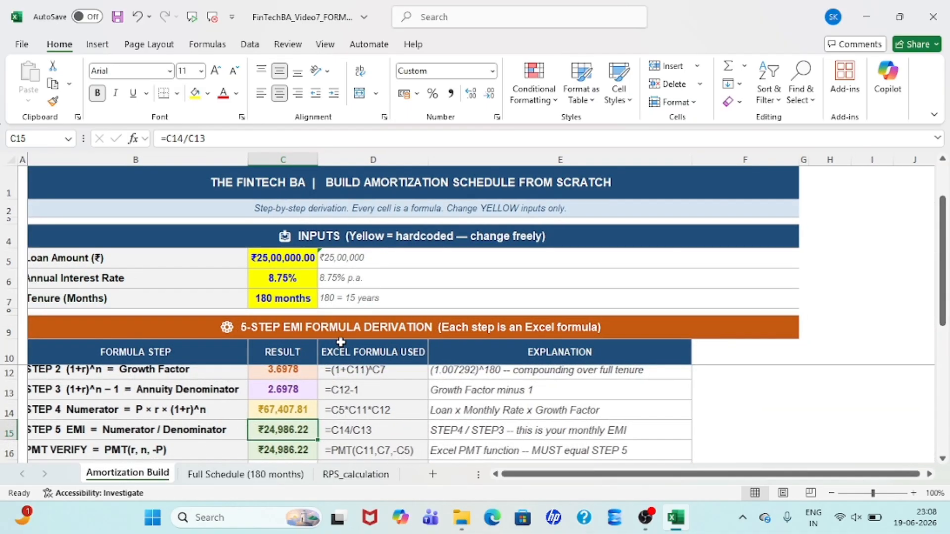
{"action": "scroll", "coordinate": [293, 393], "scroll_direction": "up", "scroll_amount": 1}
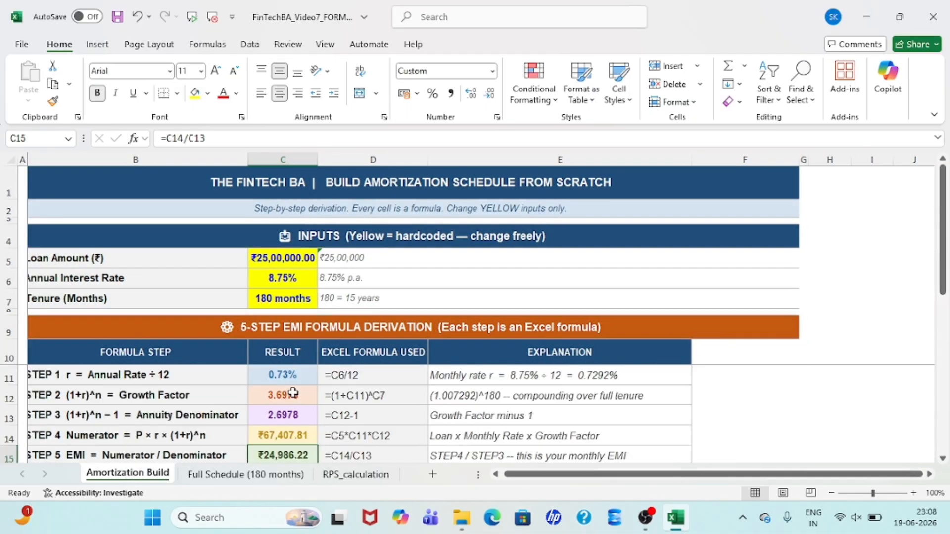